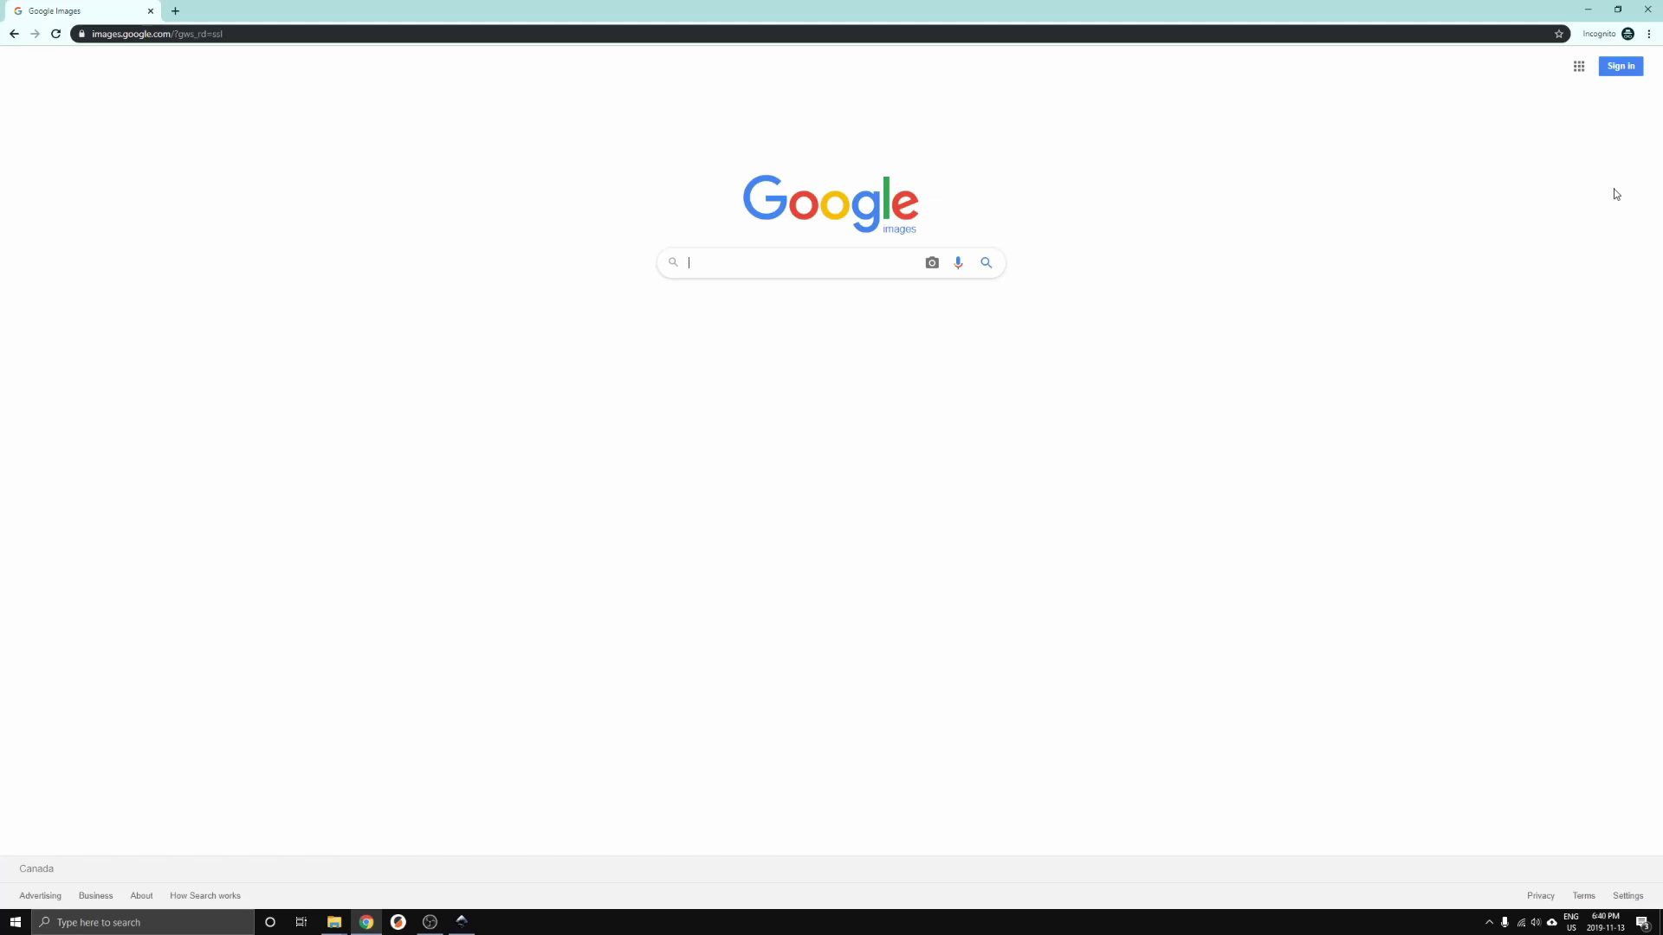
Step: Search Google Images for surprised pikachu black and white
type("prised")
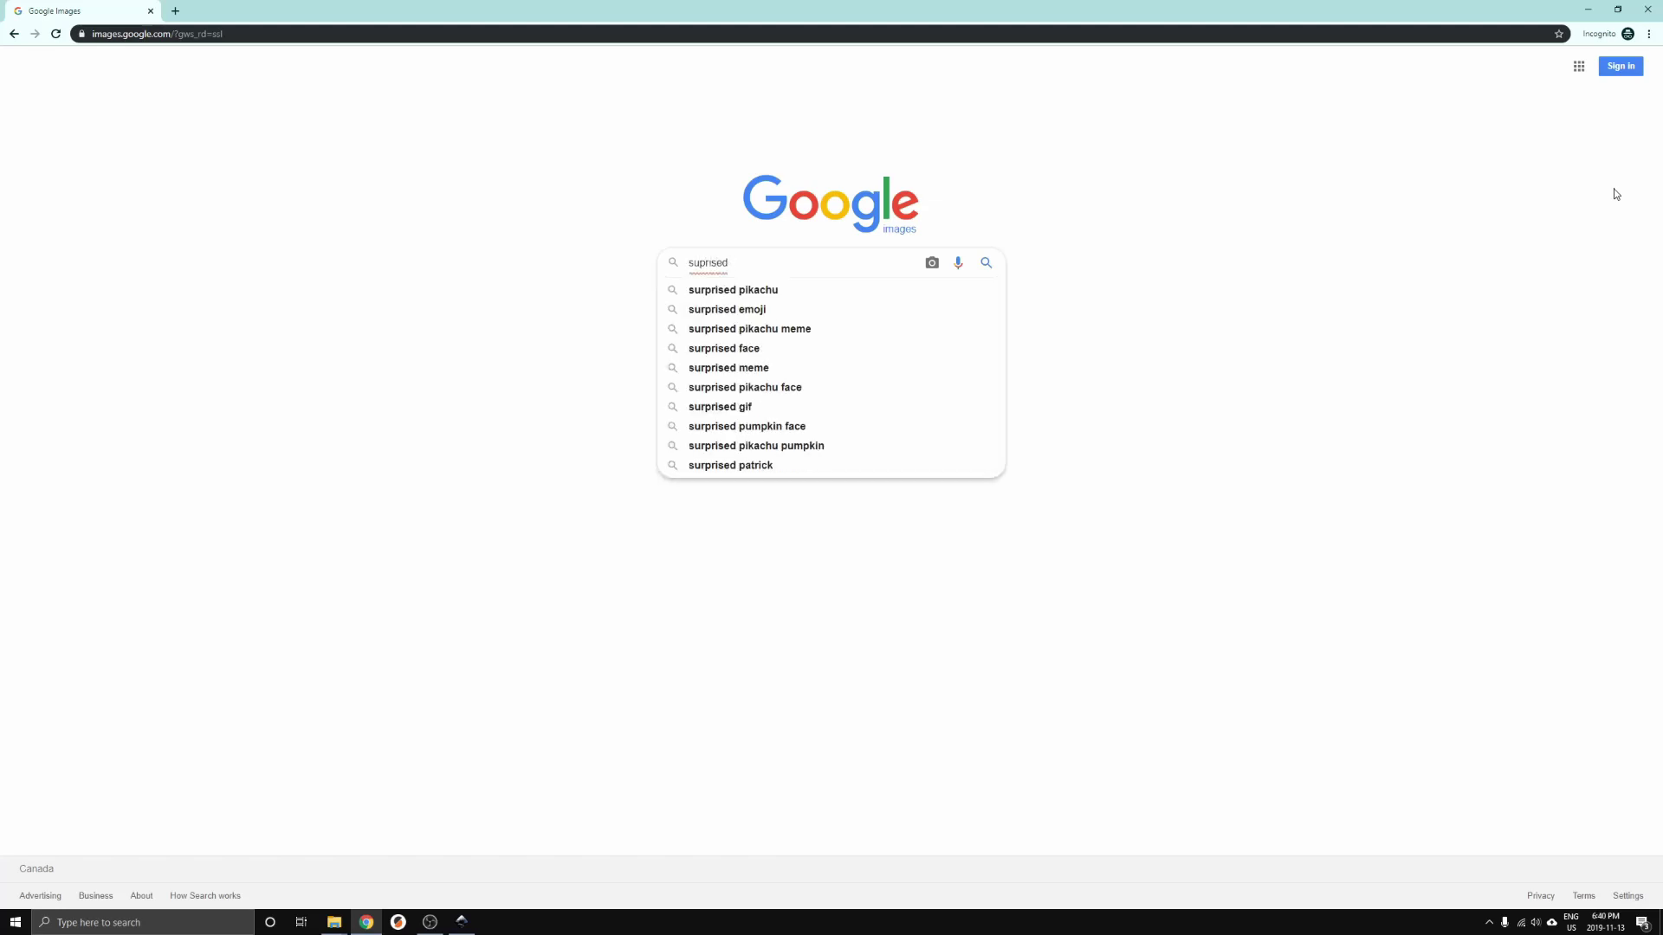
key("Down")
type("black")
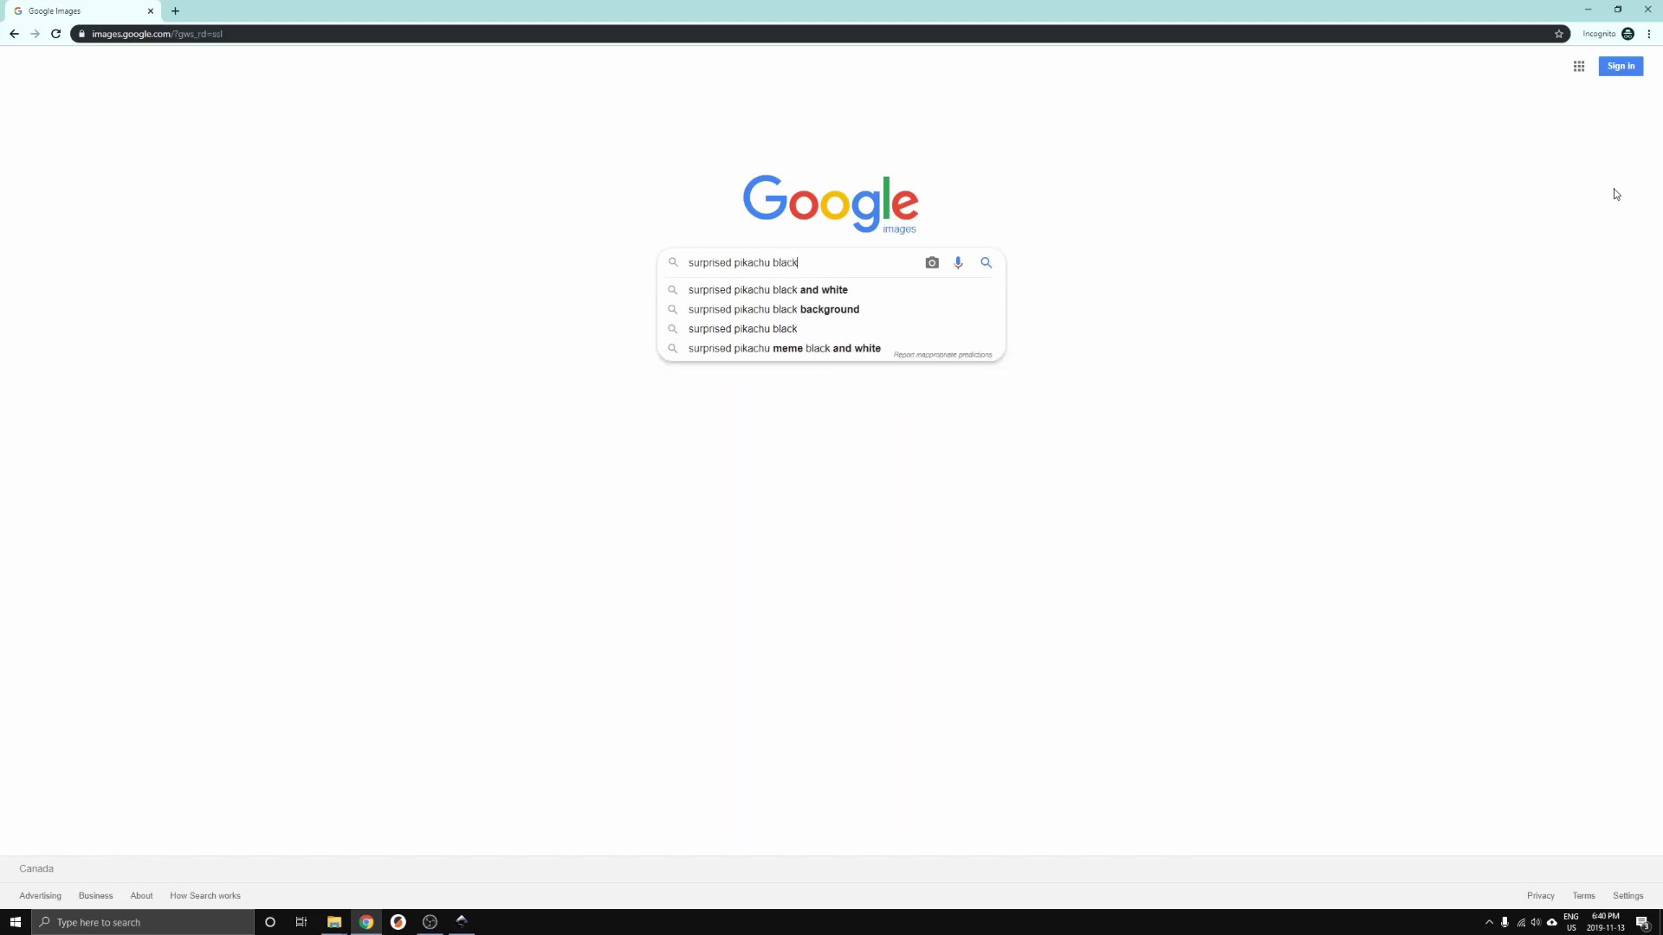
key("Down")
key("Return")
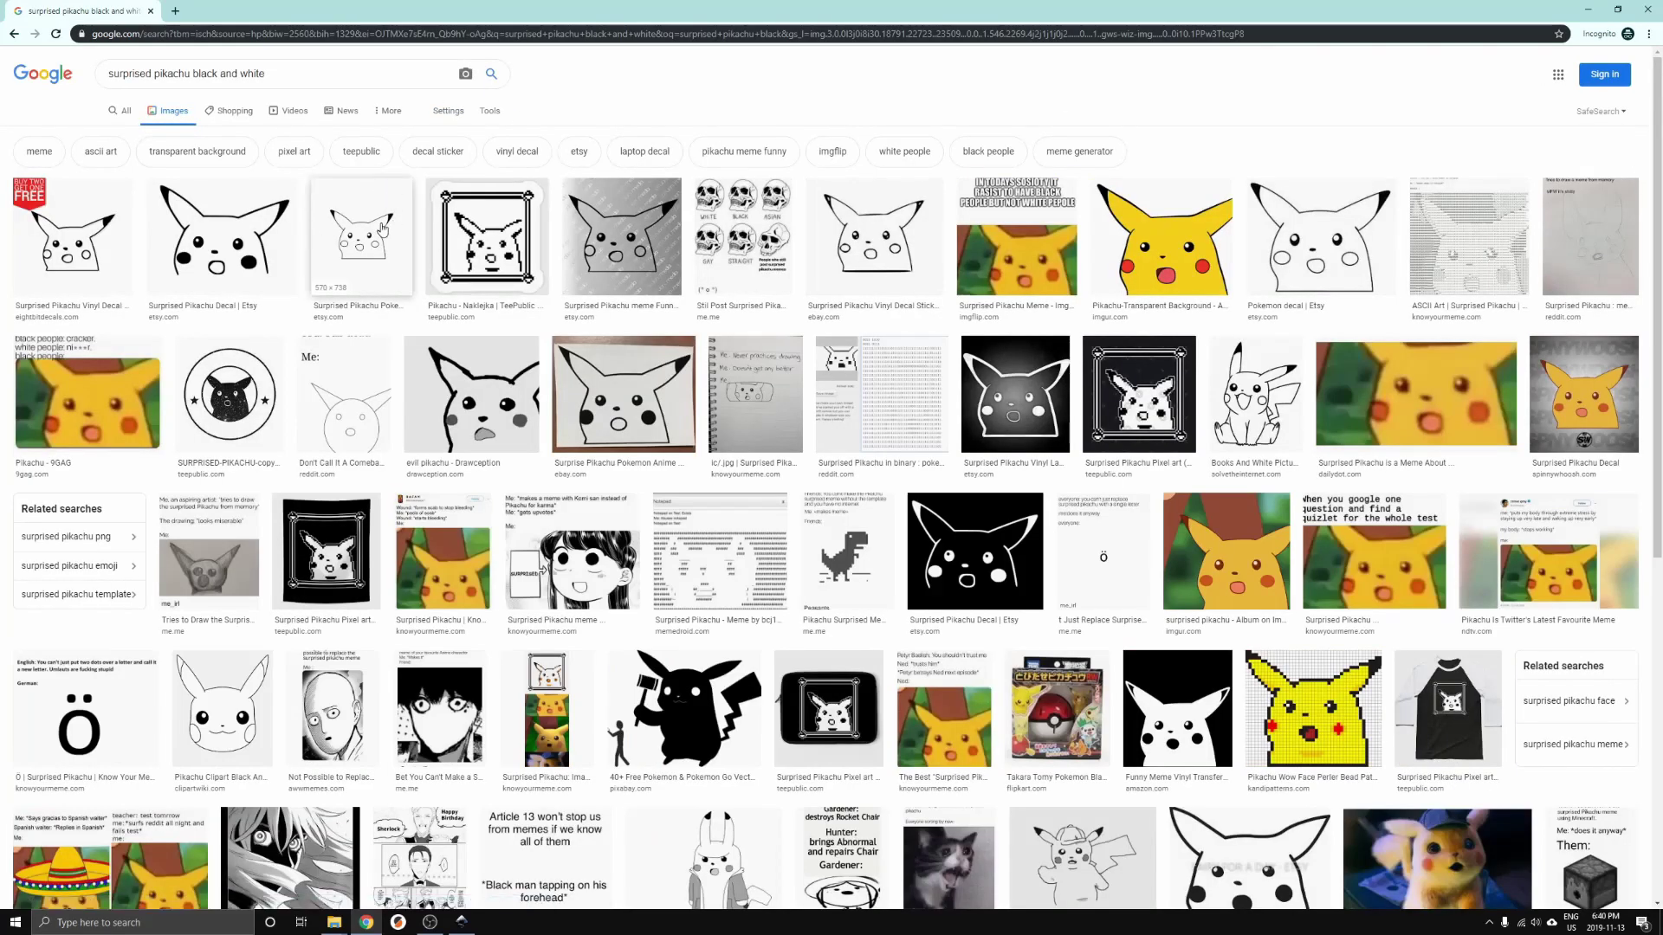
Step: Save the plain Pikachu outline from the Etsy result to Downloads as suprised pikachu.jpg, replacing the existing file
left_click(375, 231)
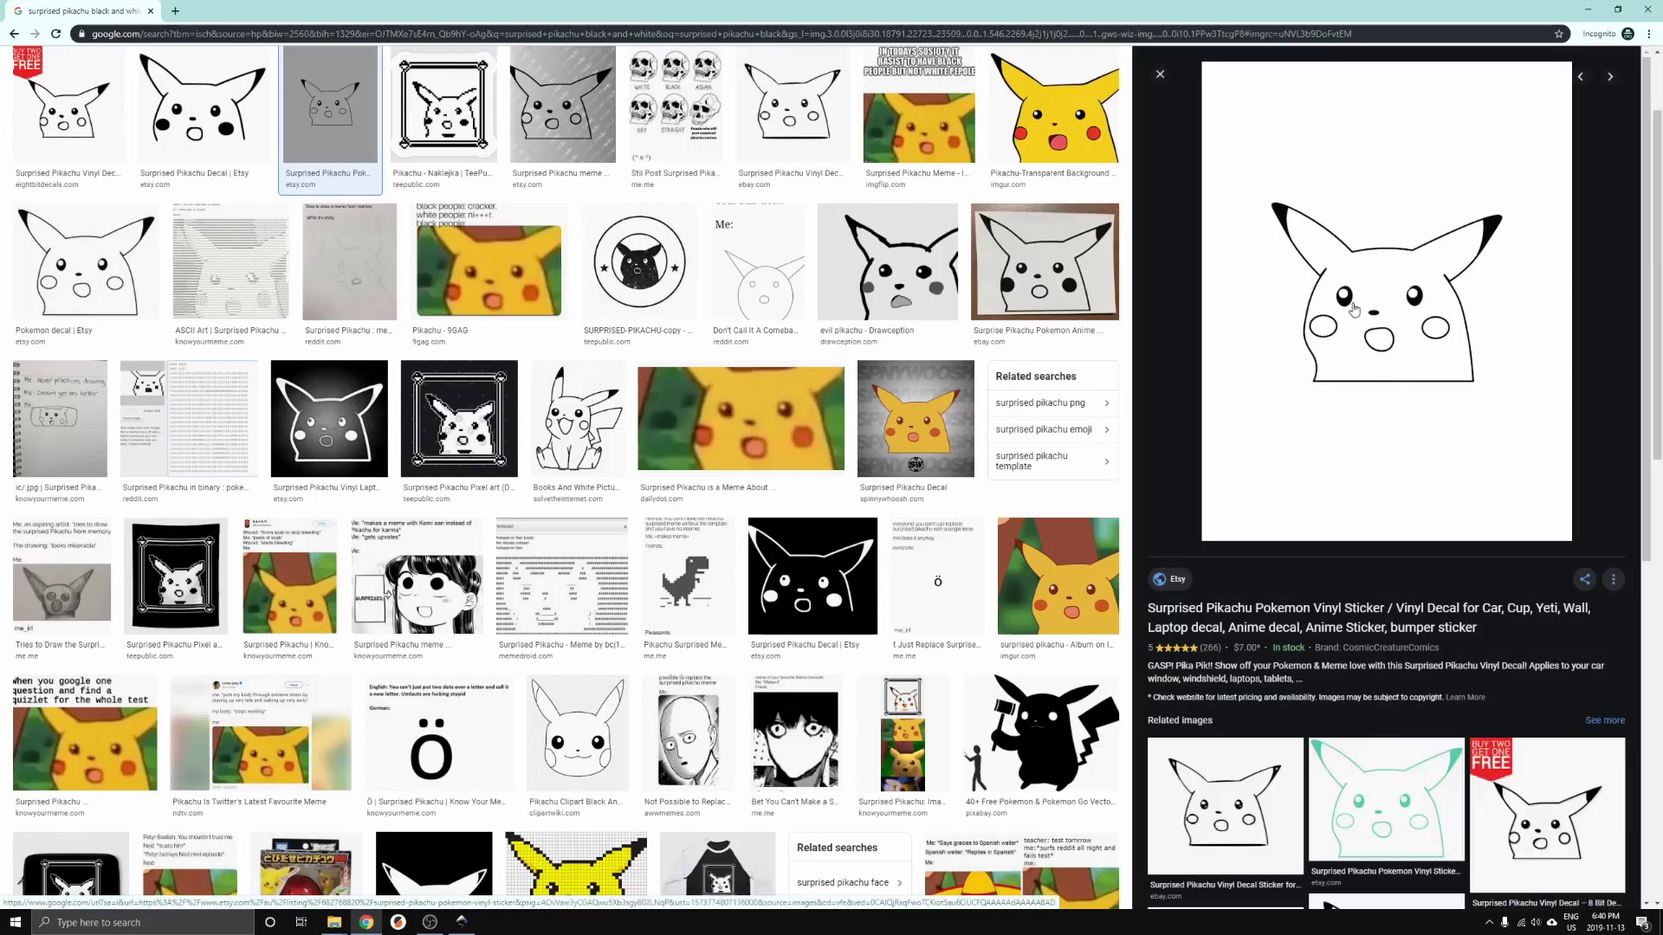
right_click(1353, 303)
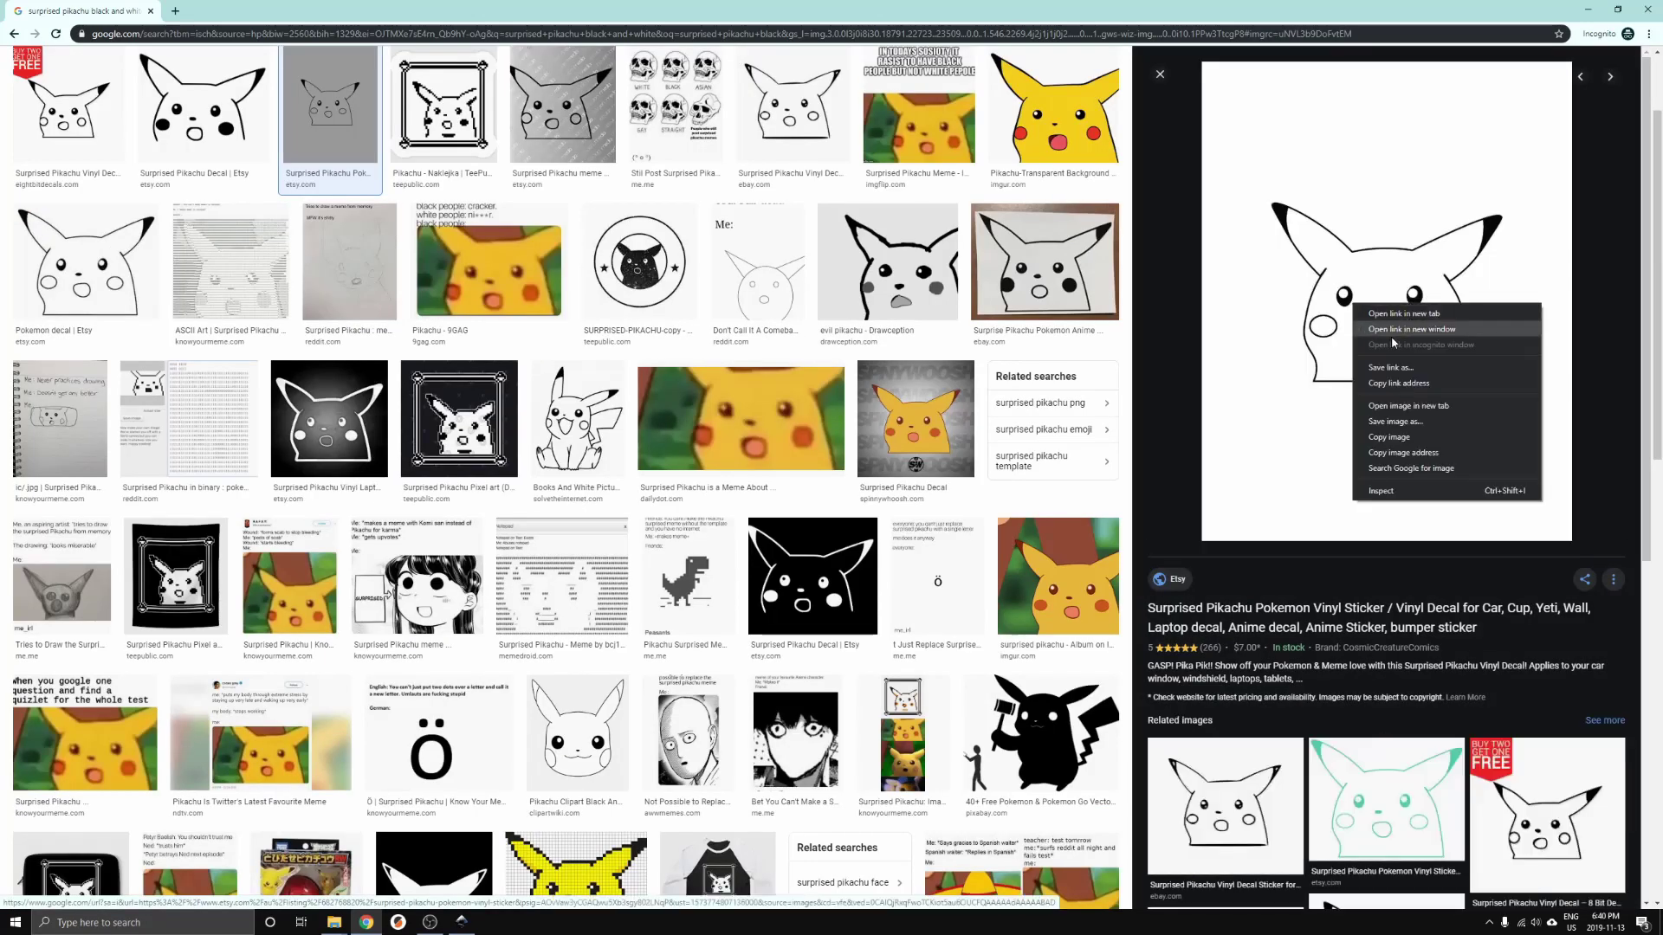
left_click(1440, 422)
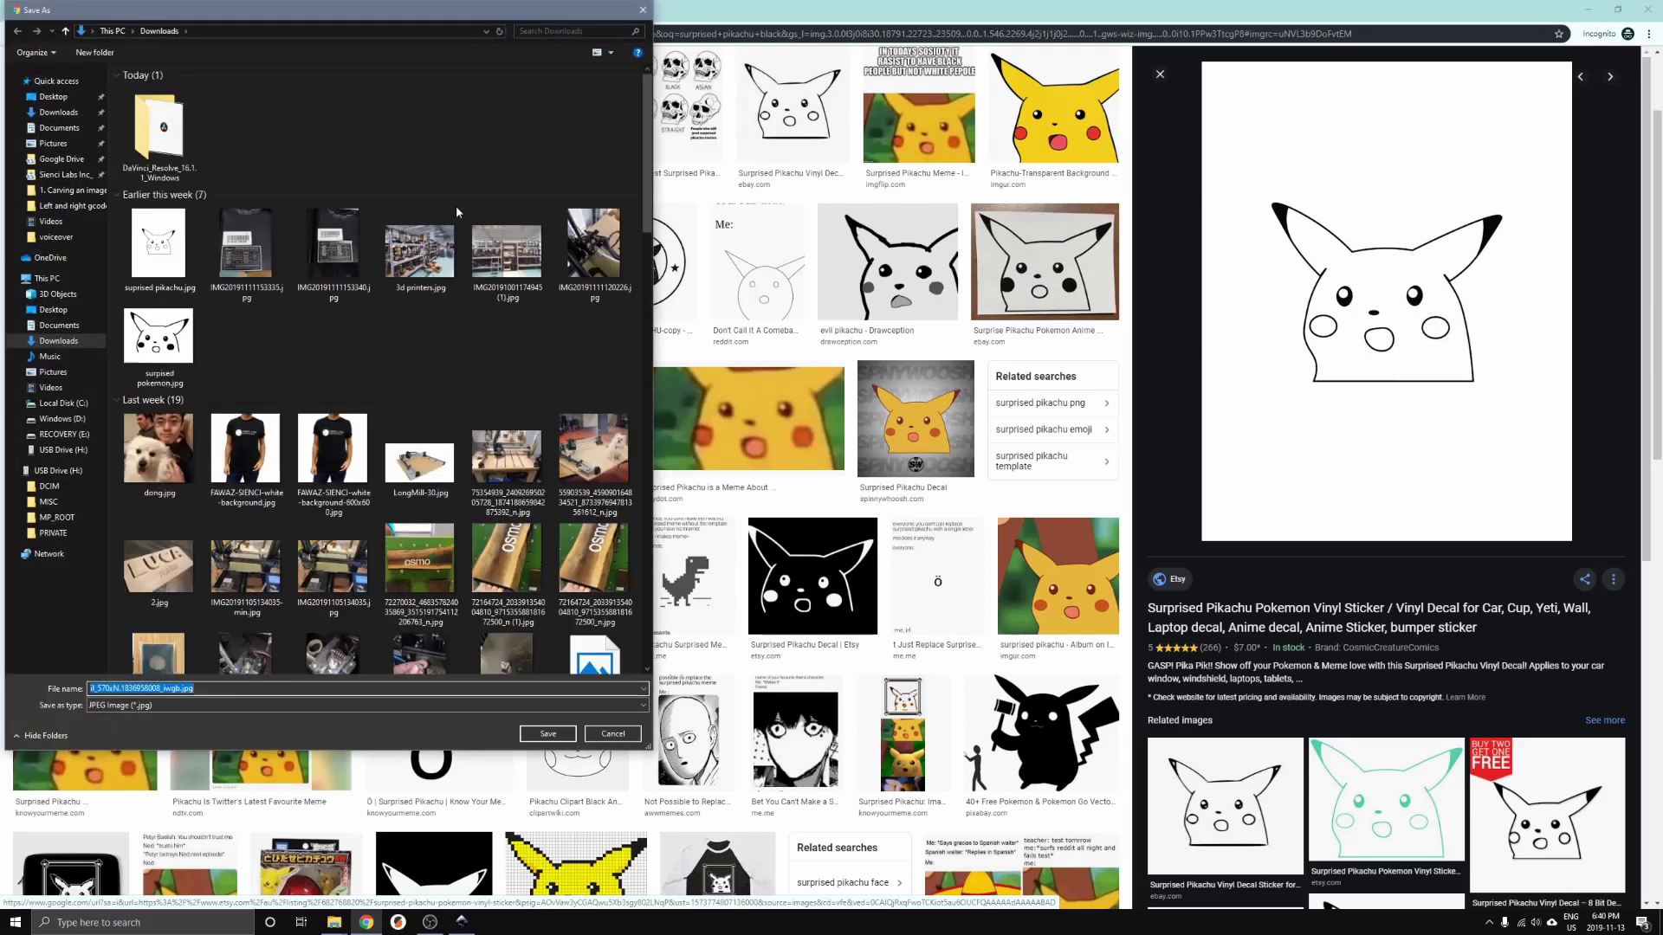
left_click(158, 247)
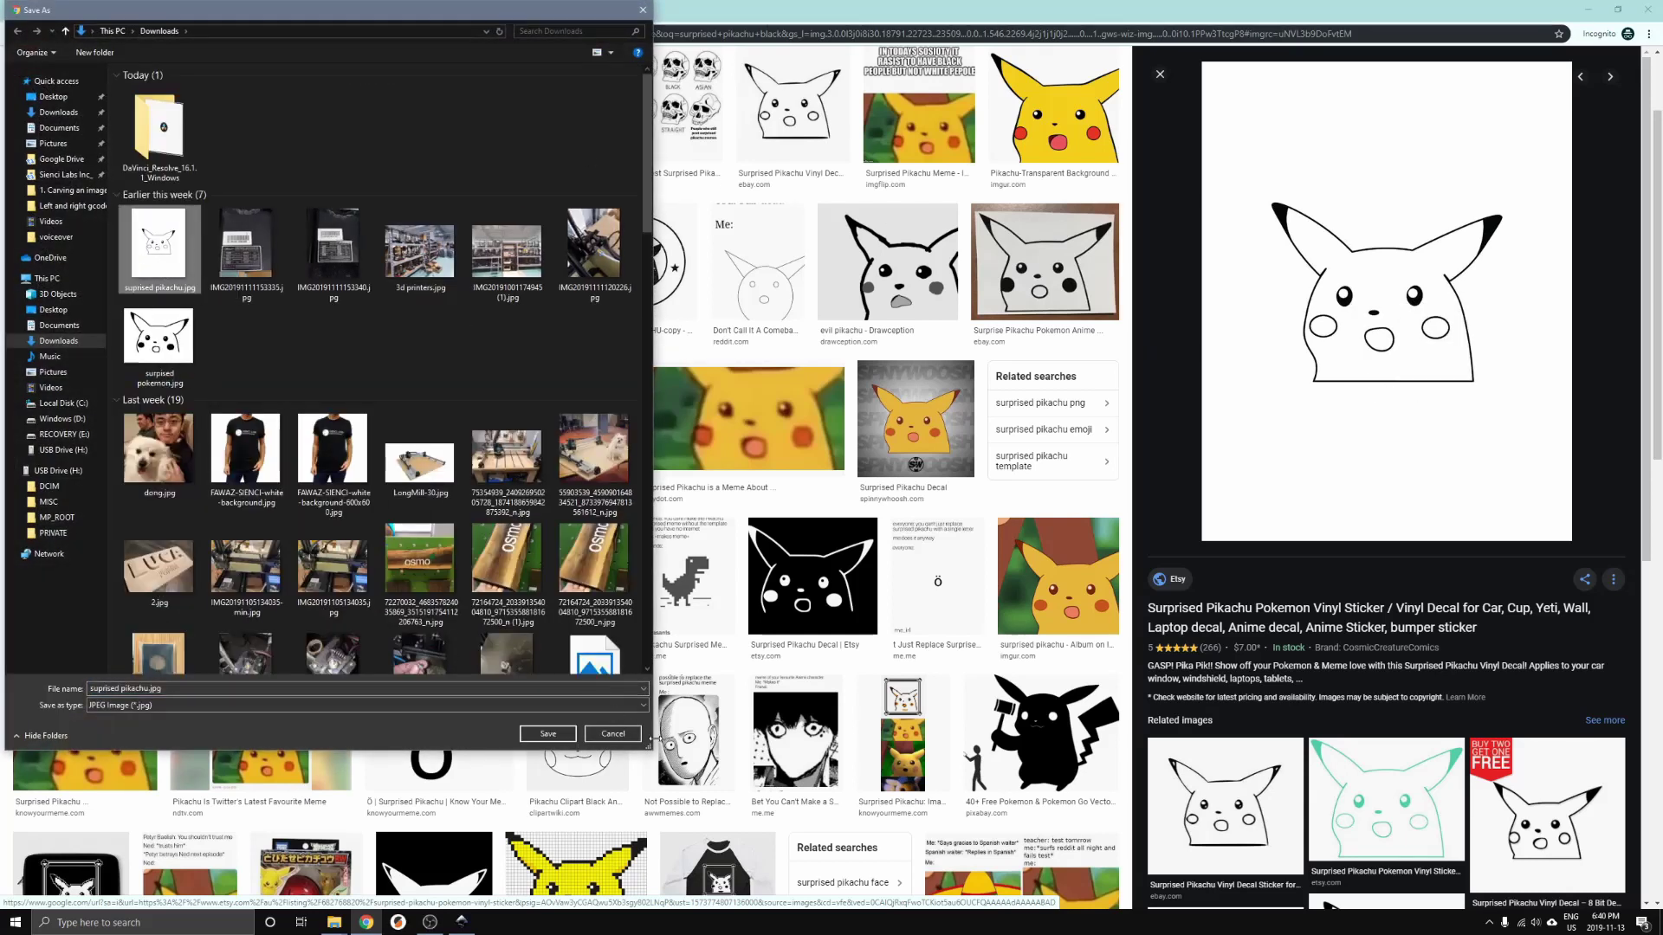
left_click(549, 733)
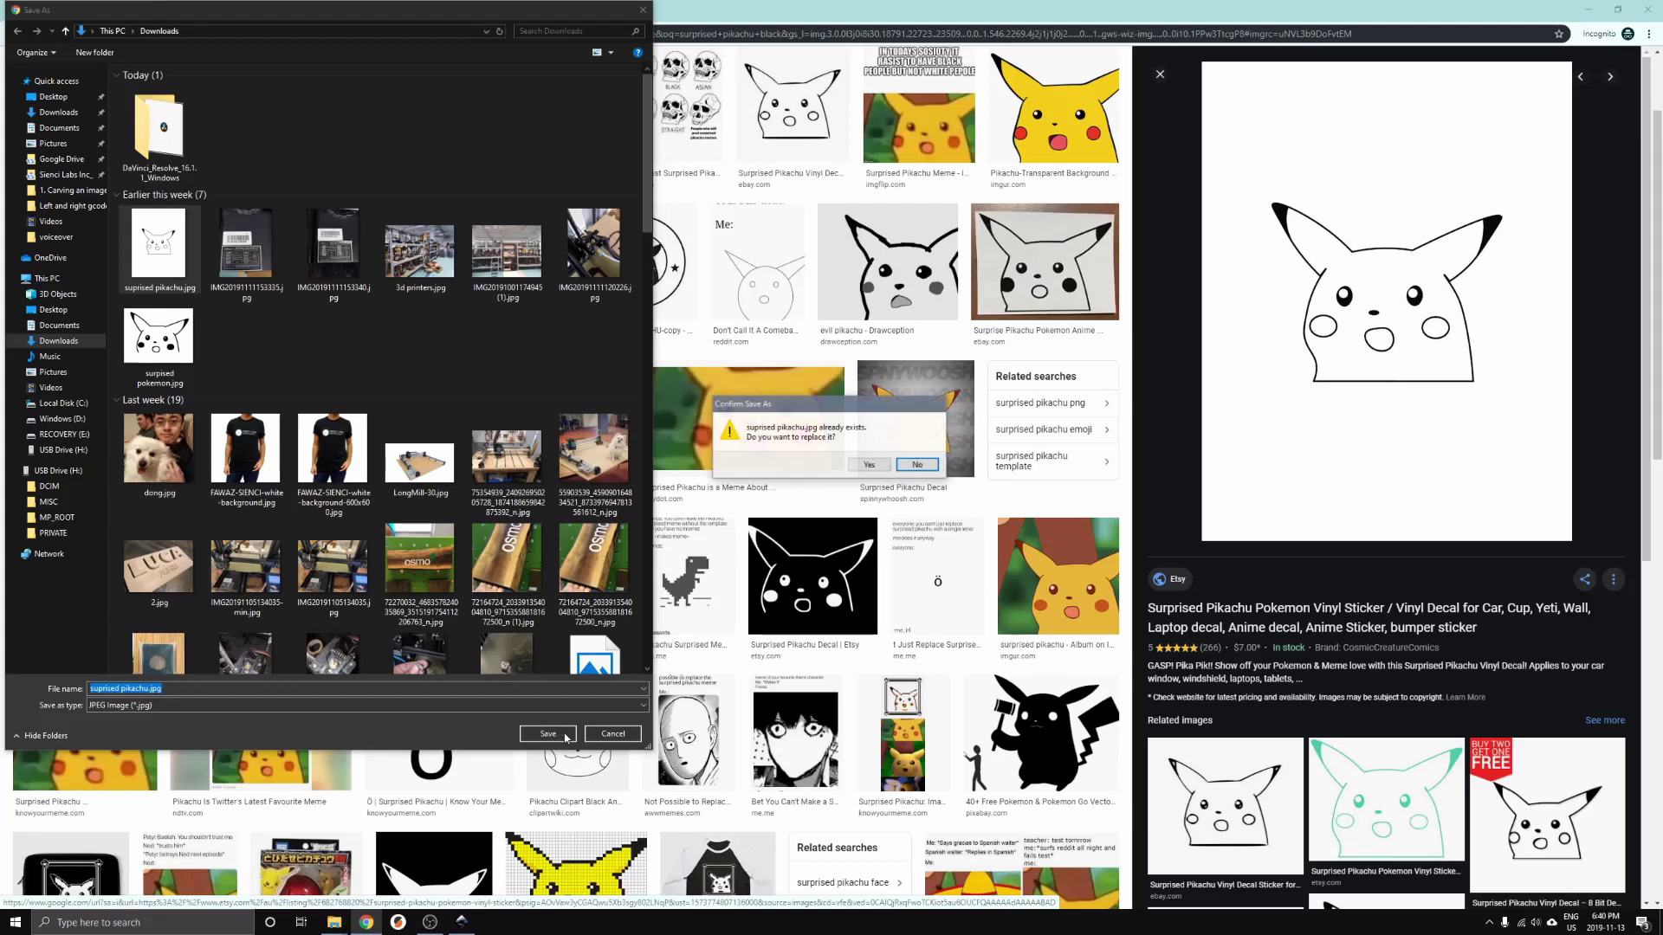
left_click(887, 466)
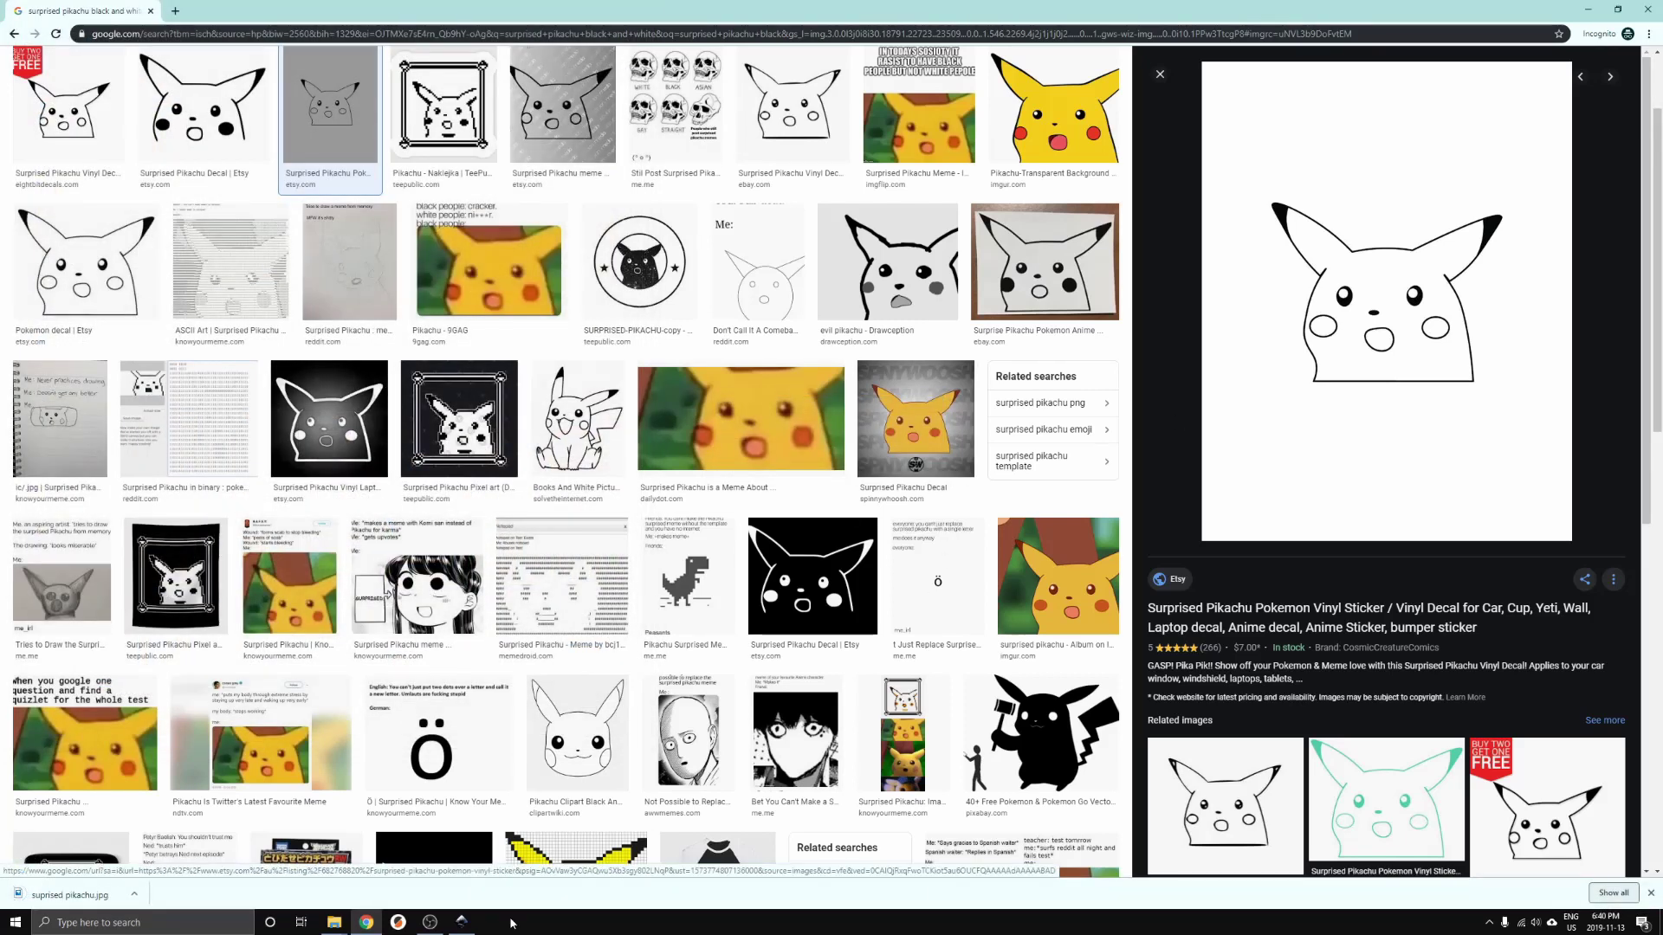
Step: Switch to Inkscape, import the saved Pikachu JPEG as an embedded image and place it within the page
left_click(461, 921)
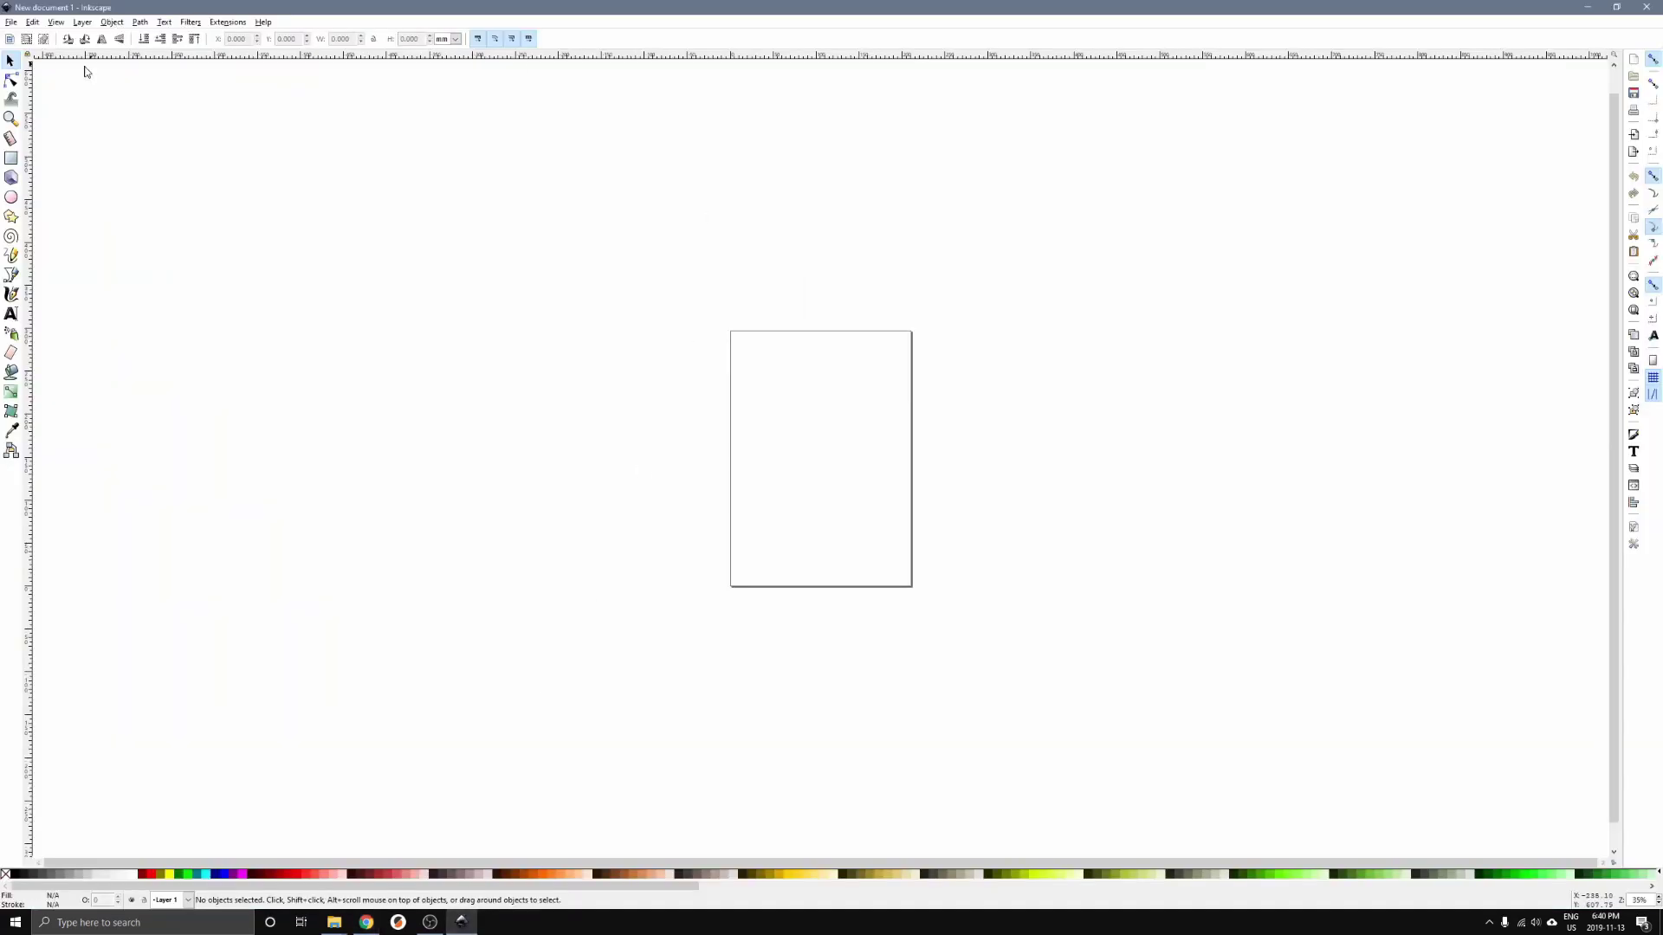
left_click(10, 22)
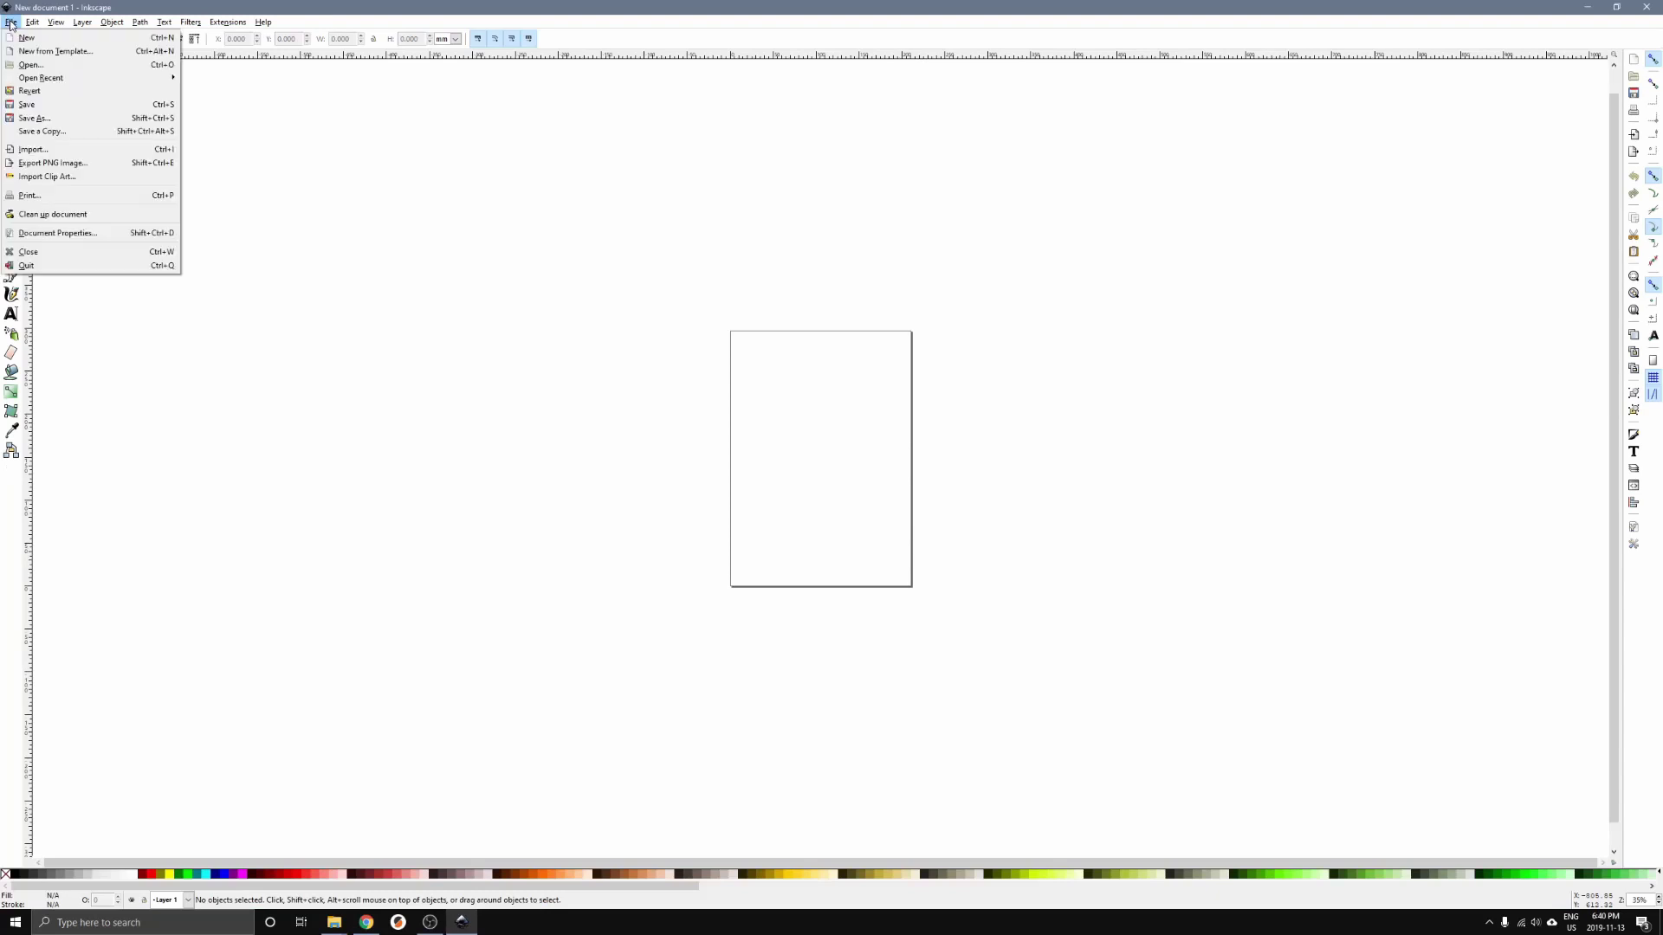
left_click(75, 151)
double_click(130, 93)
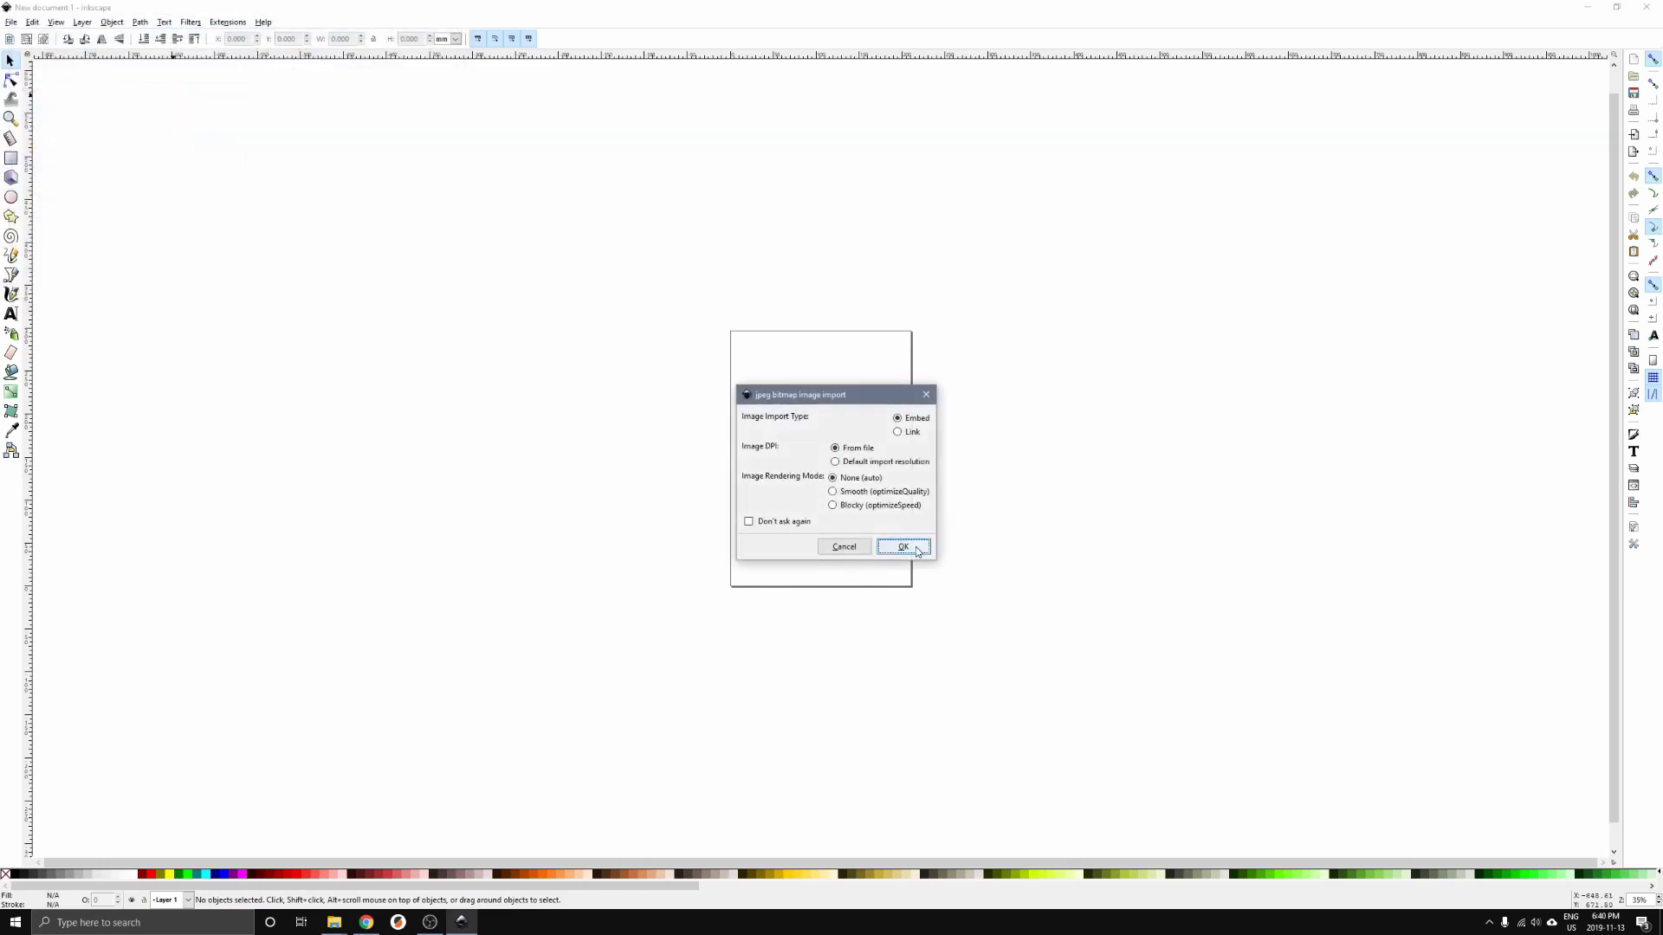
left_click(902, 547)
left_click_drag(915, 538, 817, 483)
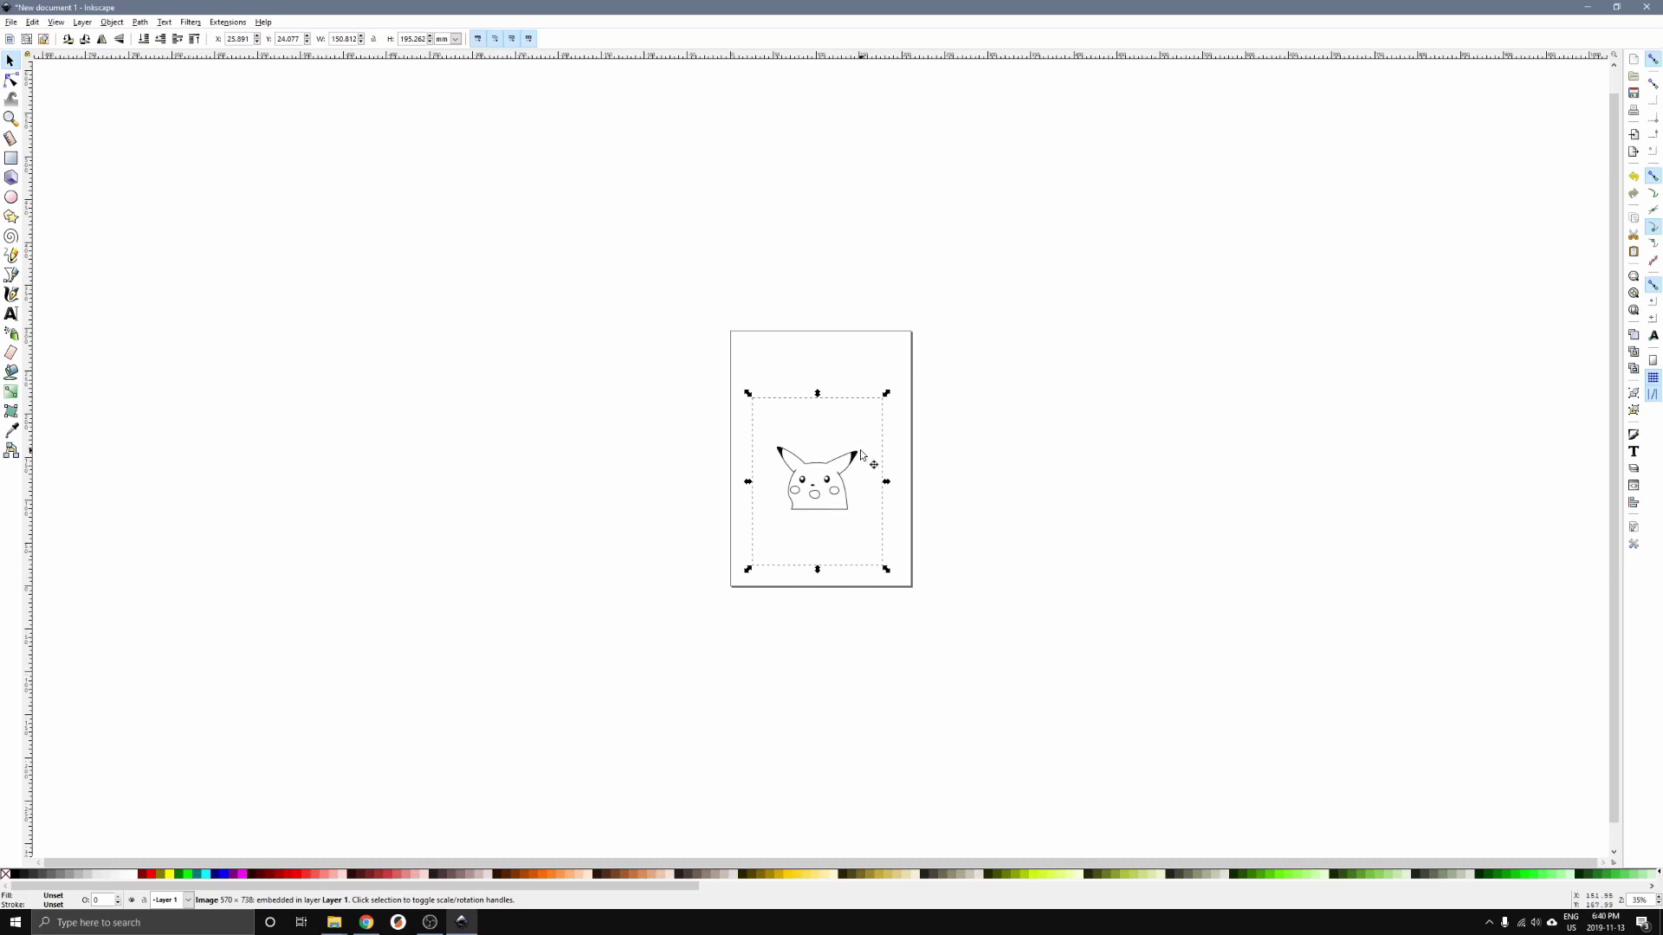
Step: Examine the imported Pikachu line art up close and then as a whole
left_click(10, 119)
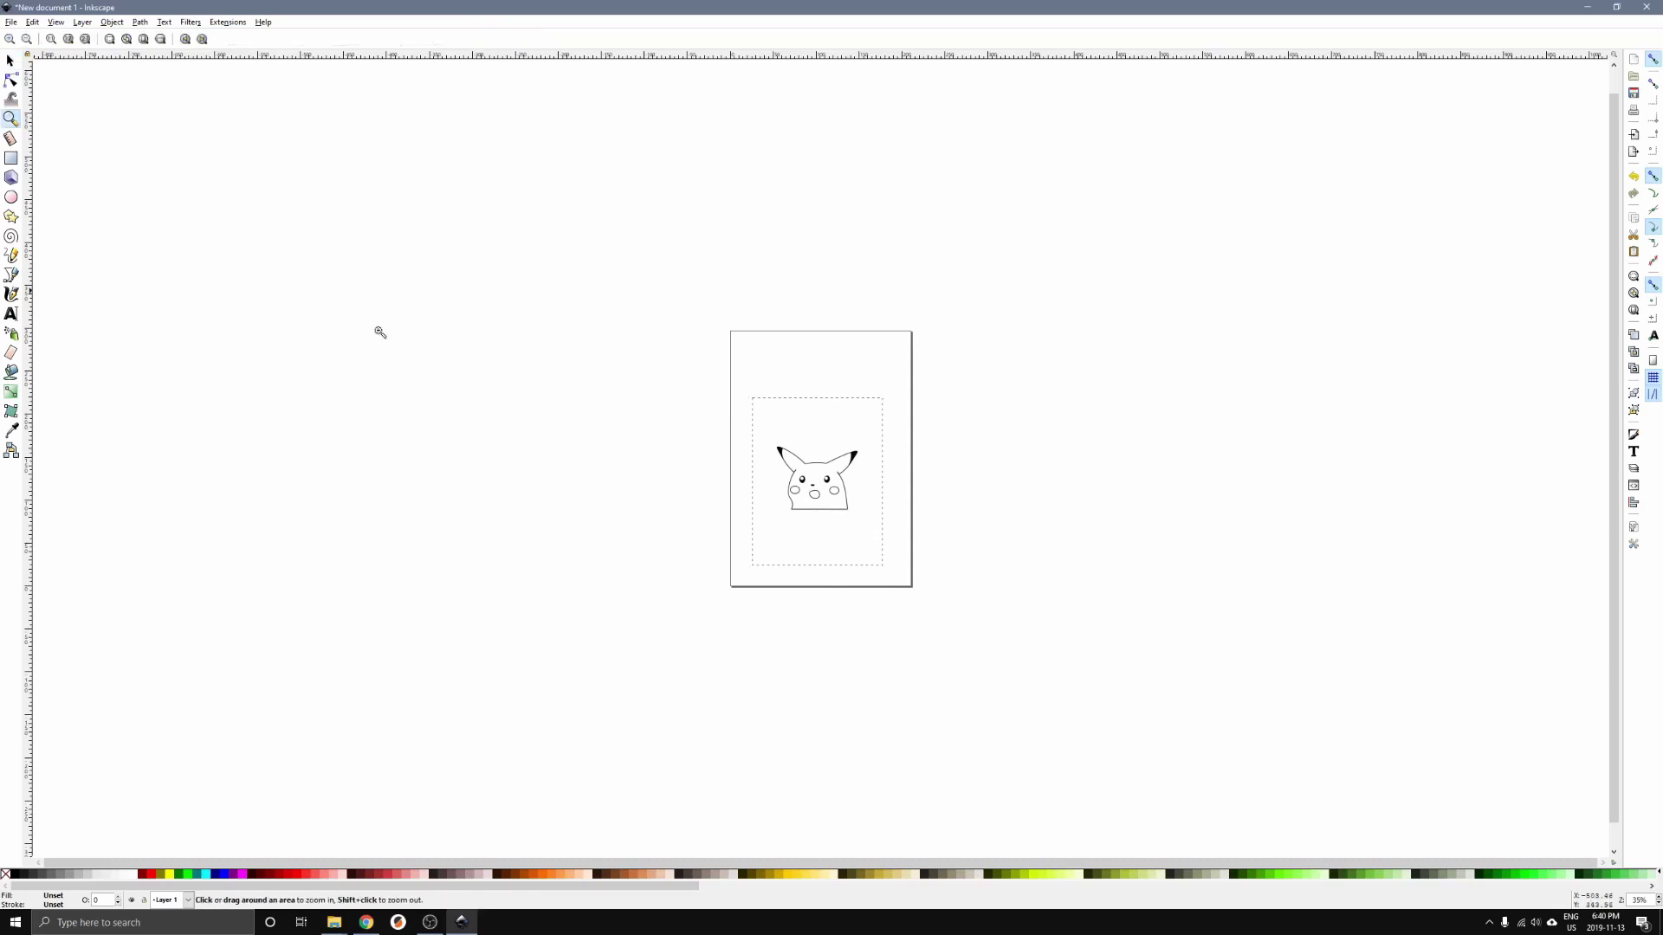
left_click(797, 484)
left_click(797, 484)
left_click(797, 483)
left_click(797, 483)
left_click(797, 483)
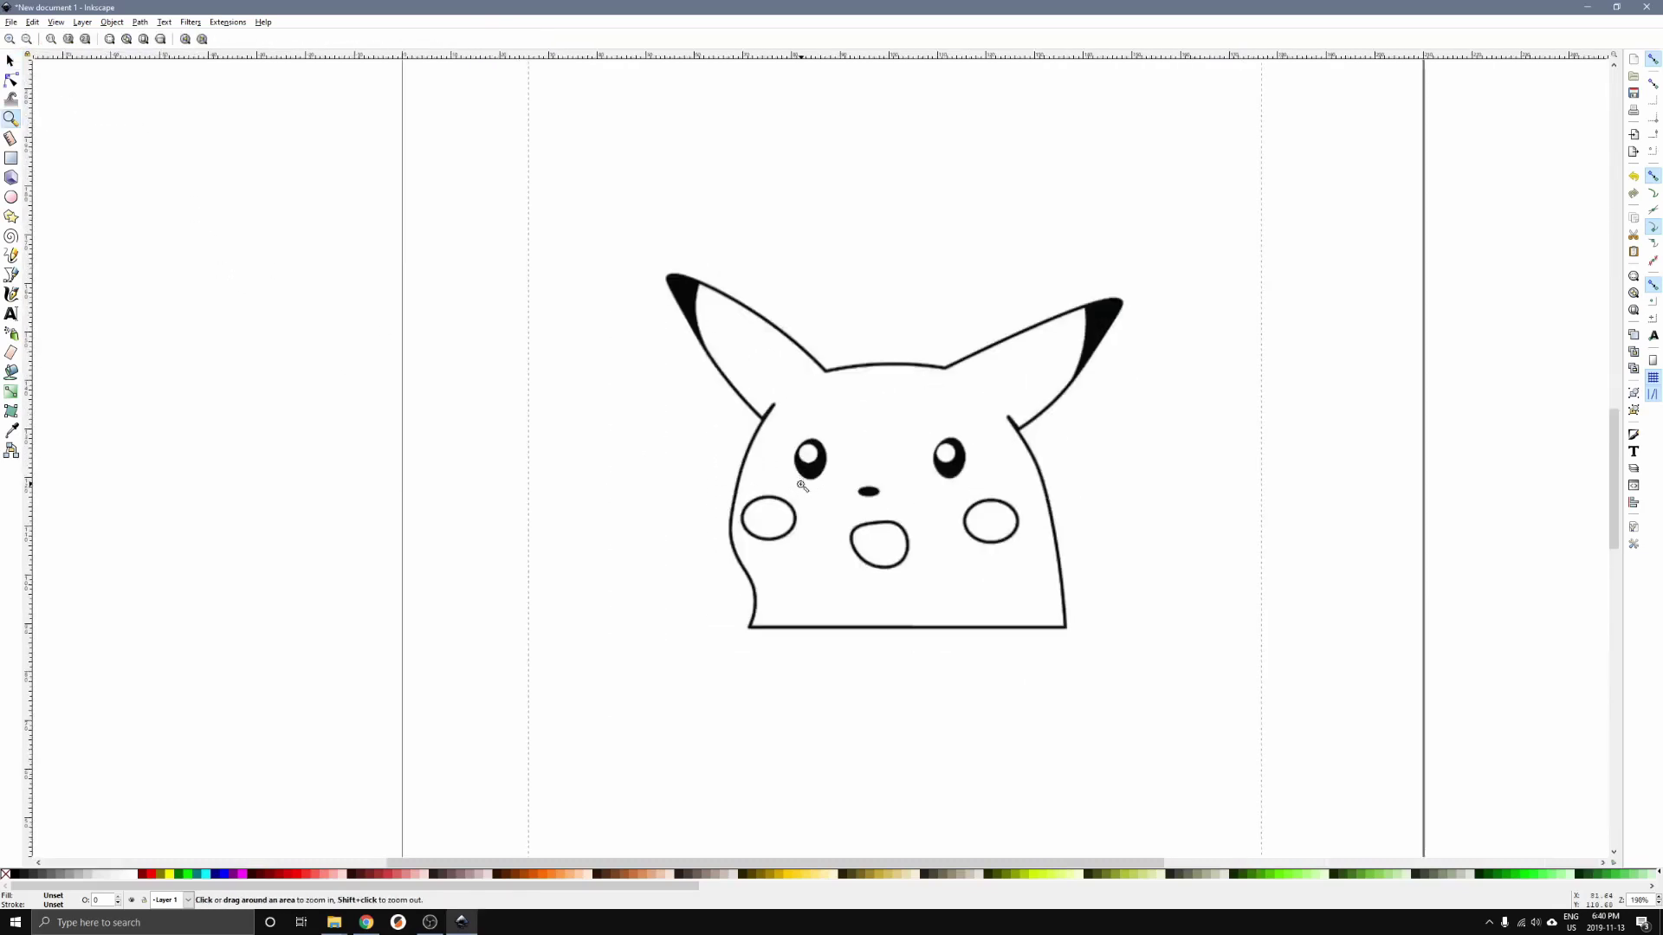
left_click(802, 485)
left_click(802, 485)
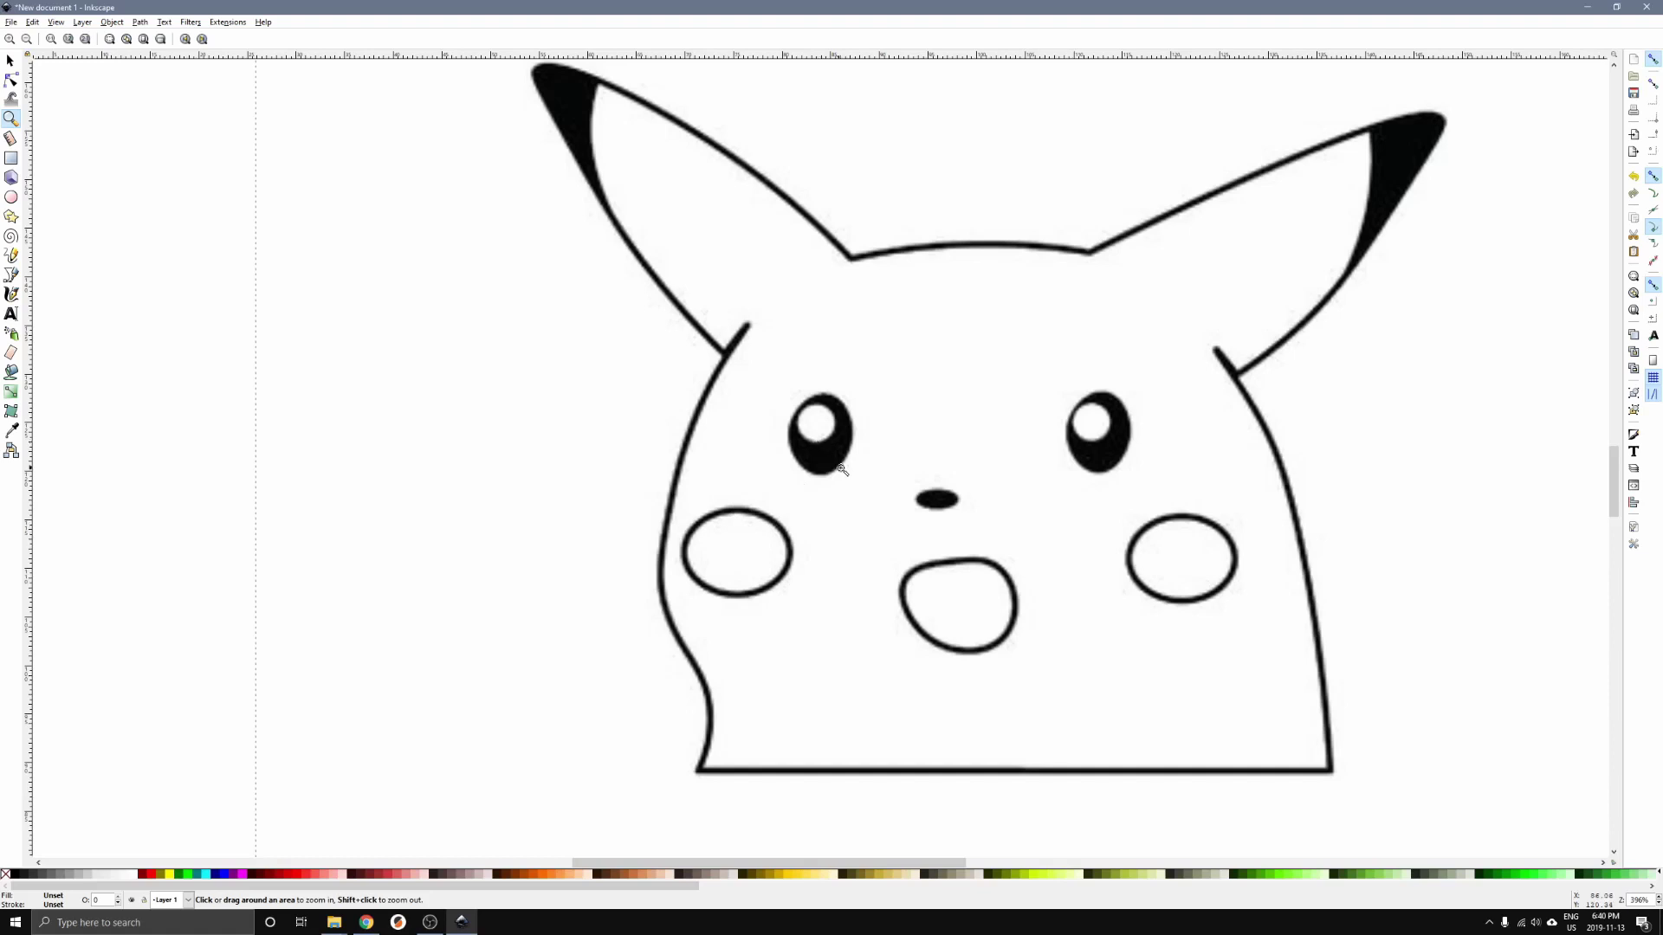
left_click(10, 61)
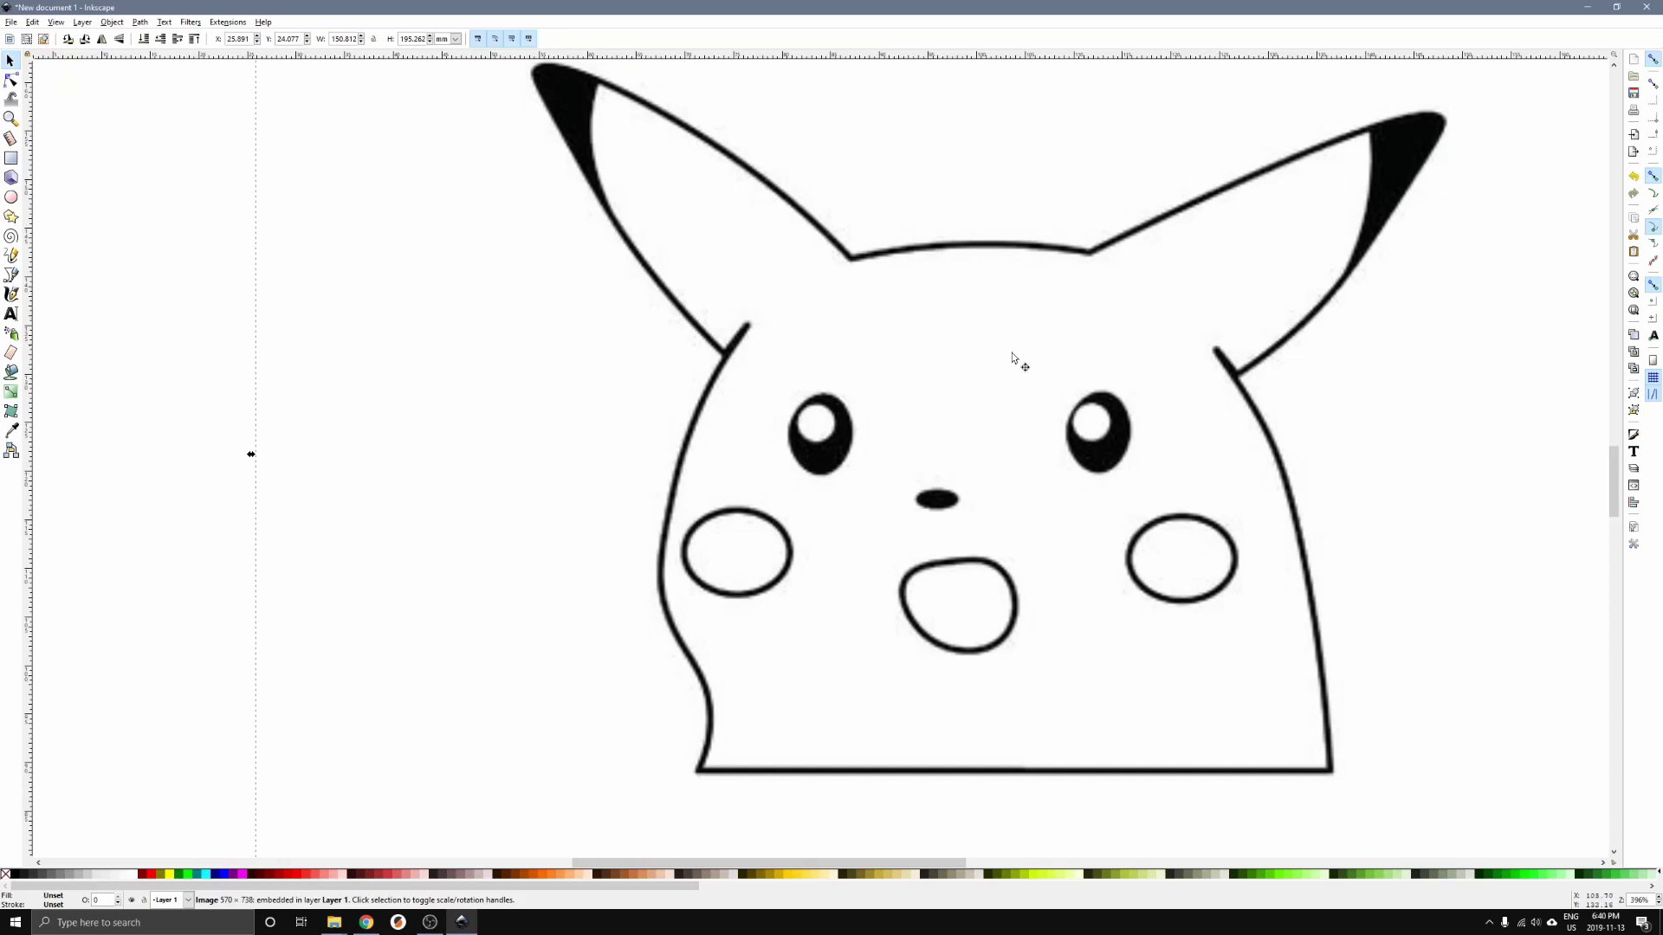
left_click(10, 117)
right_click(523, 274)
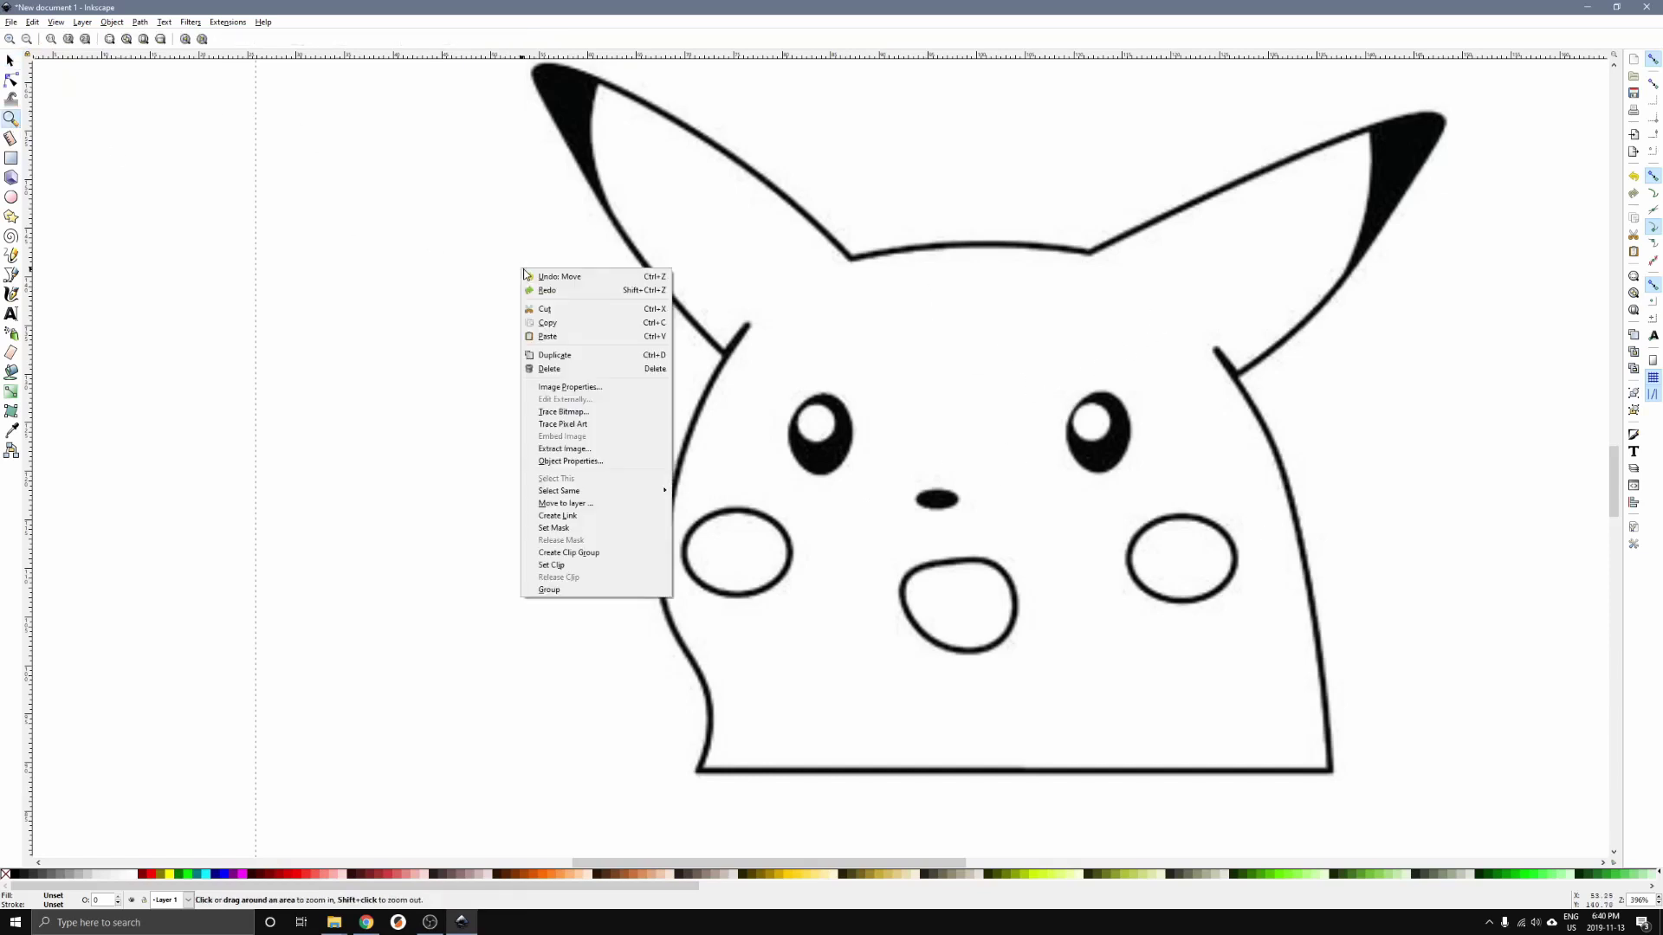
left_click(493, 188)
left_click(116, 40)
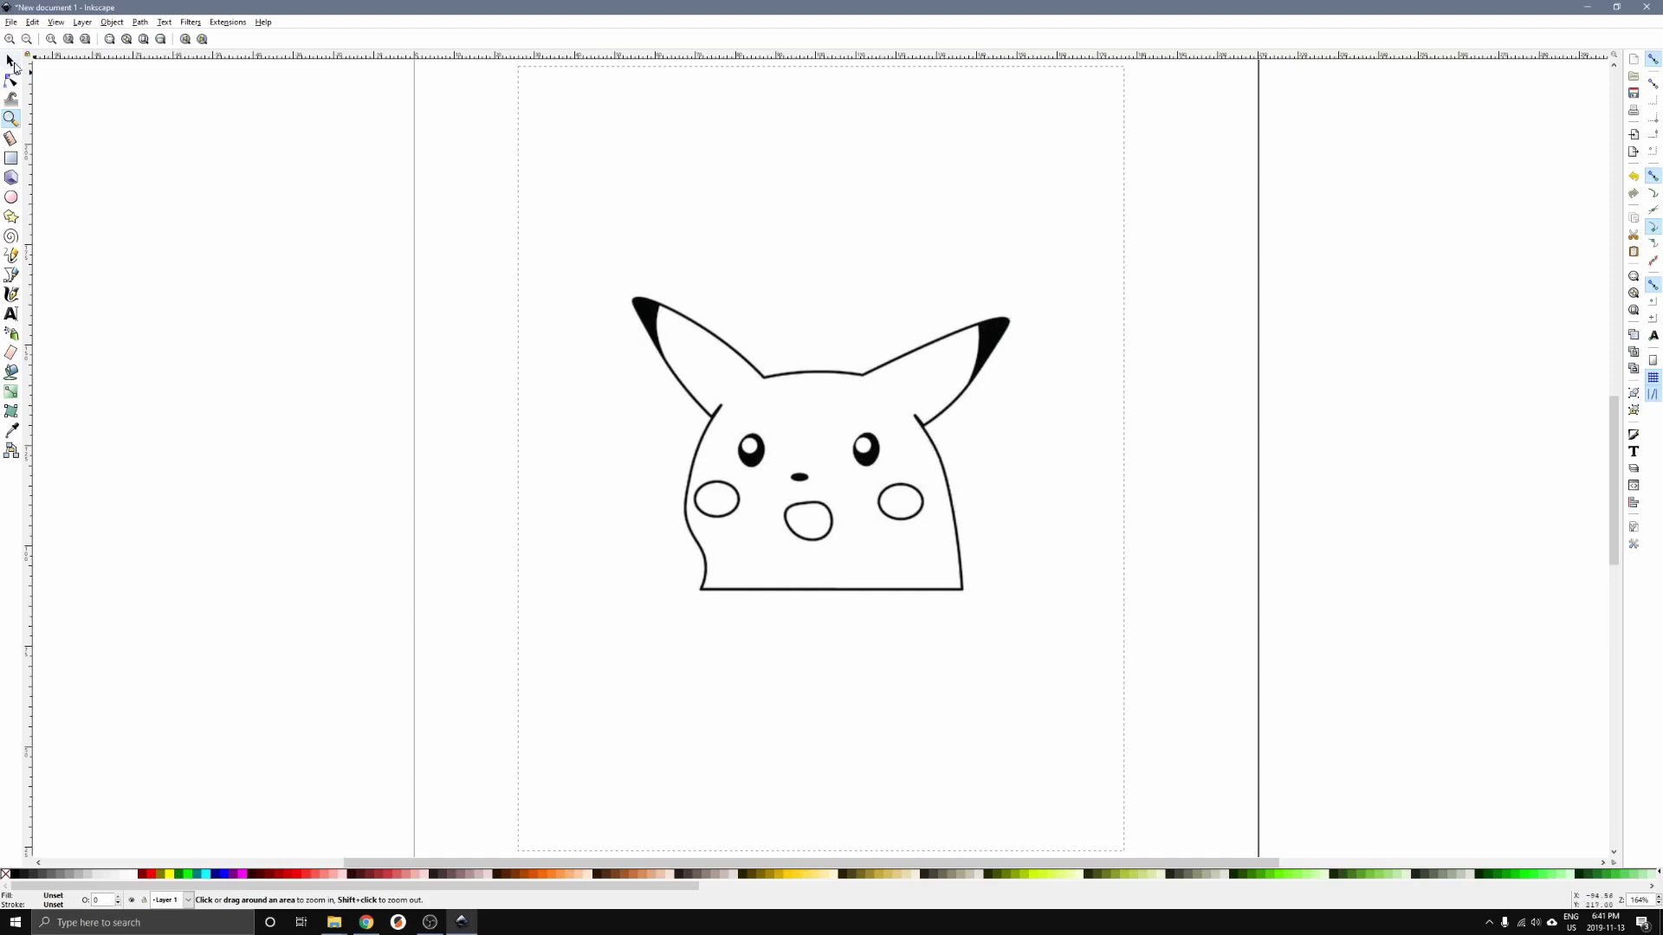
Step: Select the Pikachu image and open Trace Bitmap for it with Live Preview enabled
left_click(11, 61)
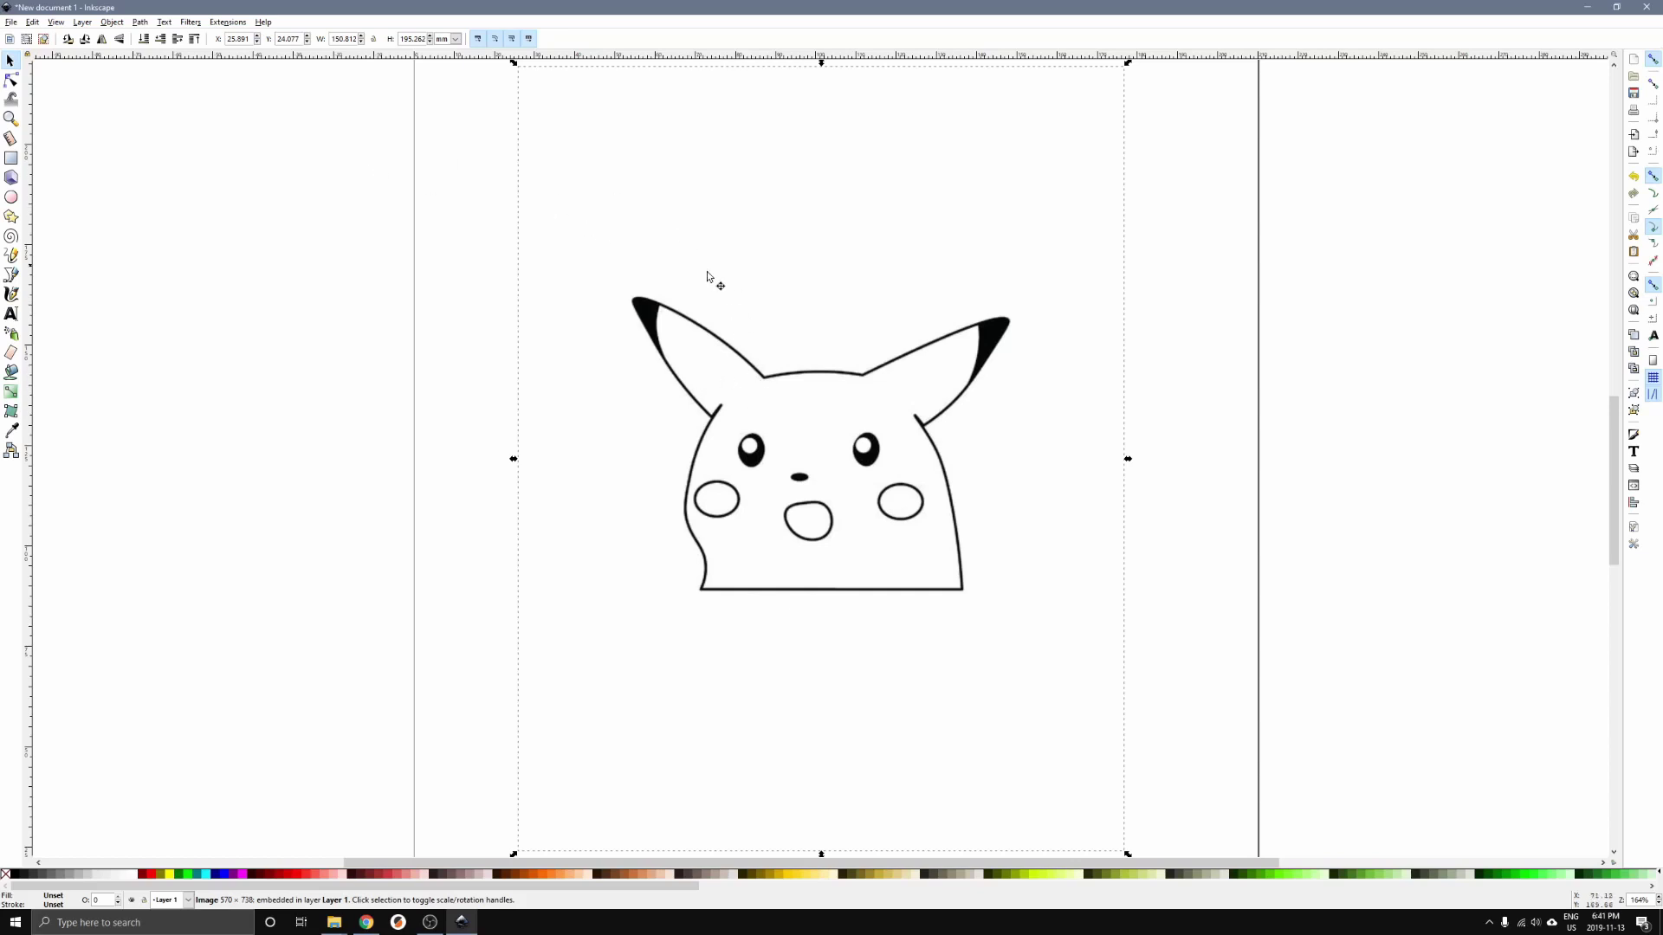
left_click(801, 292)
left_click(142, 22)
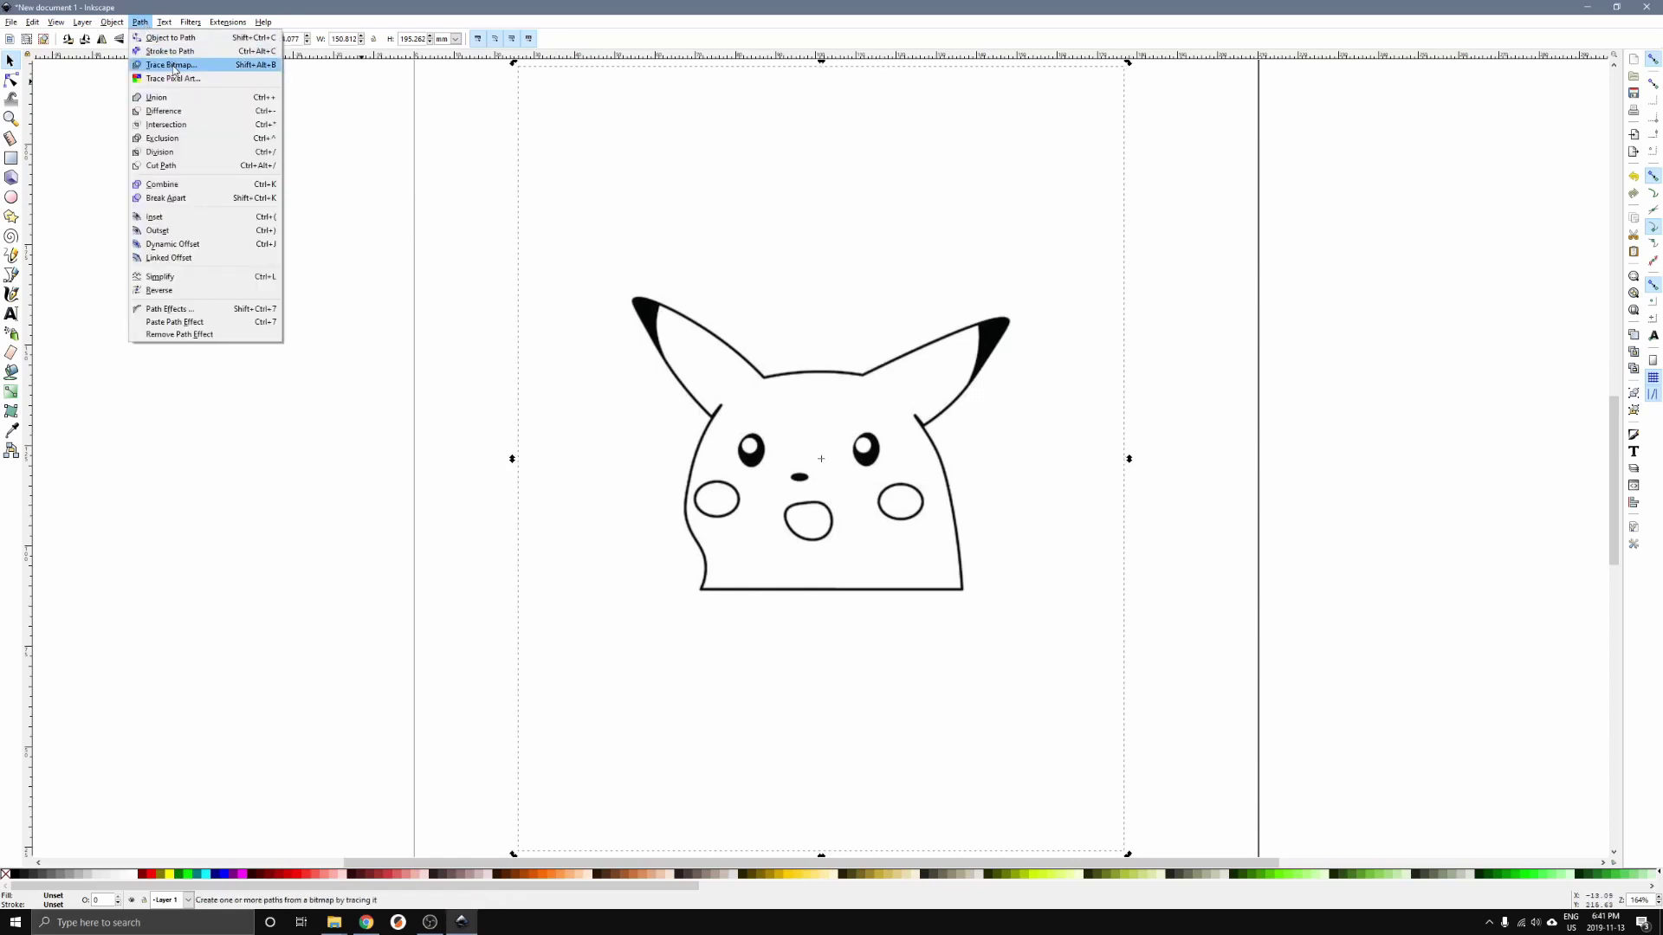
left_click(174, 66)
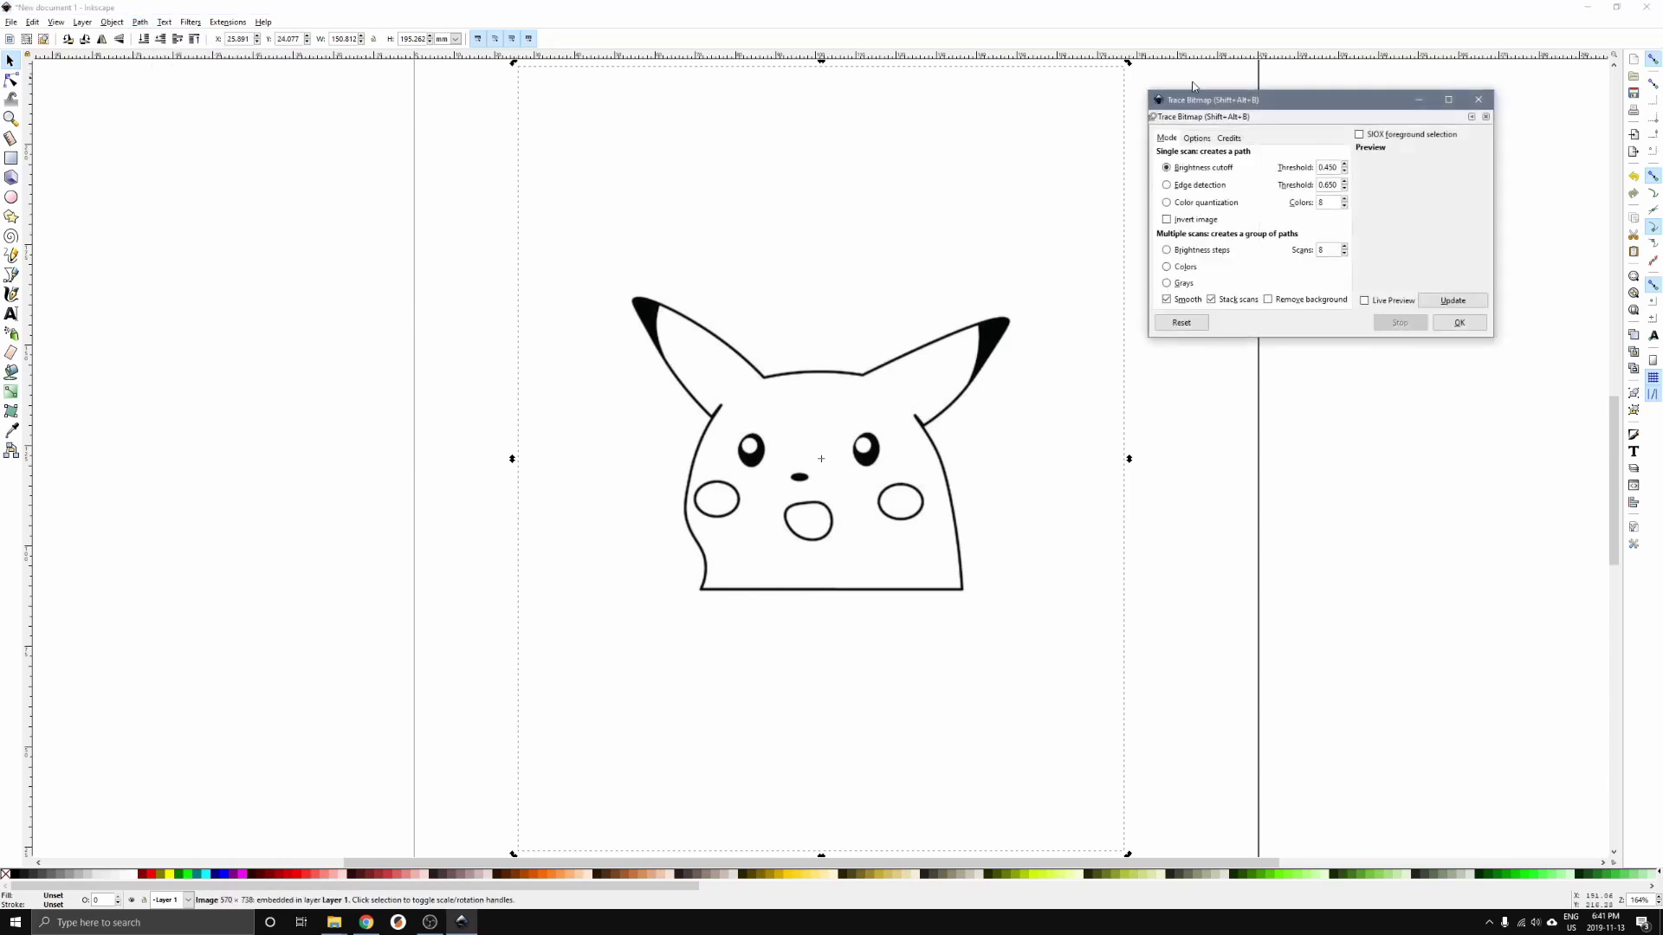
left_click_drag(1325, 105, 1327, 121)
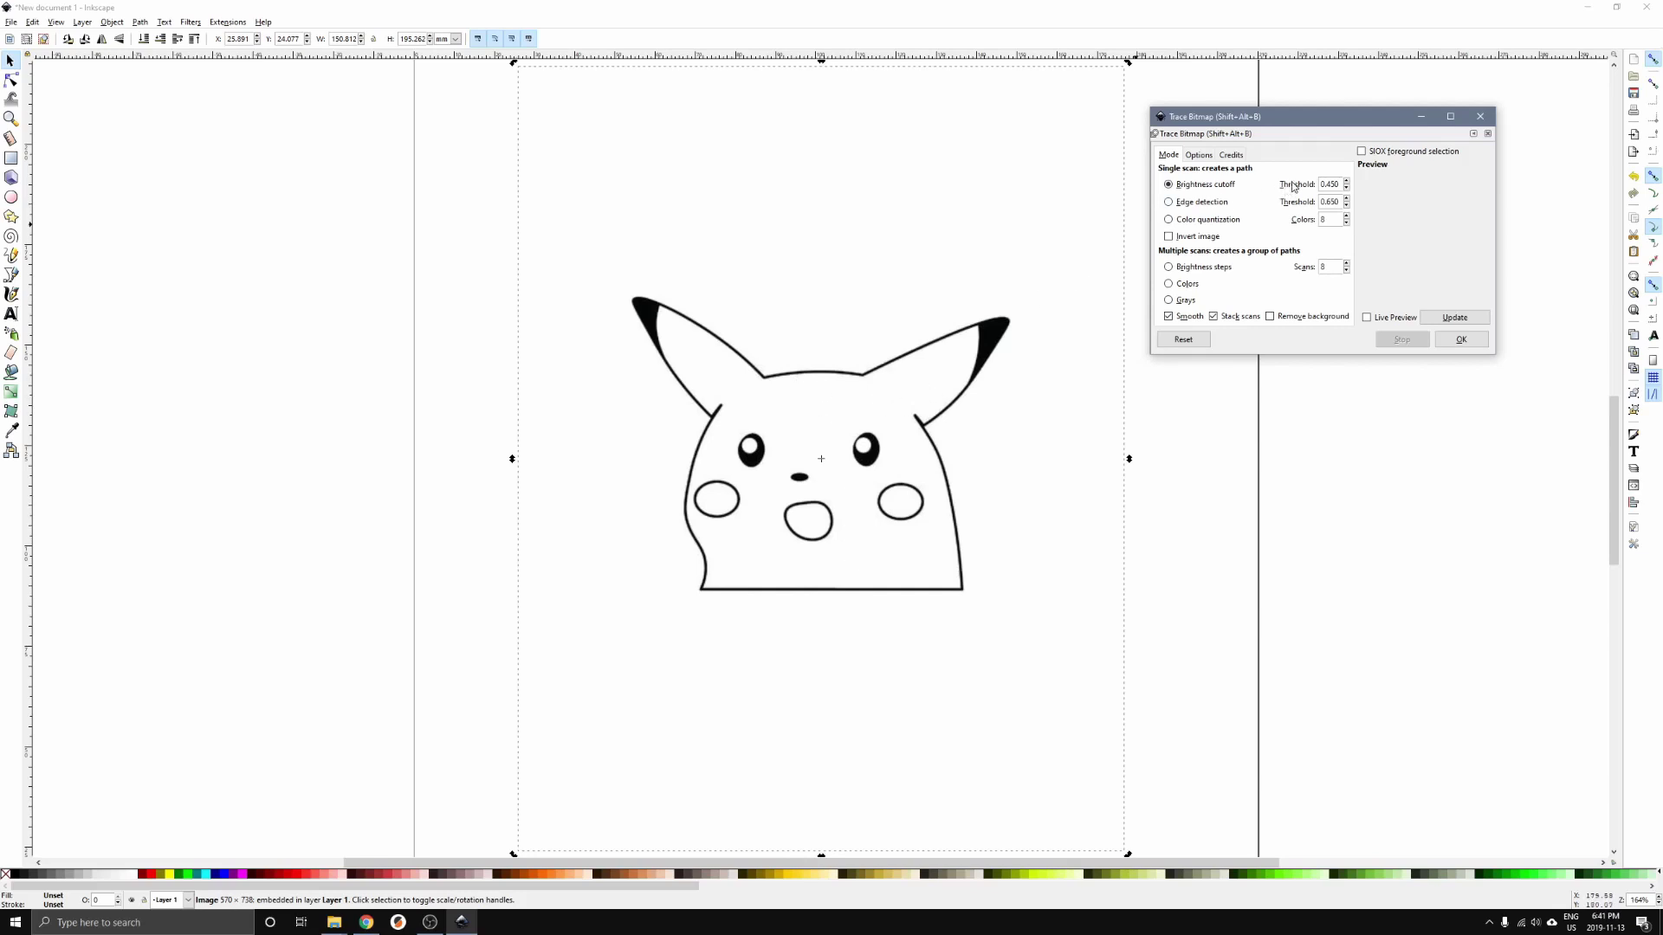
left_click(1368, 318)
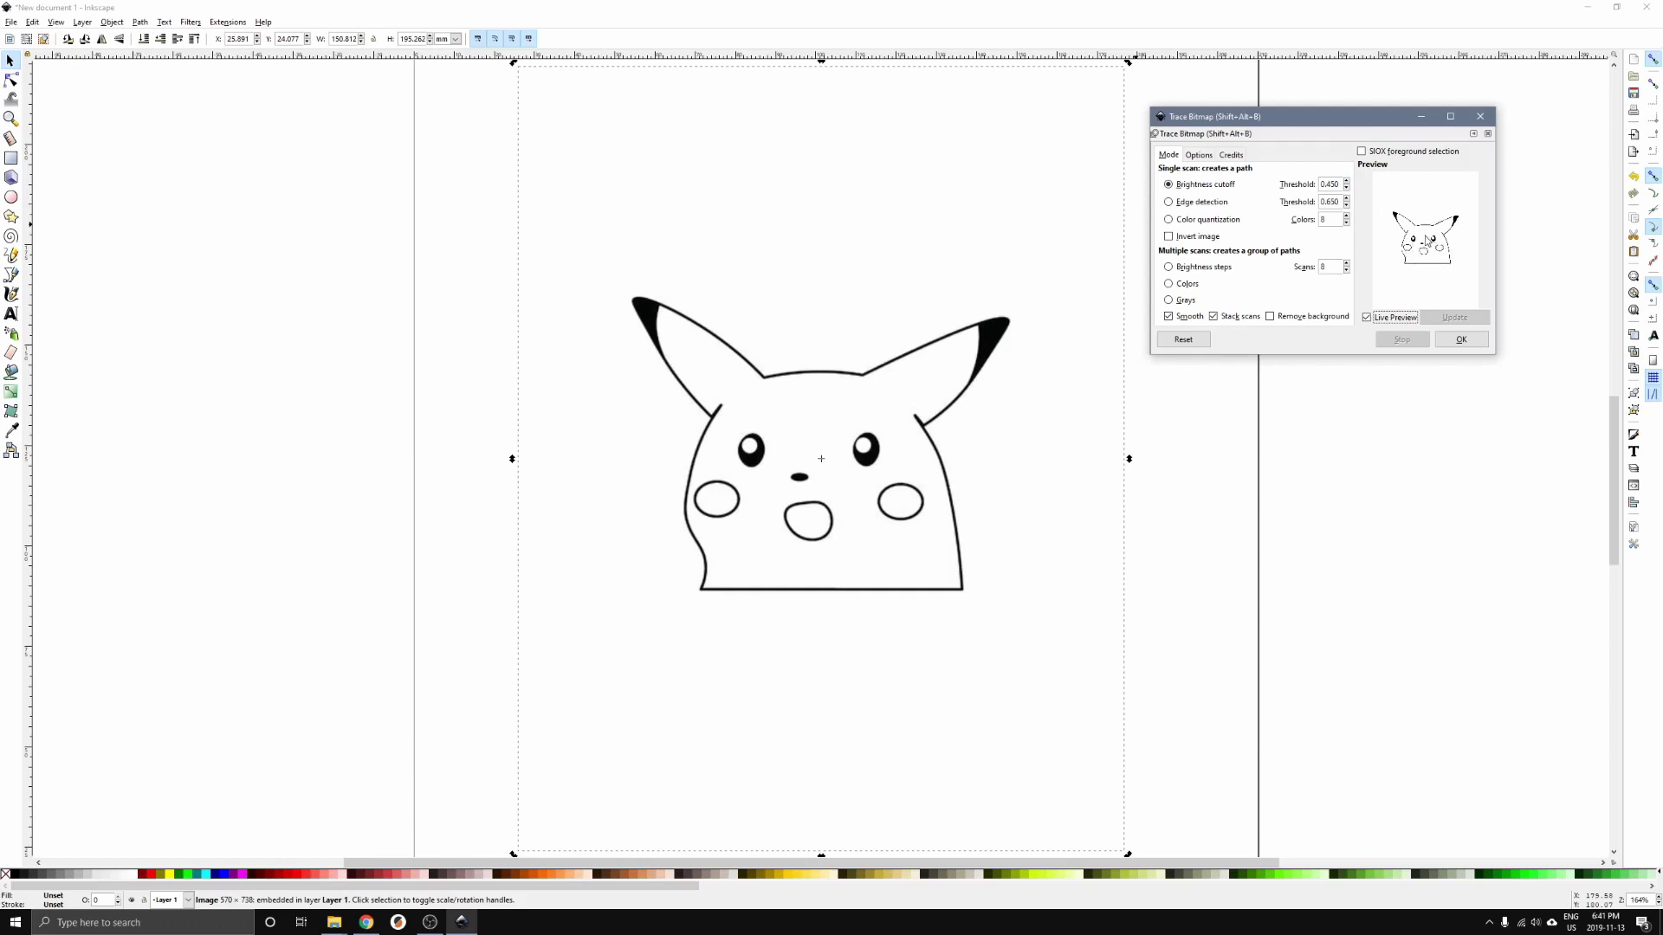
Step: Trace the image with a brightness cutoff threshold of 0.650, enlarging the dialog to inspect the preview
left_click(1346, 181)
left_click(1346, 181)
left_click(1345, 181)
mouse_move(1489, 354)
left_mouse_down()
mouse_move(1502, 556)
mouse_move(1562, 569)
left_mouse_up()
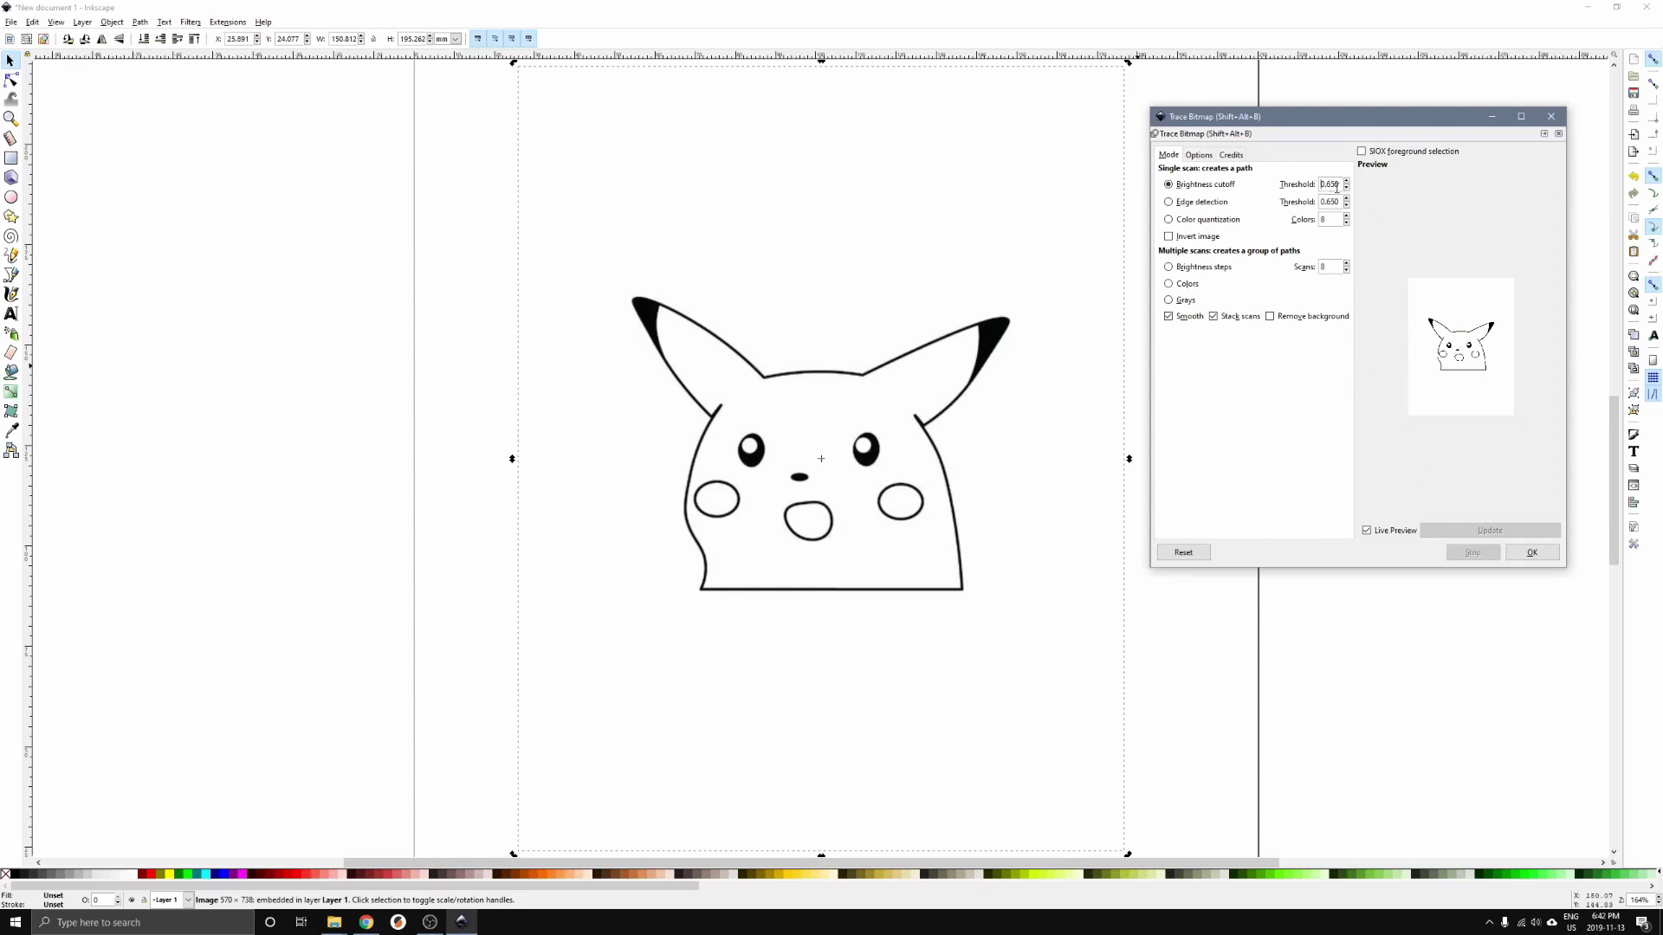
left_click(1540, 551)
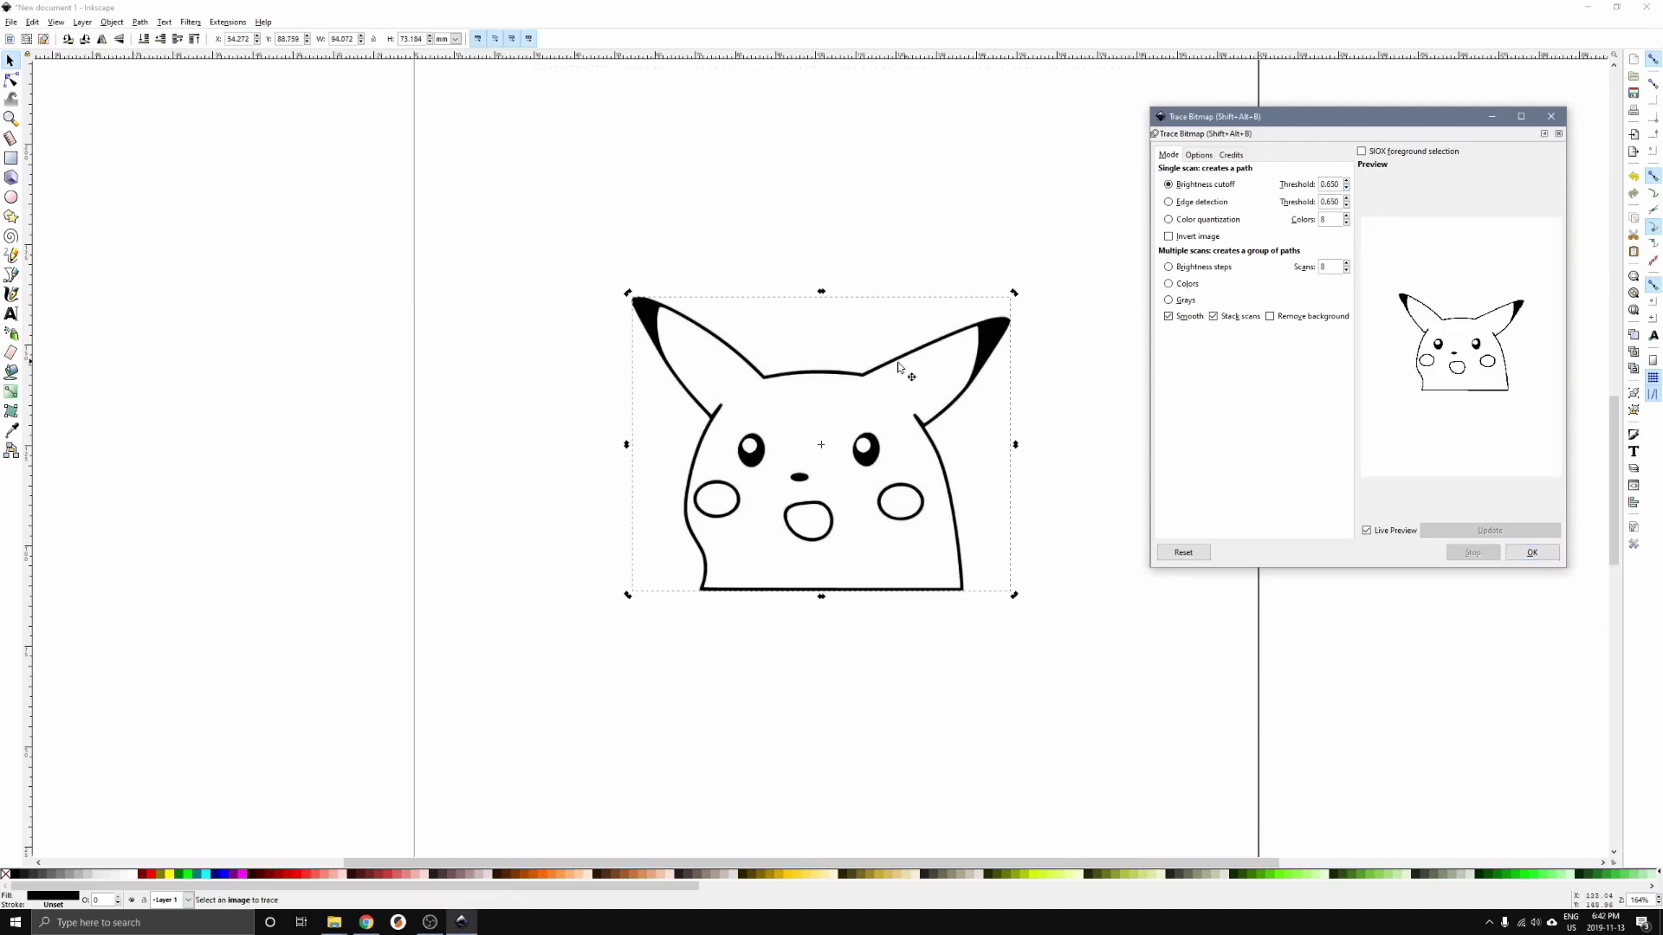
Step: Move the original bitmap off the traced Pikachu and delete the bitmap
mouse_move(931, 413)
left_mouse_down()
mouse_move(873, 356)
mouse_move(848, 245)
mouse_move(981, 191)
mouse_move(933, 415)
mouse_move(940, 327)
mouse_move(1010, 196)
mouse_move(946, 151)
mouse_move(958, 130)
mouse_move(984, 223)
left_mouse_up()
left_click(933, 415)
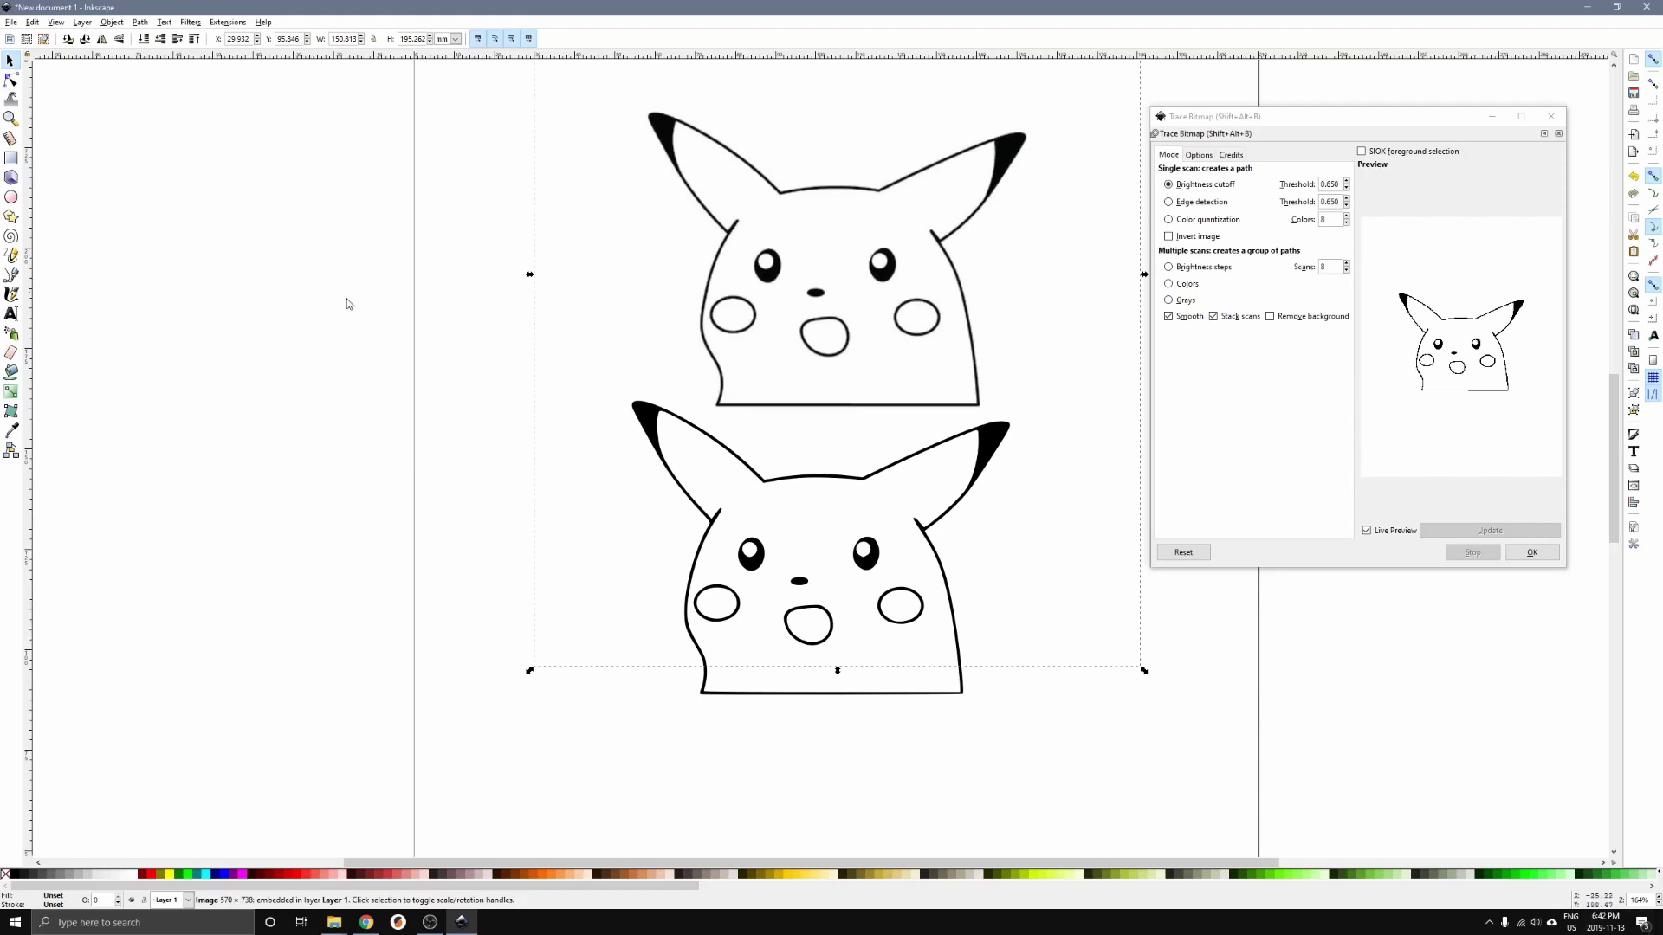
key("Delete")
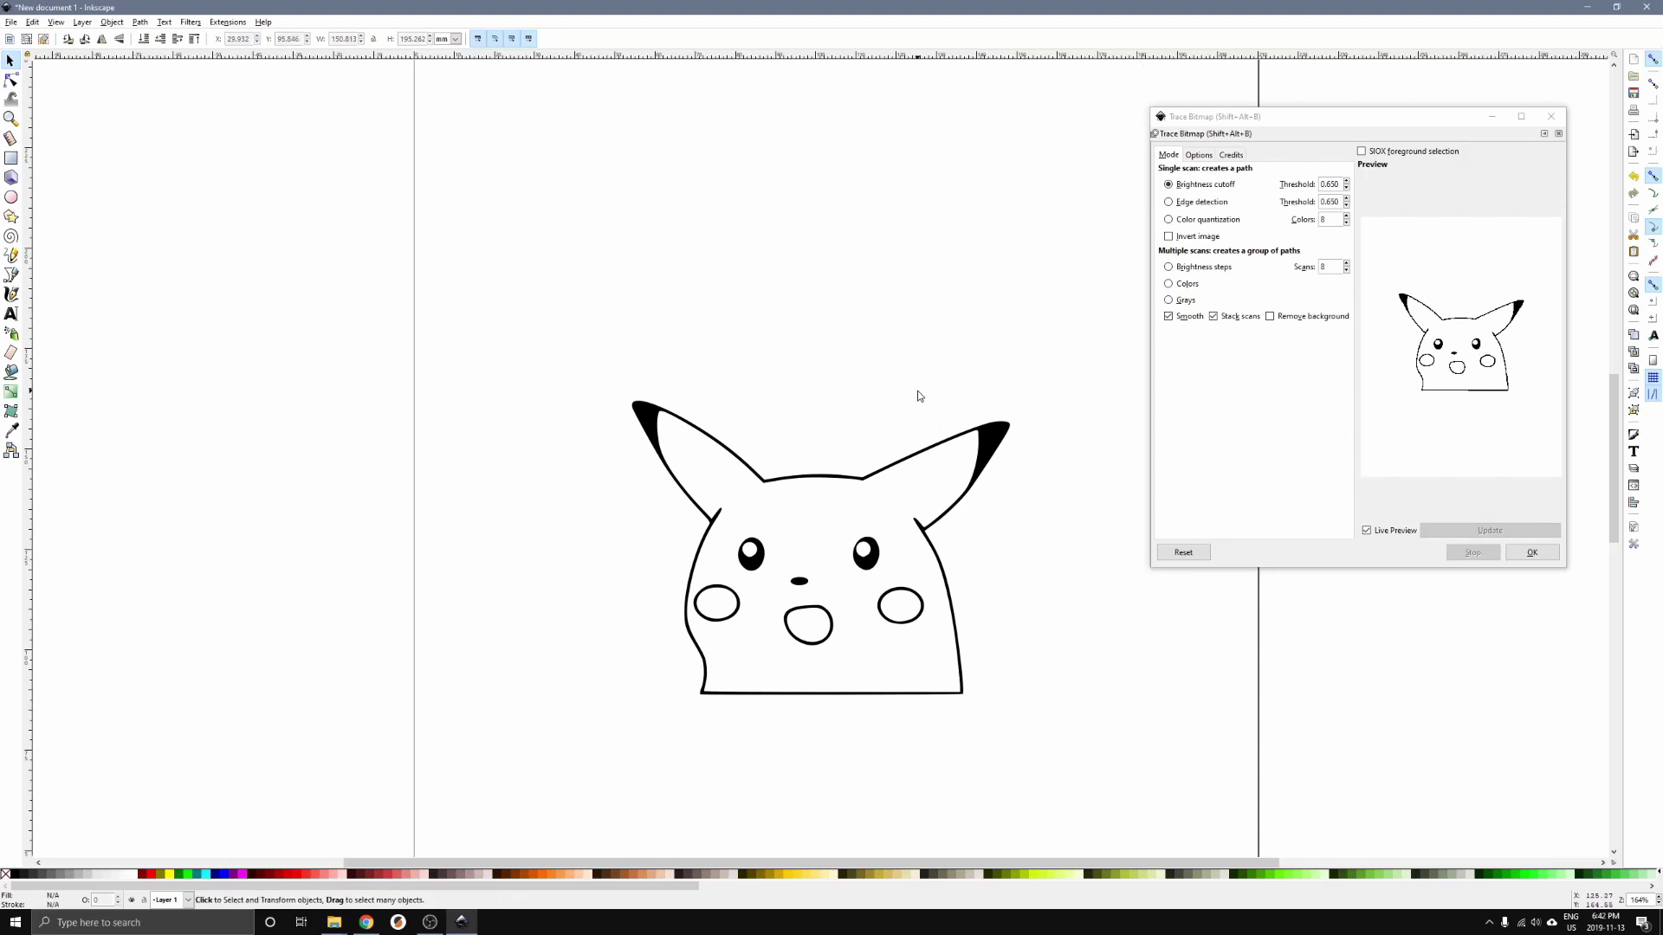
Step: Try moving a node on the left ear's upper outline of the traced path, and undo the move
left_click(994, 437)
key("n")
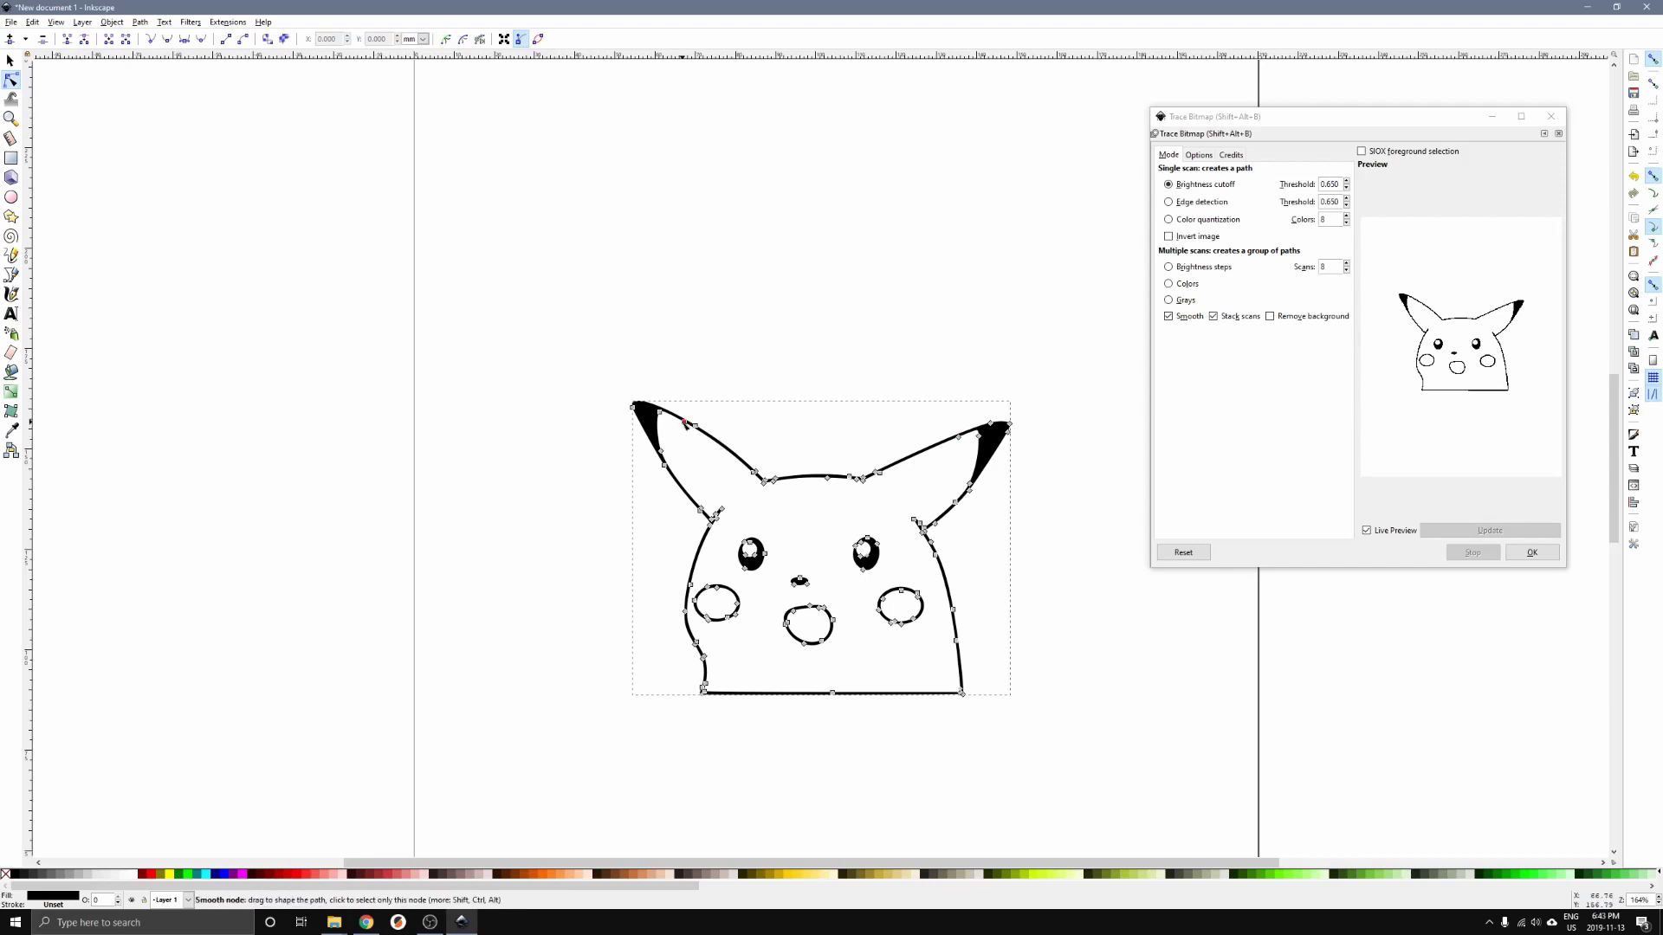
mouse_move(685, 423)
left_mouse_down()
mouse_move(680, 471)
mouse_move(698, 434)
left_mouse_up()
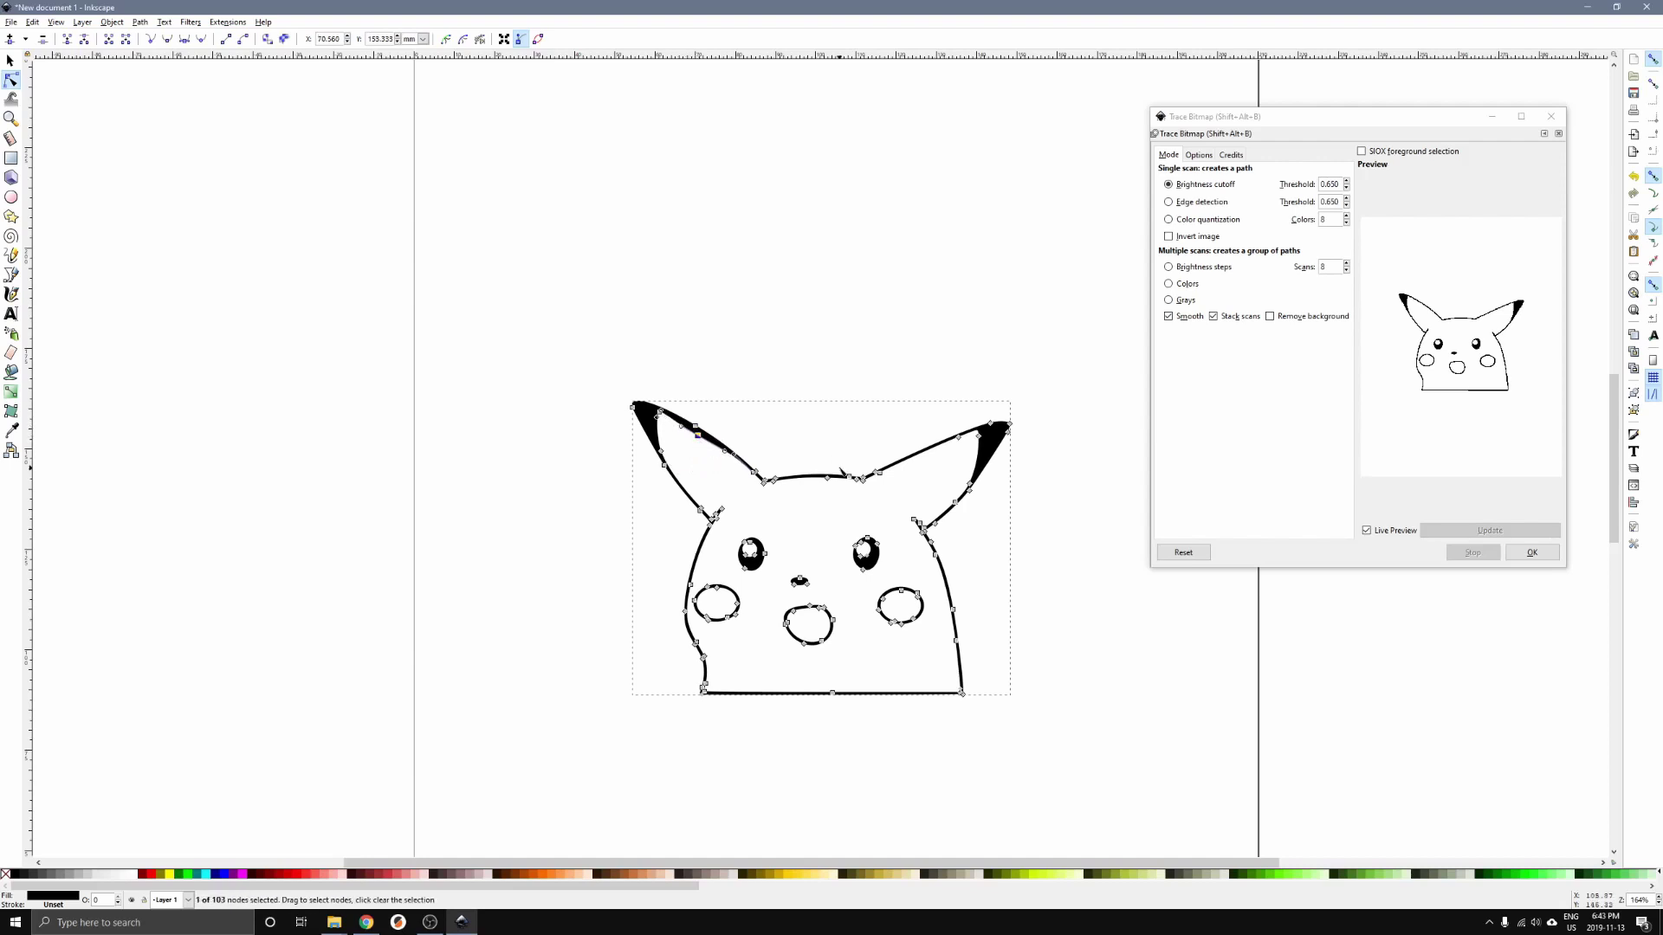
key("ctrl+z")
Step: Close the Trace Bitmap dialog and bring the traced Pikachu into view
left_click(1550, 116)
scroll(903, 549, "down", 3)
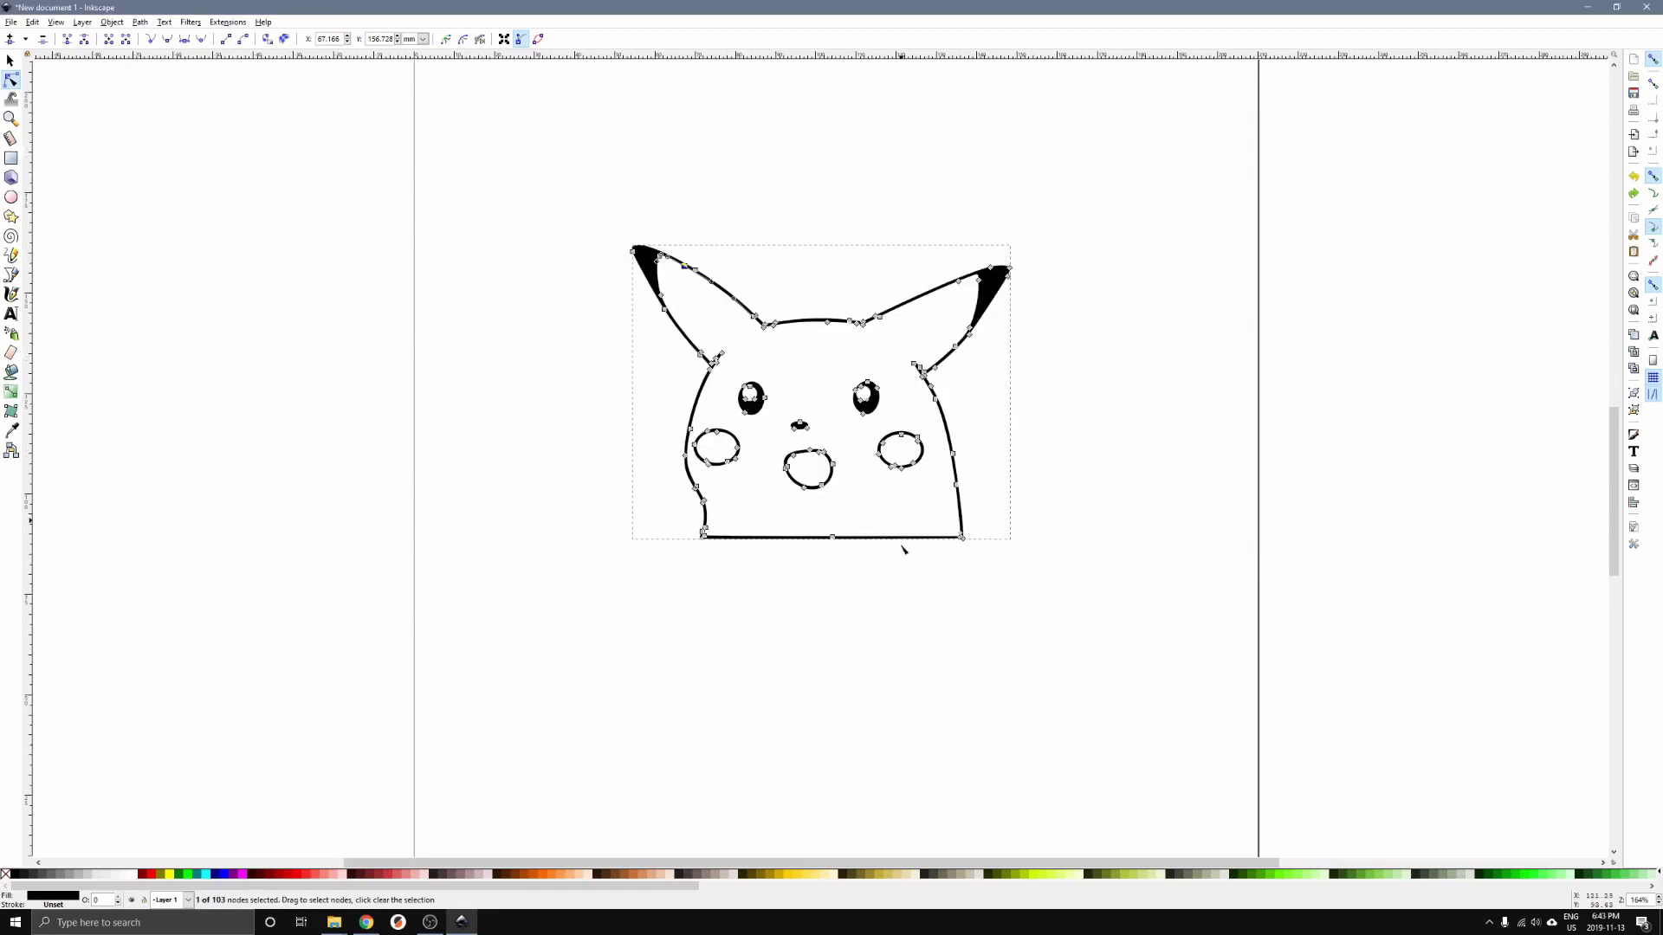
scroll(817, 457, "up", 2)
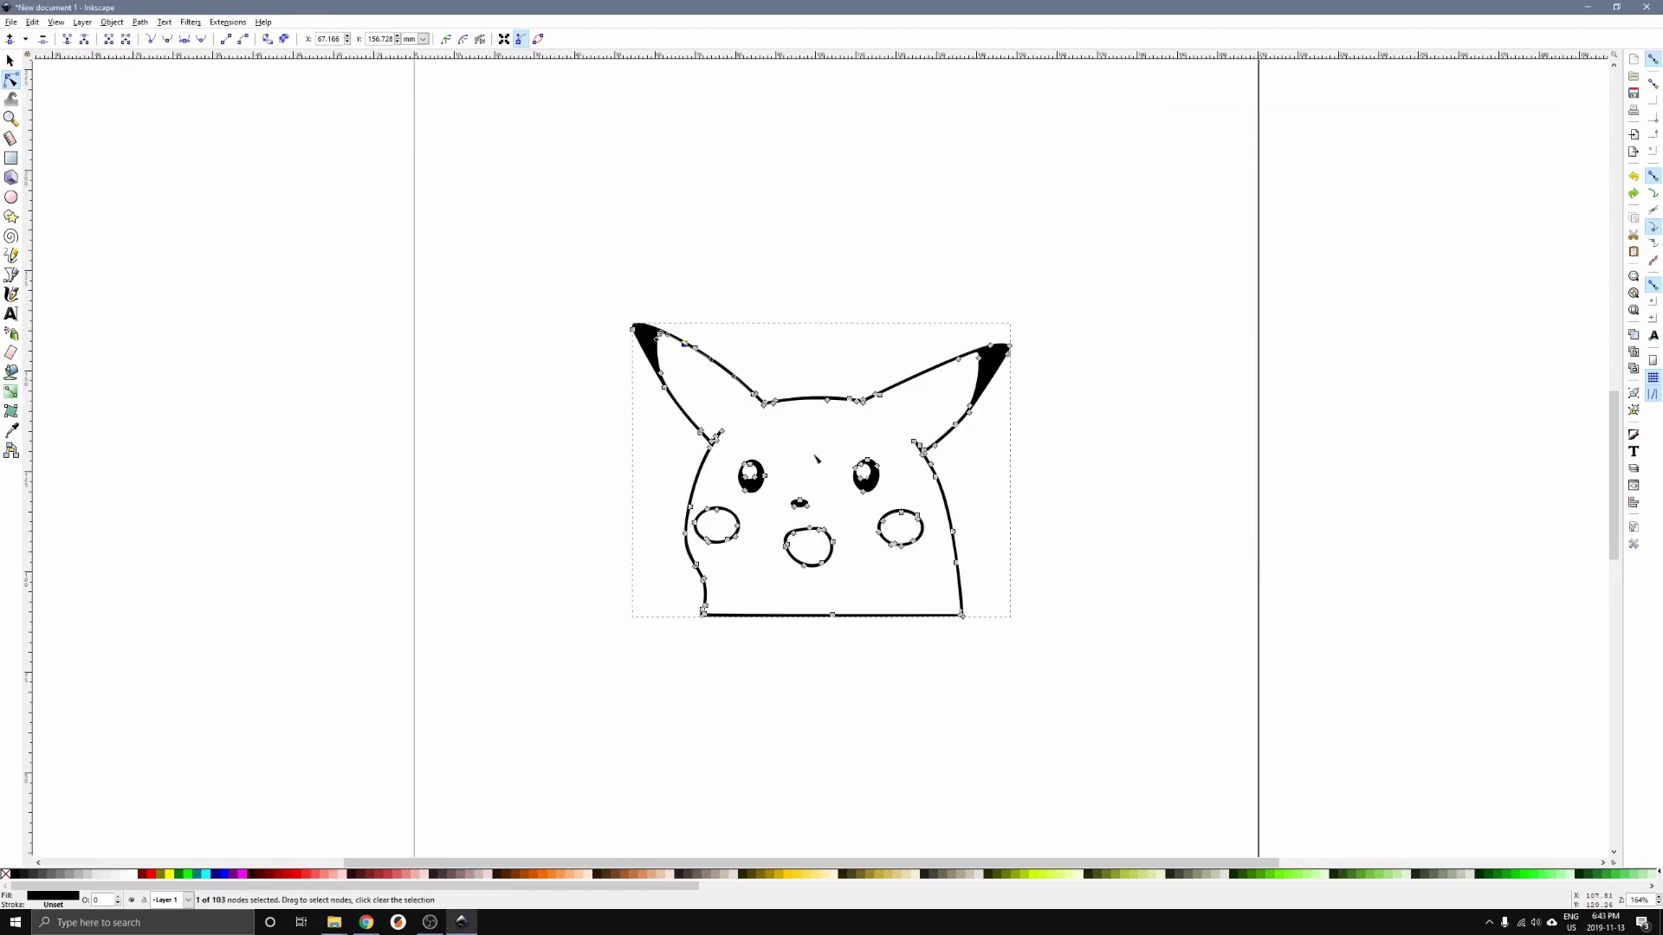
Step: Try to save the traced Pikachu over the existing surprised pikachu.svg in the Downloads folder
left_click(14, 21)
left_click(53, 104)
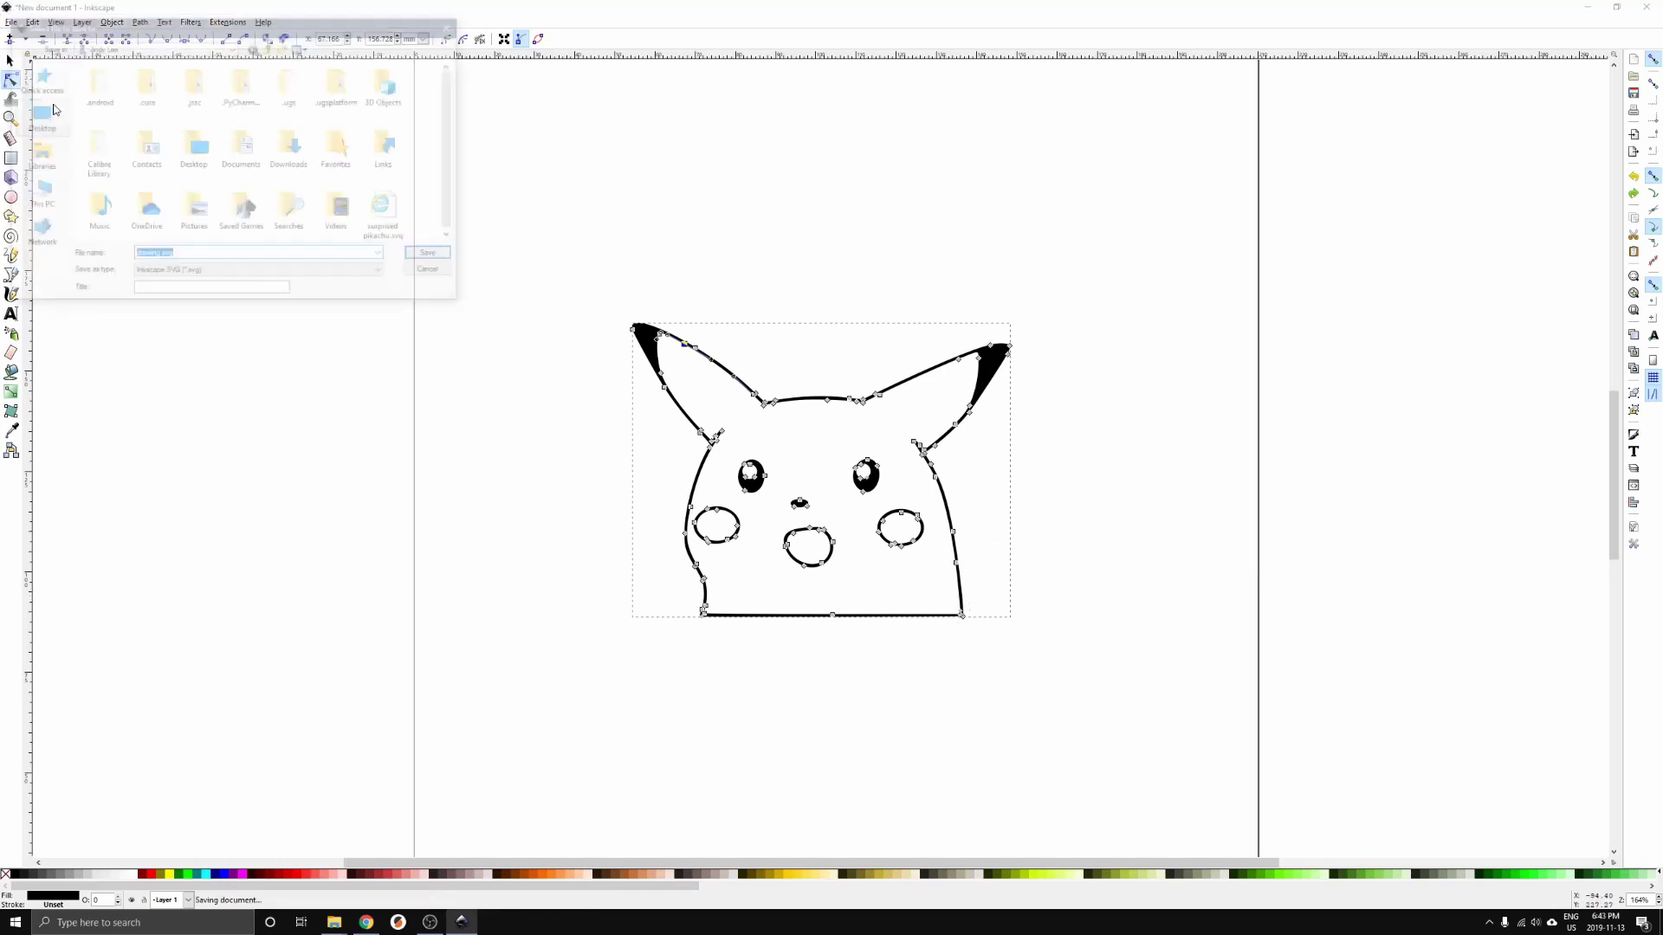
double_click(291, 149)
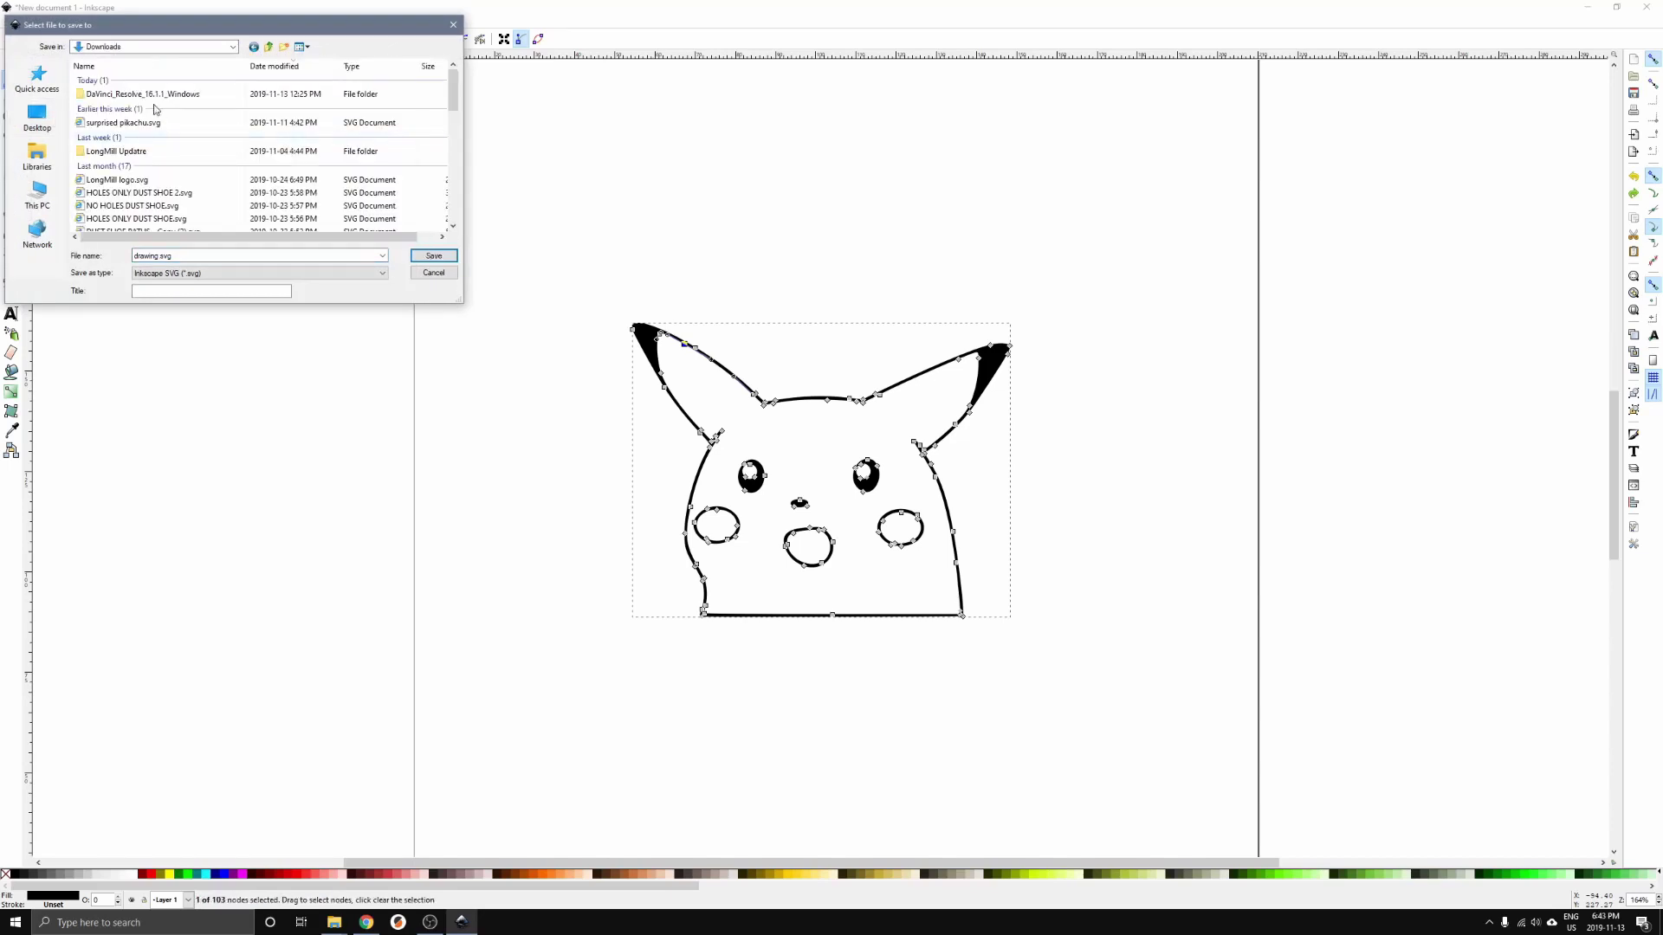
left_click(121, 123)
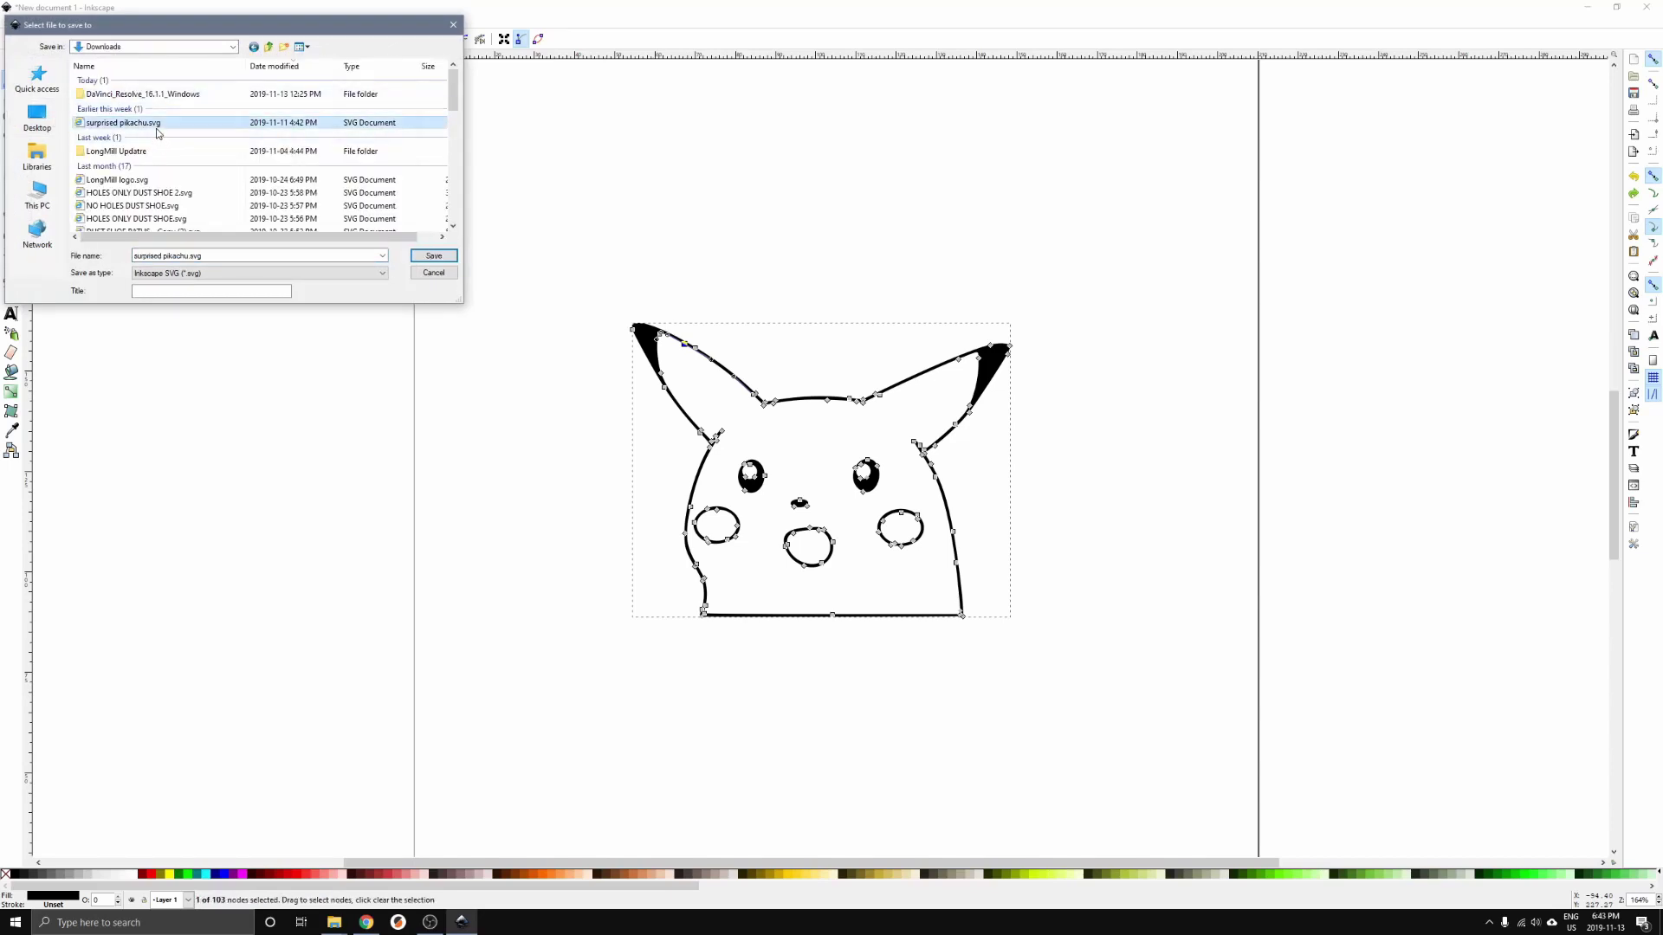
left_click(438, 256)
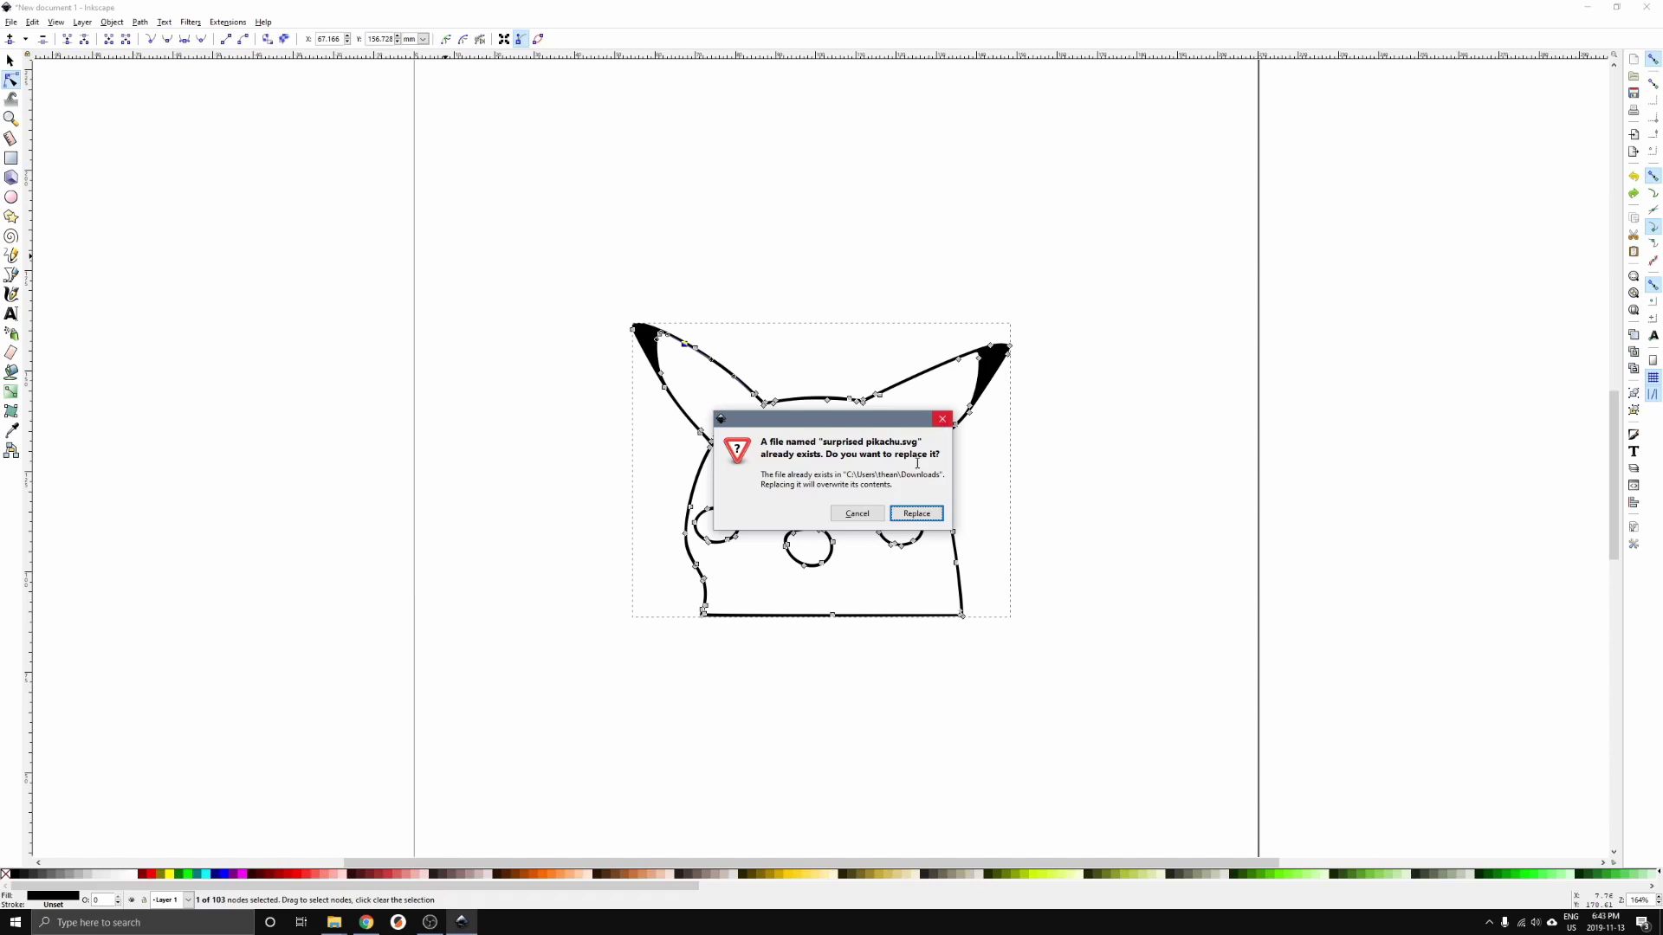
left_click(942, 419)
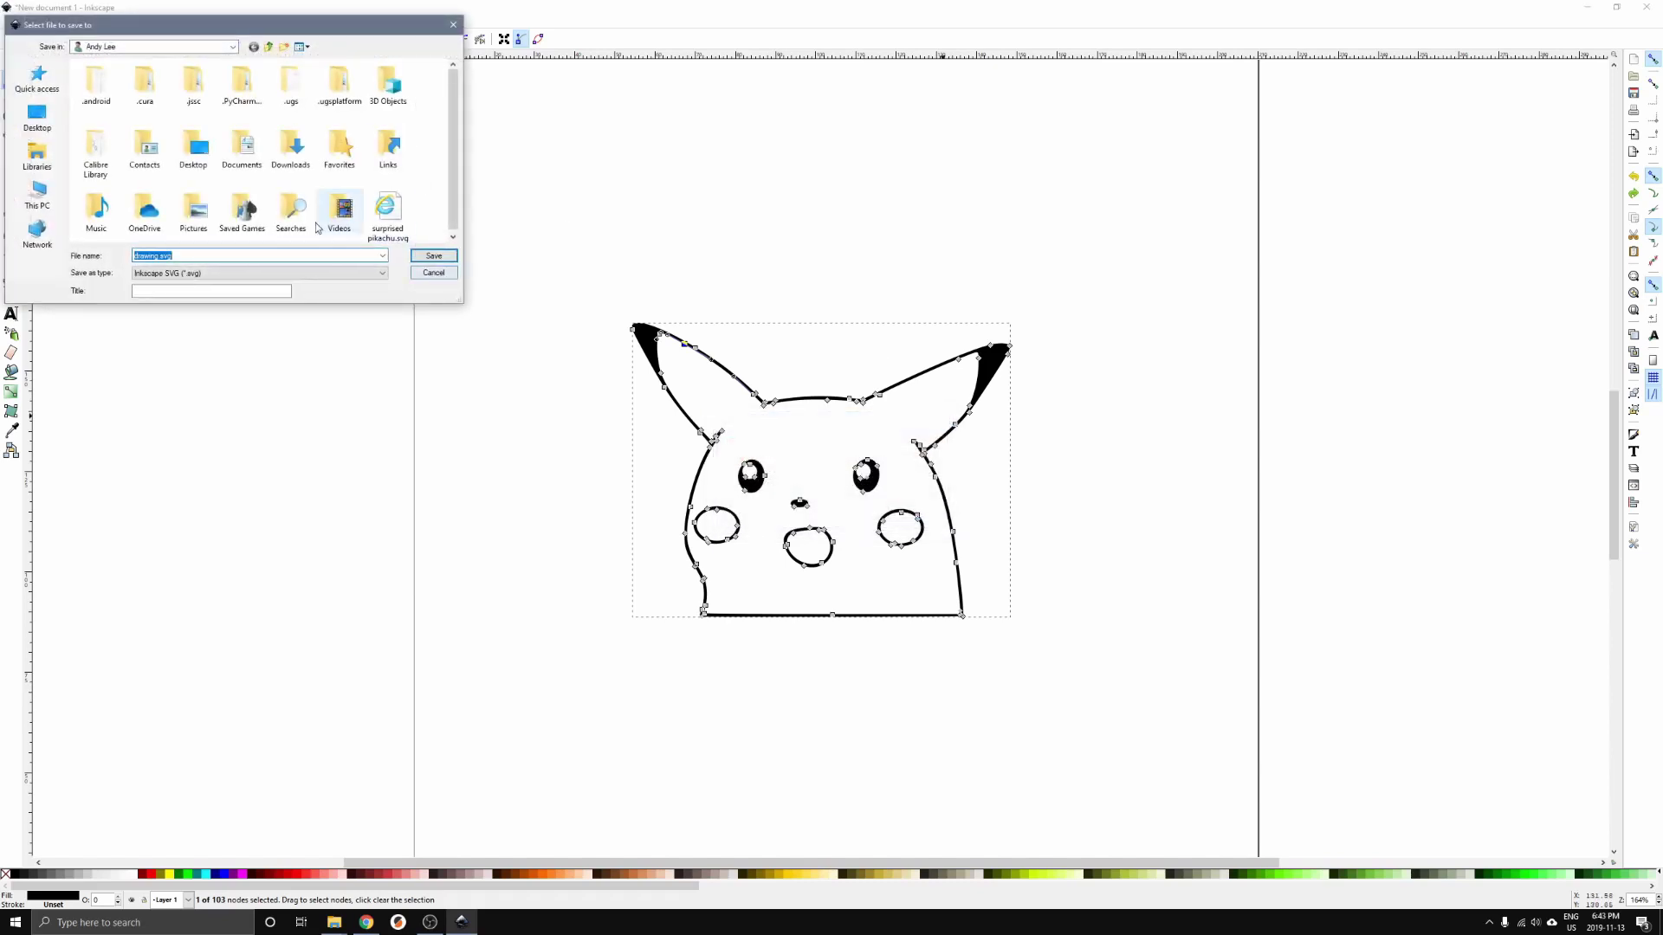
left_click(453, 24)
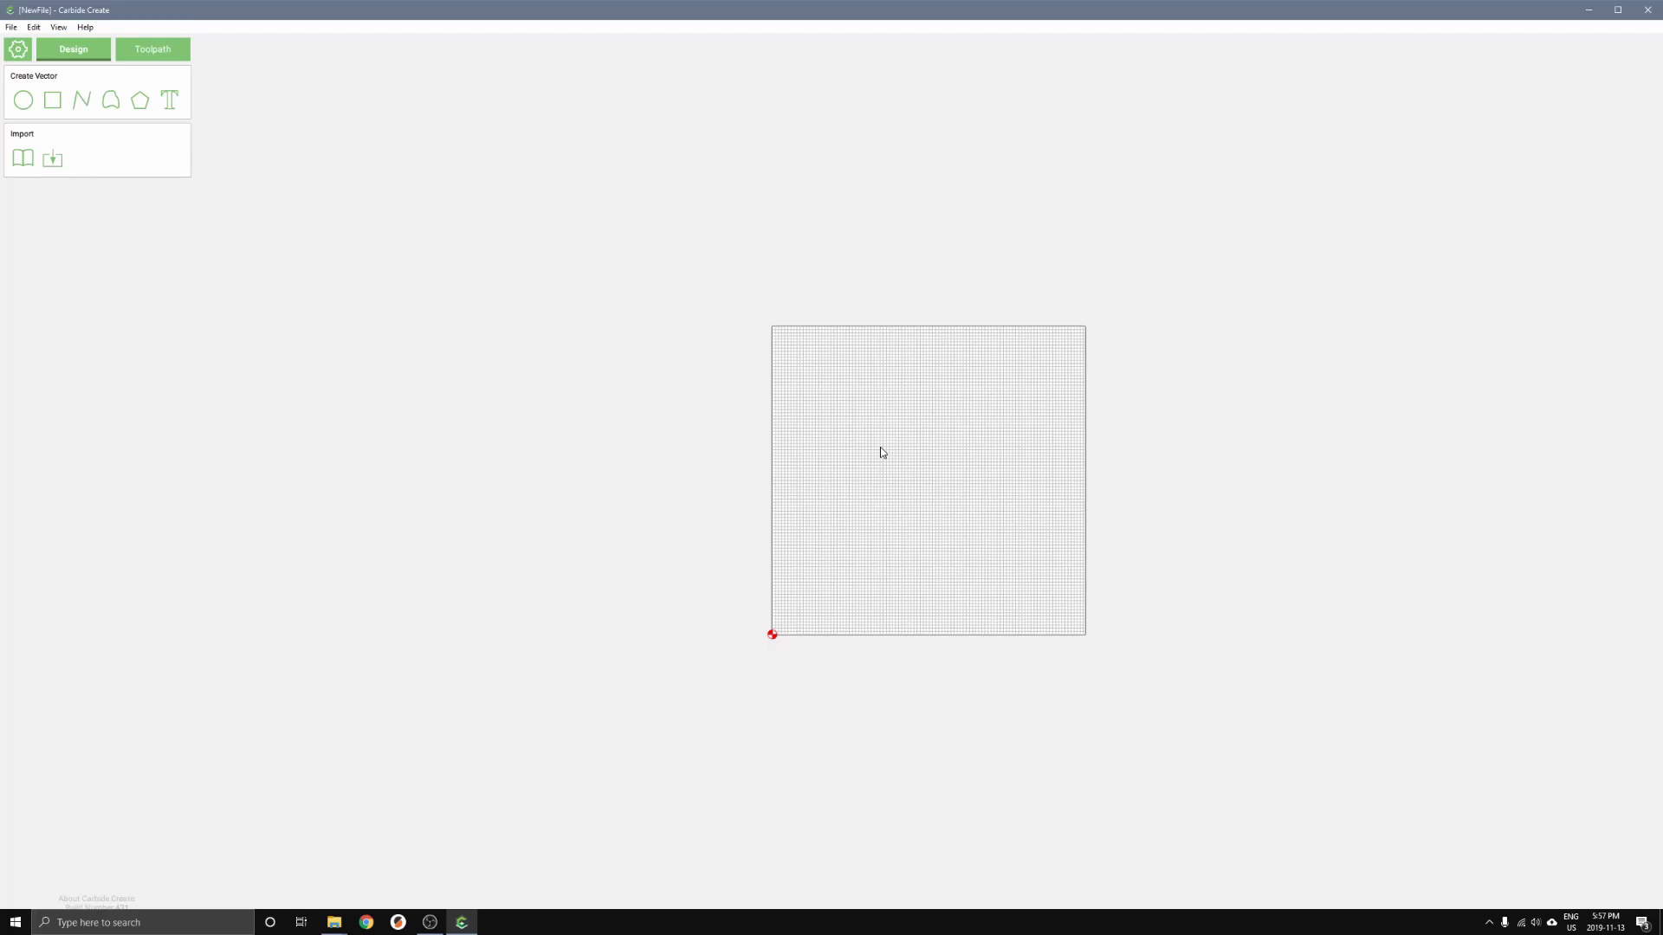
Step: In Carbide Create, import surprised pikachu.svg from the Downloads folder and place it up and away from the origin
left_click(54, 161)
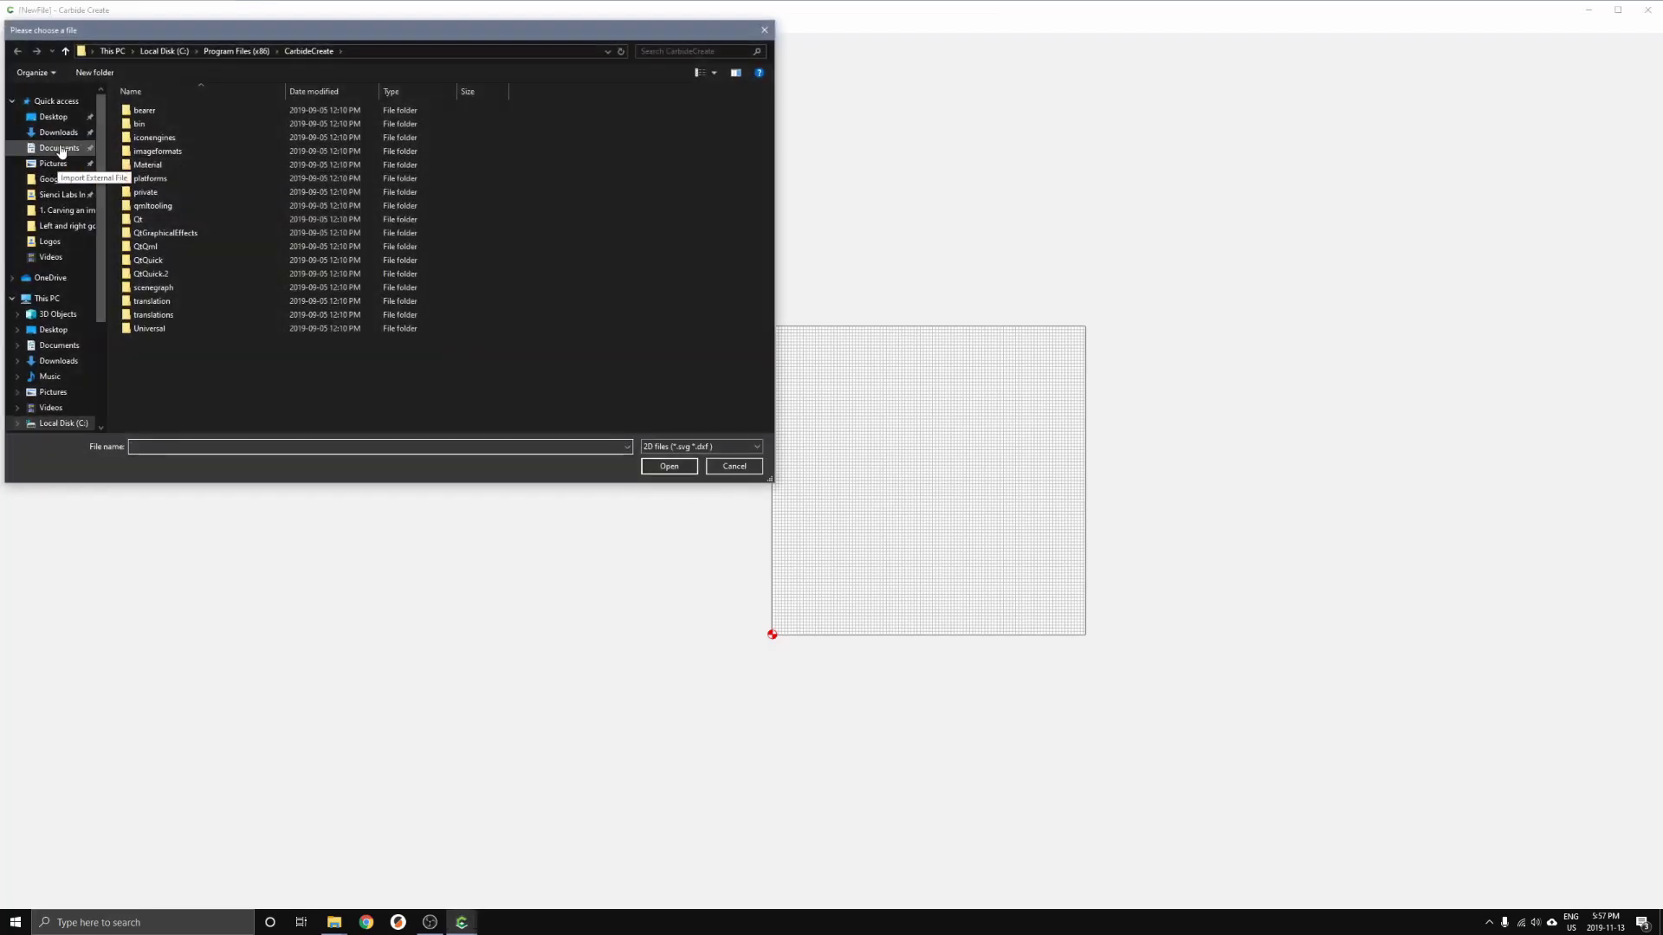
left_click(59, 132)
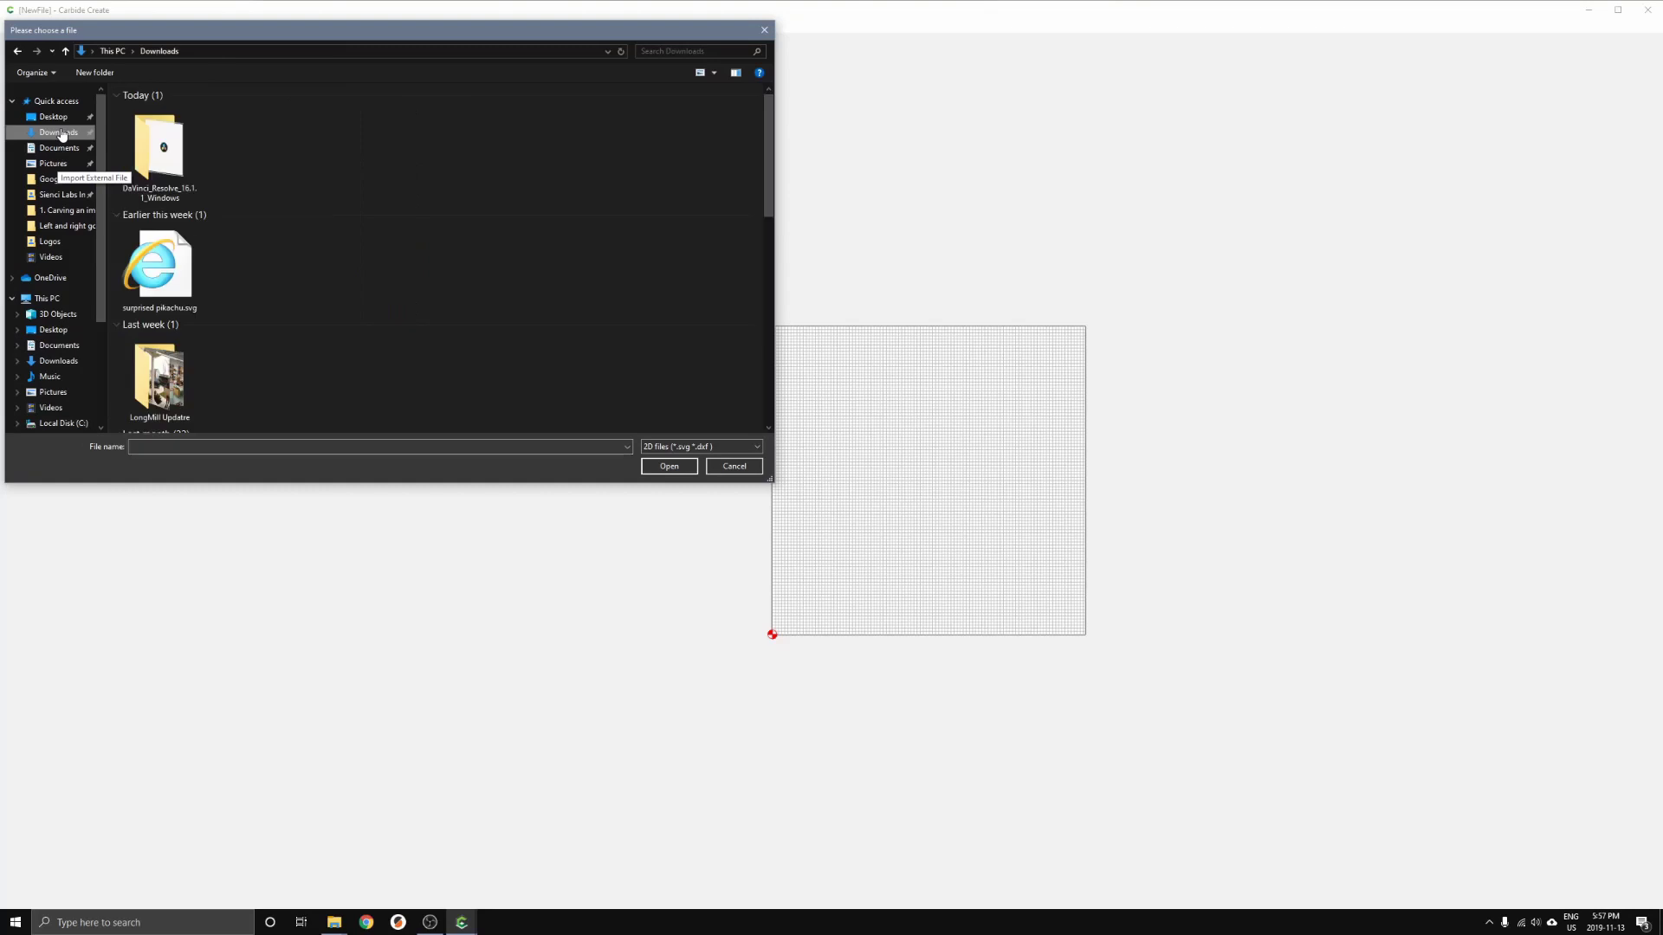
left_click(180, 247)
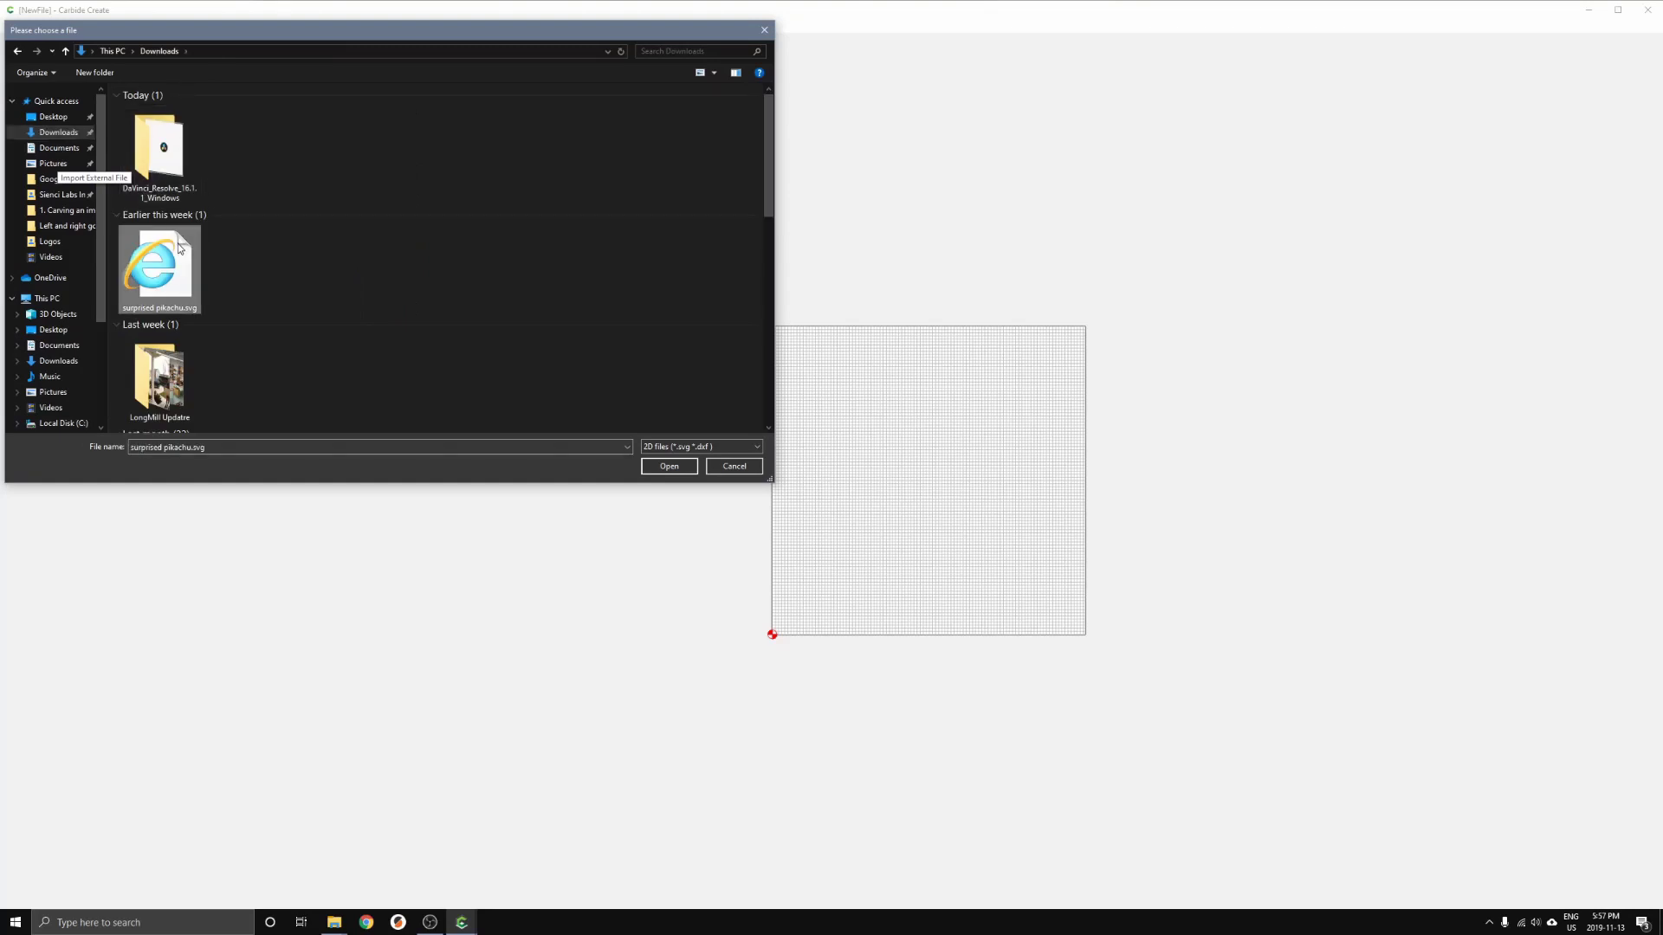
left_click(664, 468)
scroll(818, 645, "up", 2)
scroll(809, 638, "up", 3)
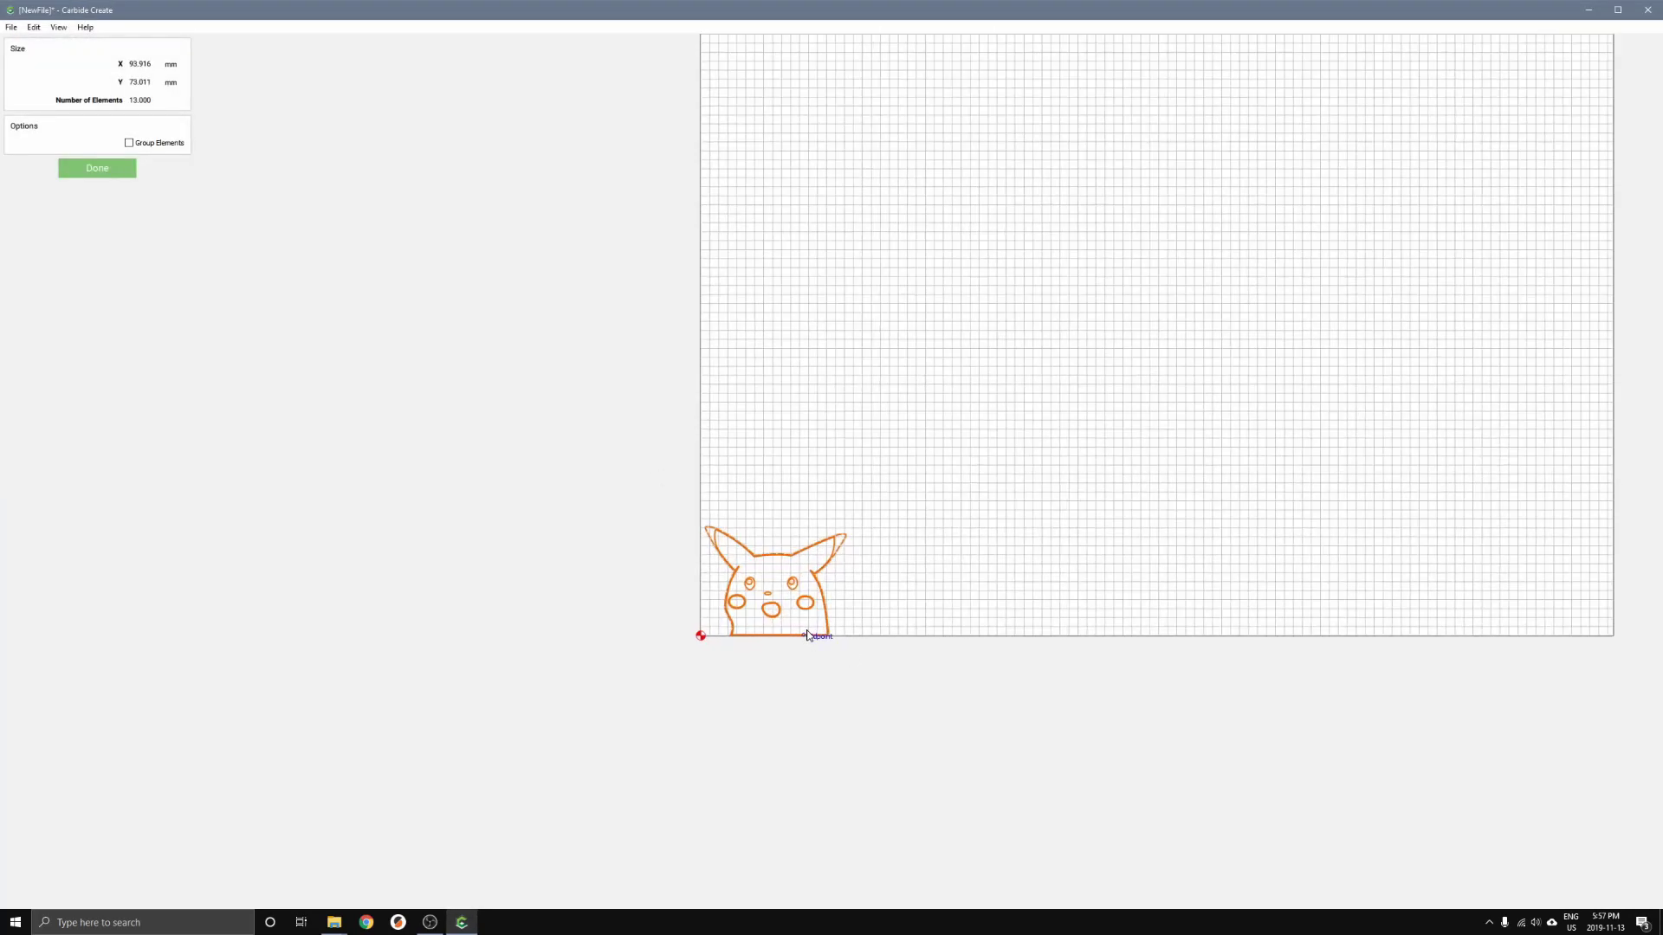
left_click_drag(768, 601, 1117, 455)
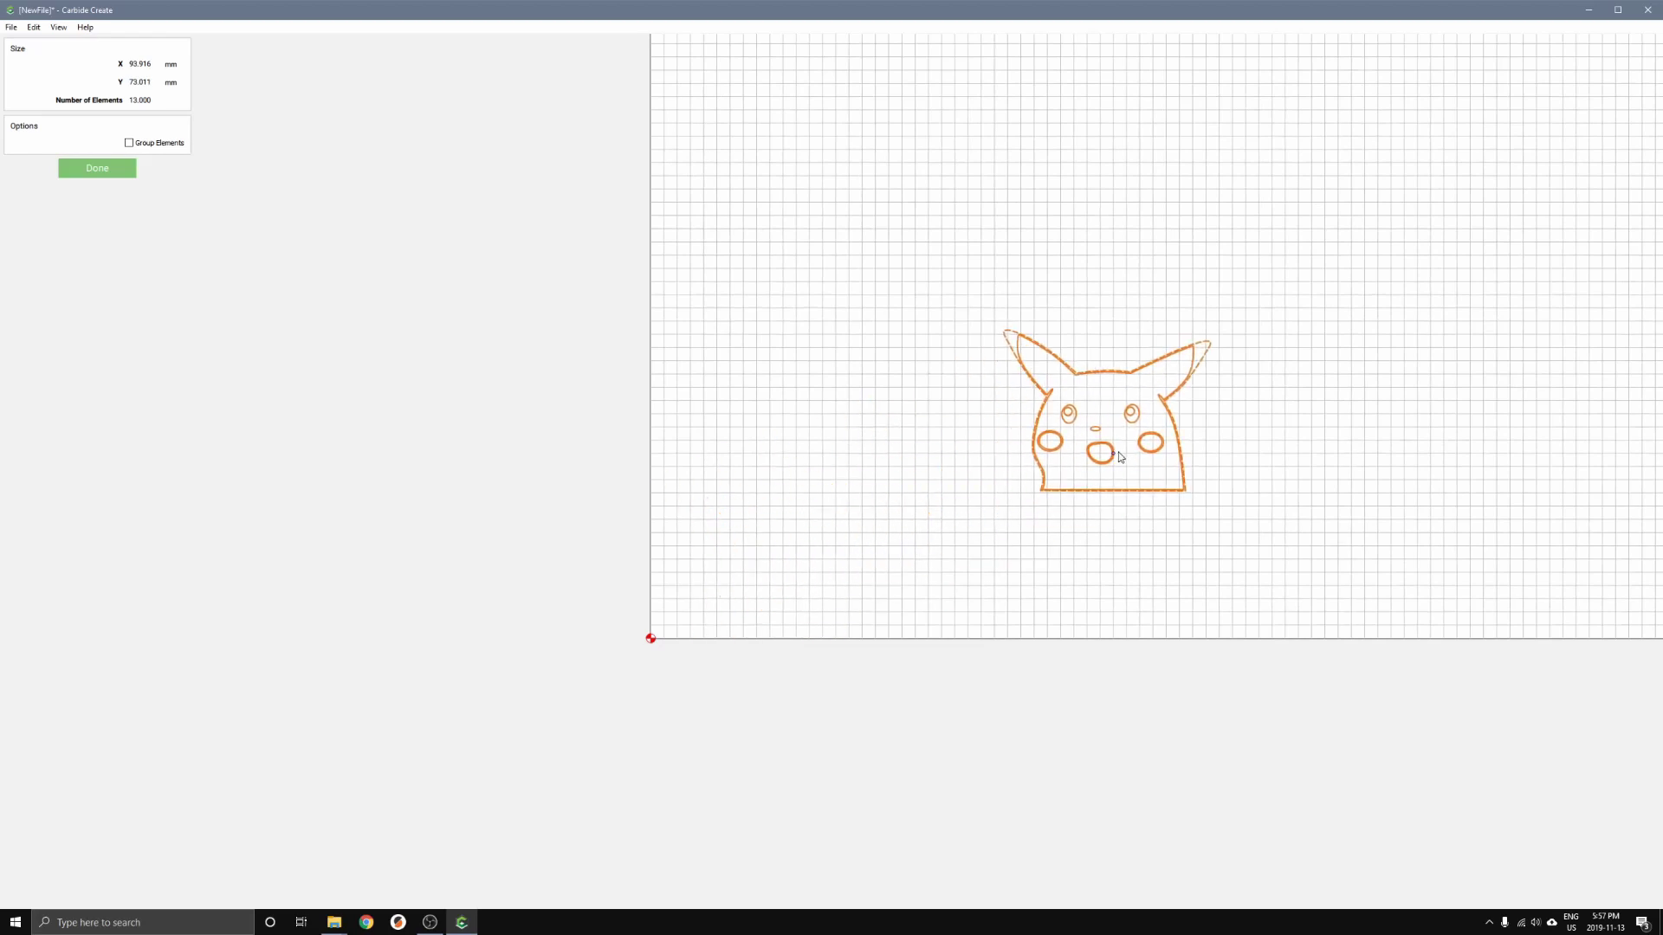
left_click(114, 172)
left_click(413, 325)
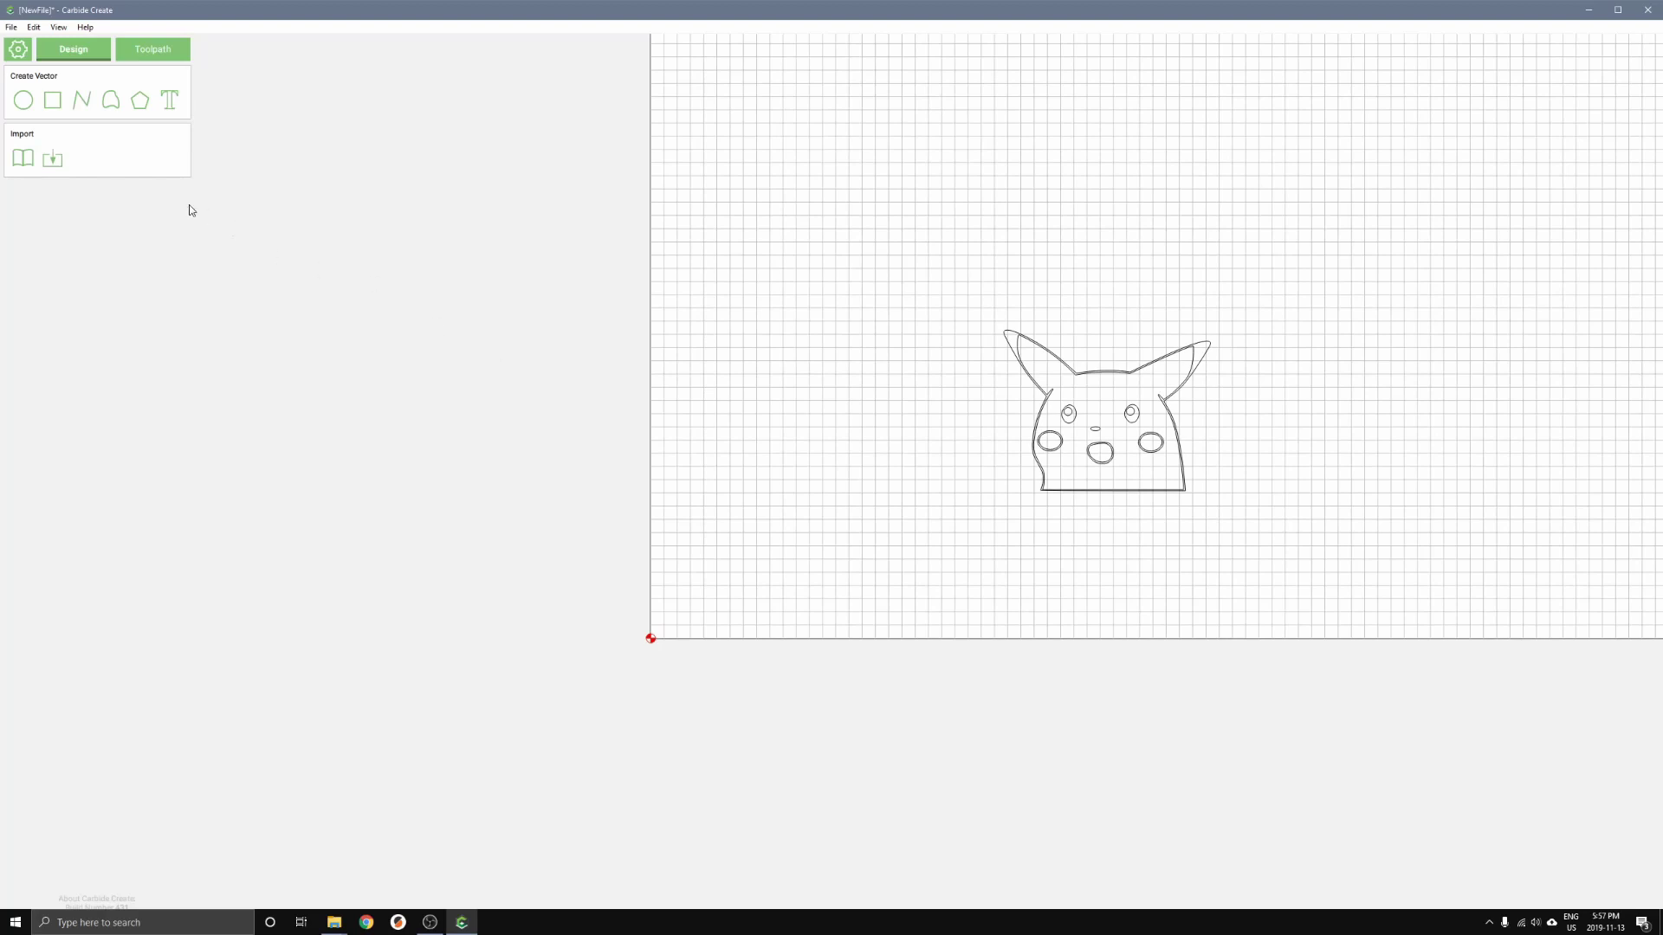
Step: Draw a rectangle about 192 by 168 mm with its lower-left corner on the origin
left_click(58, 109)
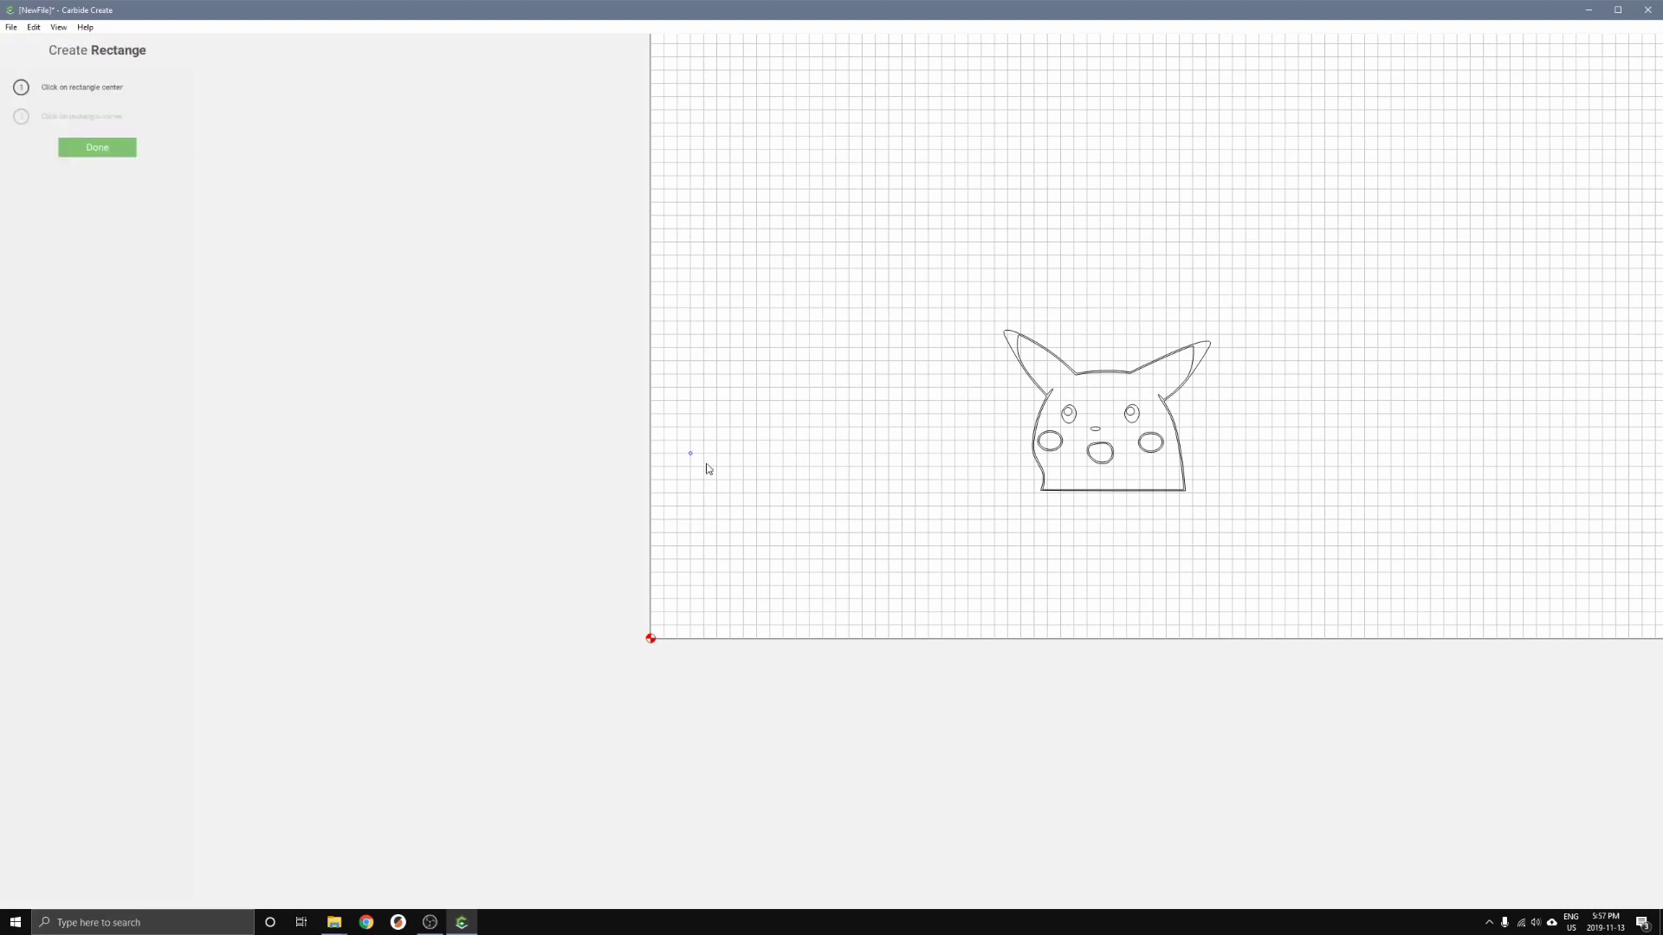
left_click(862, 454)
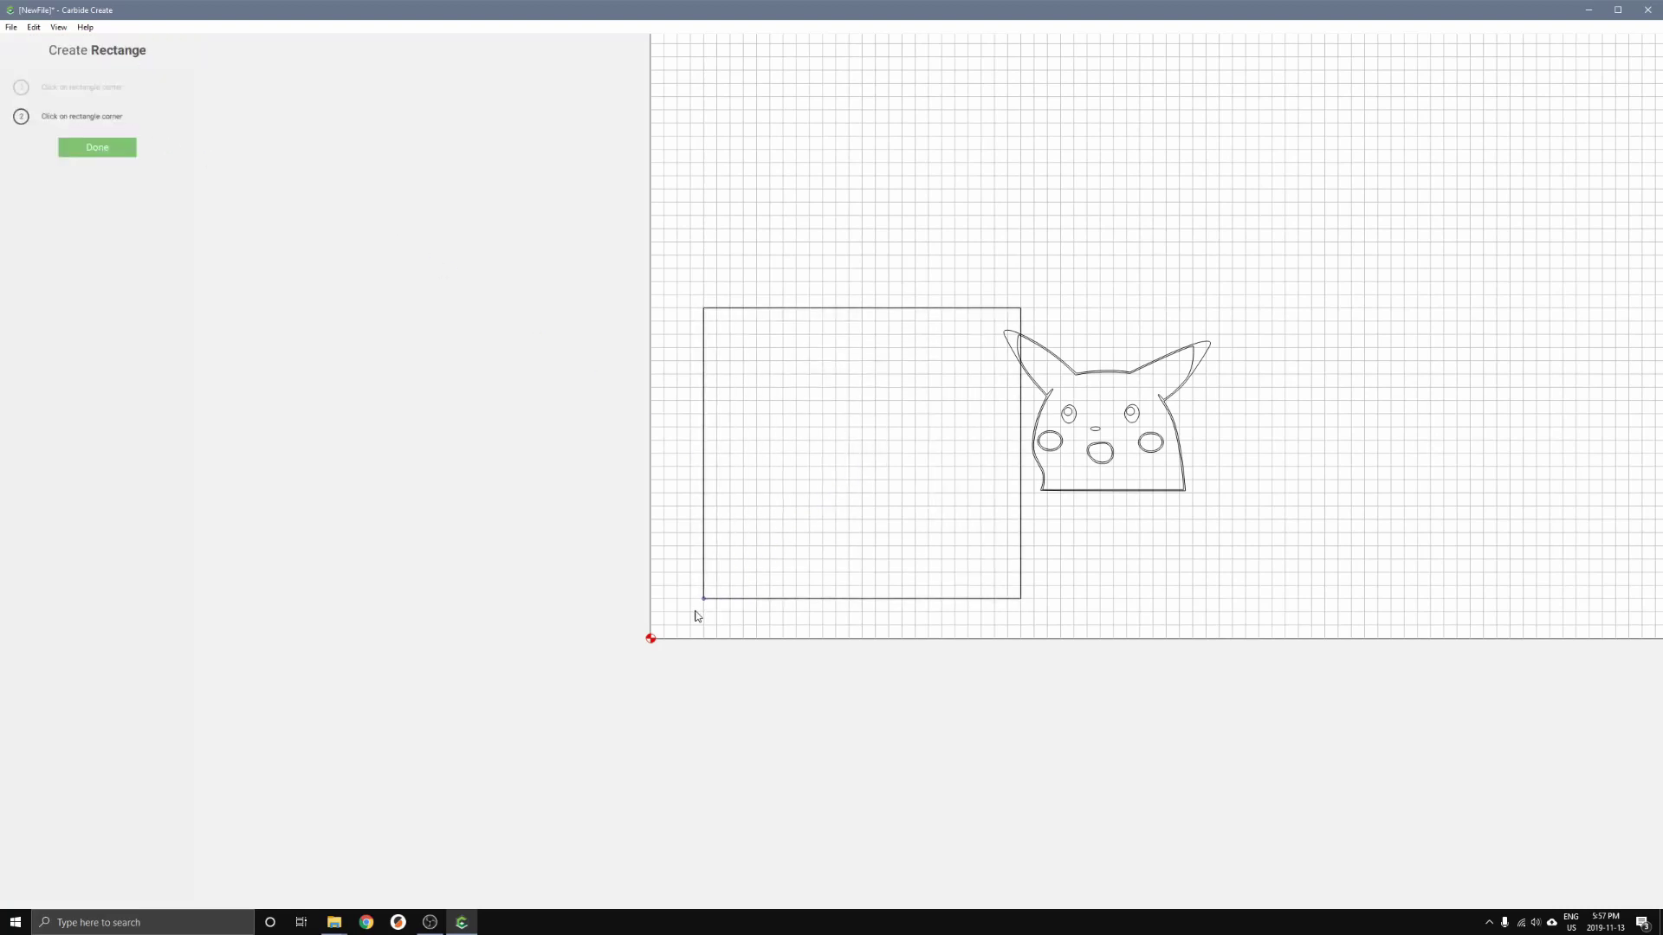
left_click(659, 639)
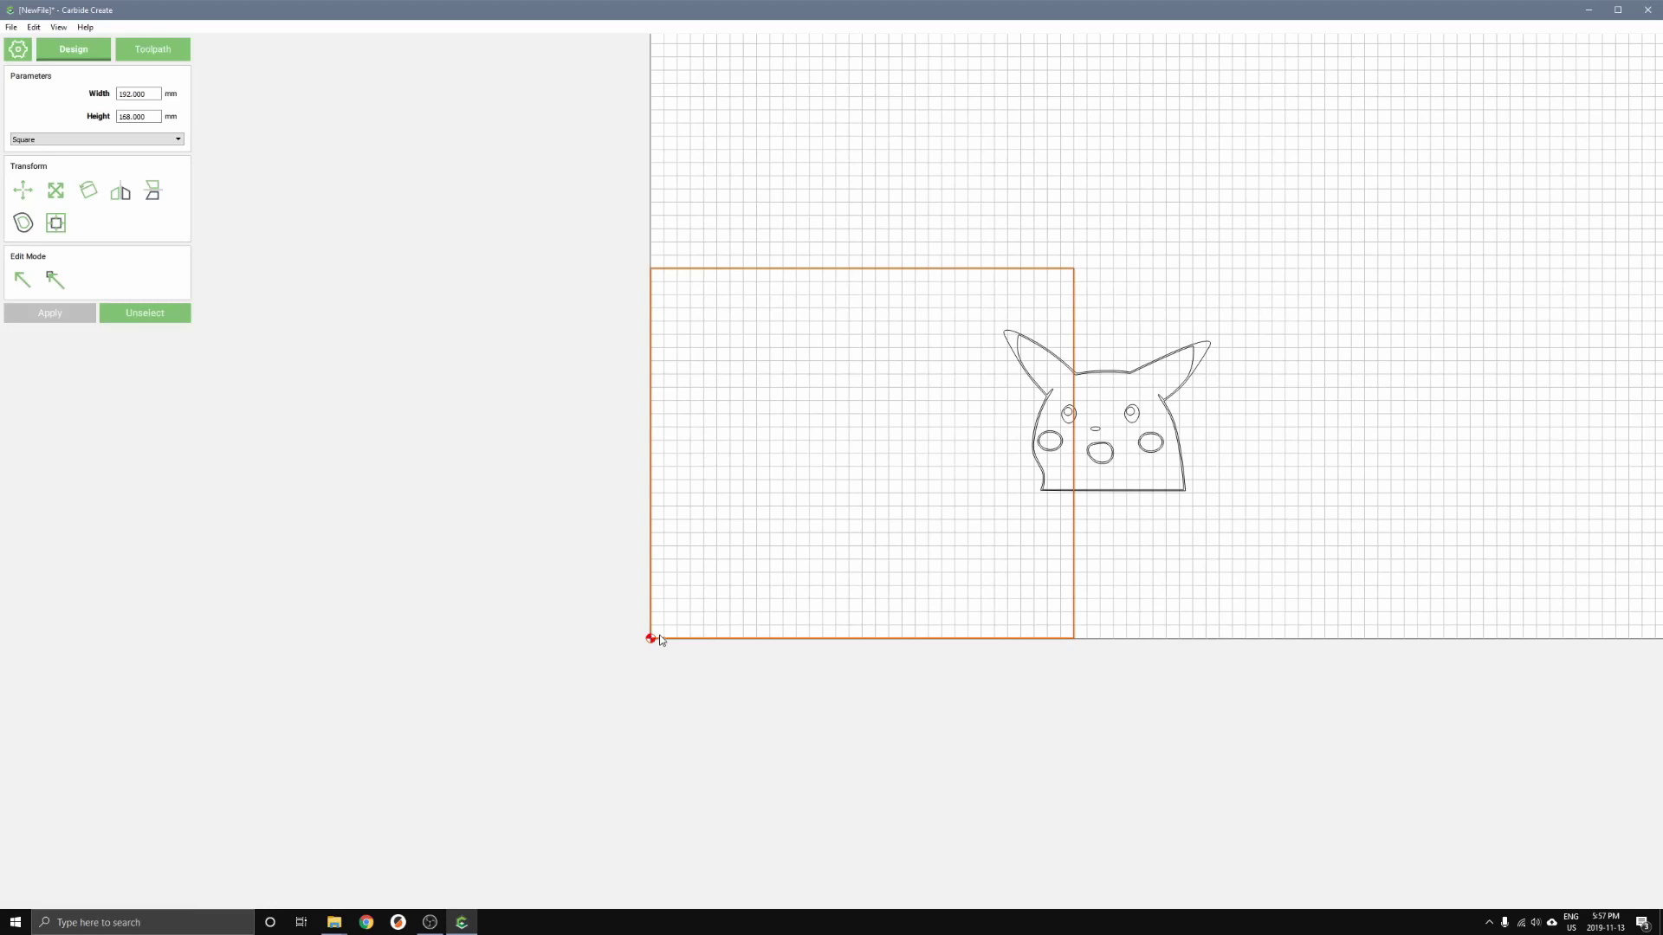
Step: Resize the rectangle to 197 mm wide and 179 mm high, and realign its lower-left corner with the origin
double_click(146, 99)
type("197")
key("Tab")
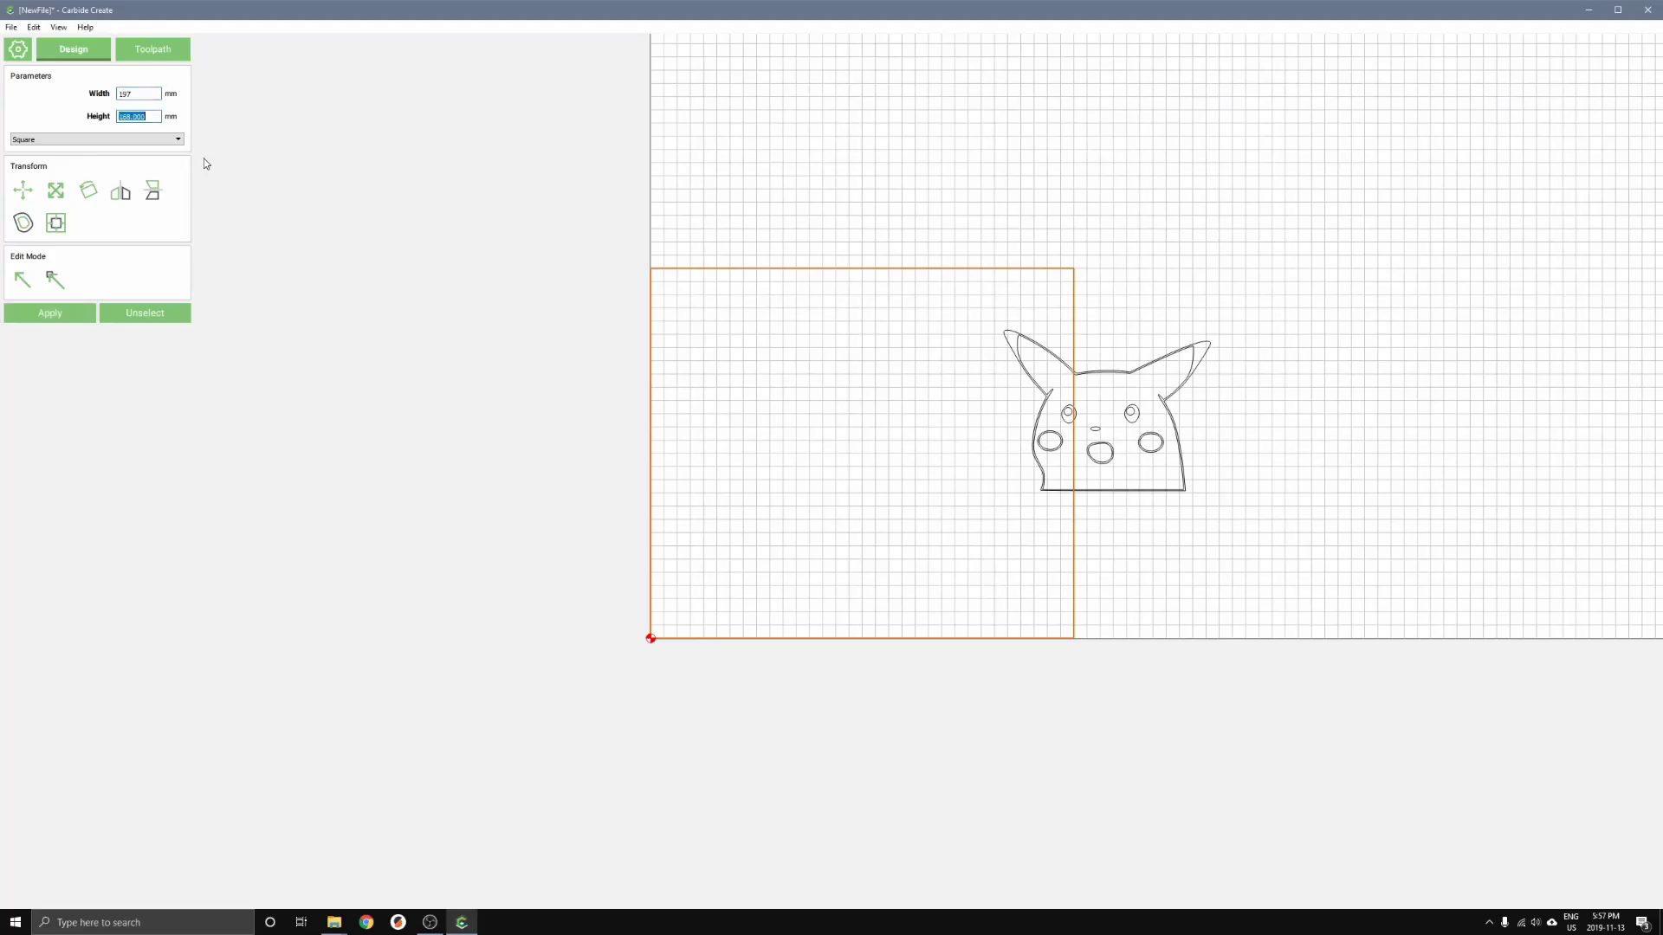
type("179")
left_click(50, 317)
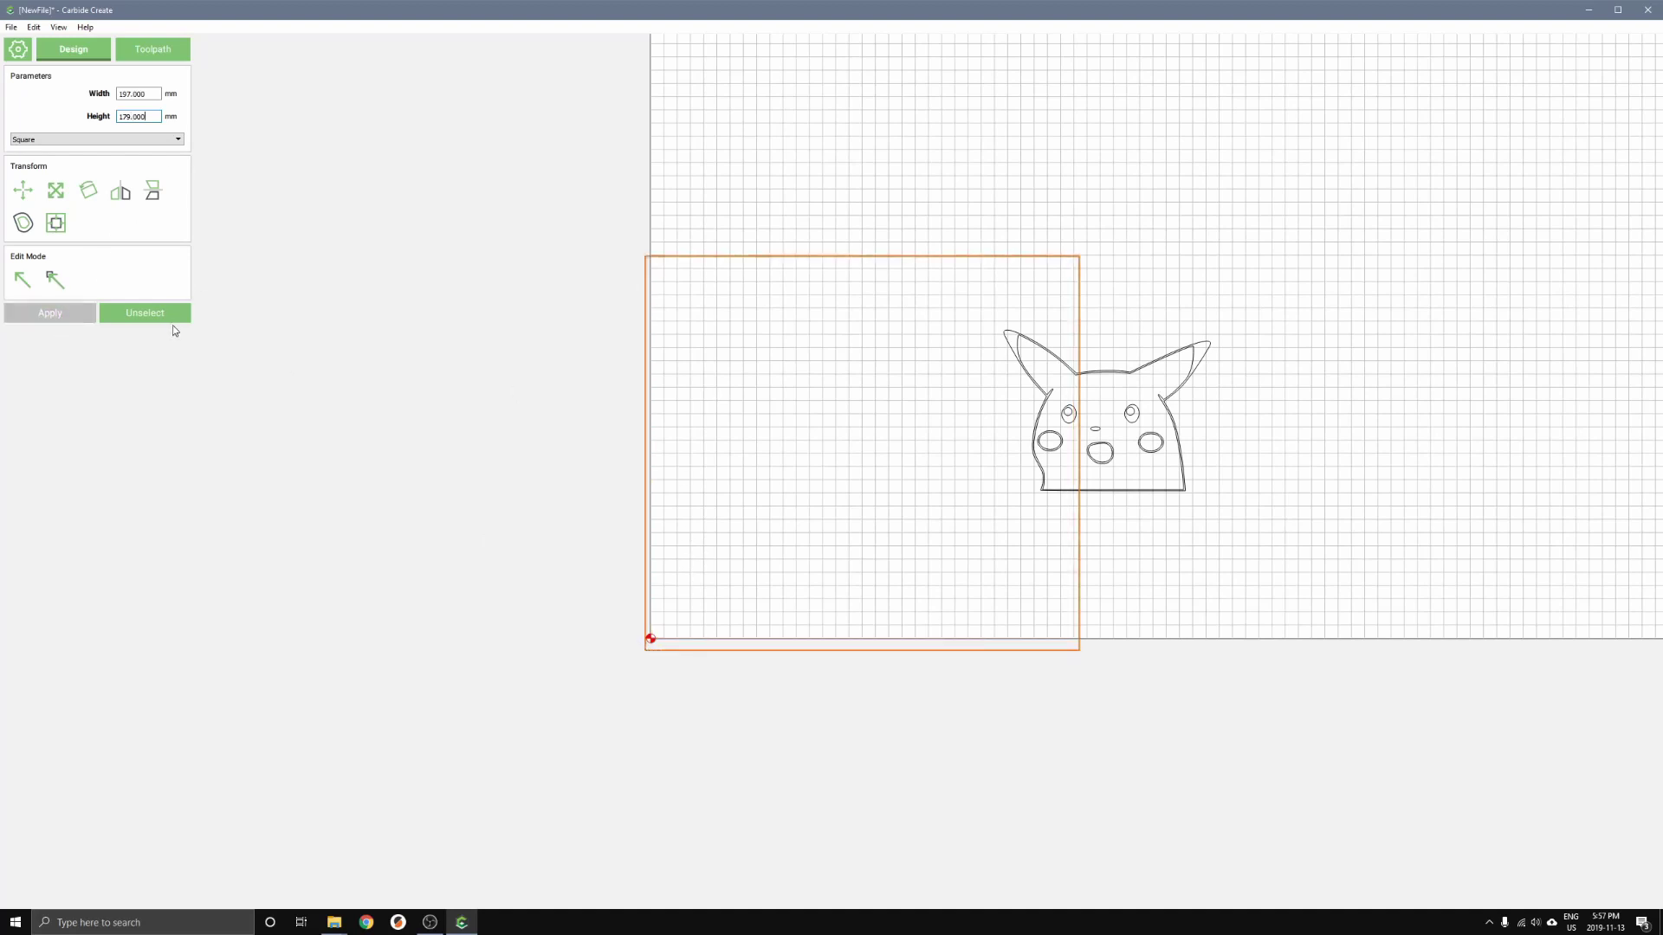
left_click_drag(647, 658, 651, 648)
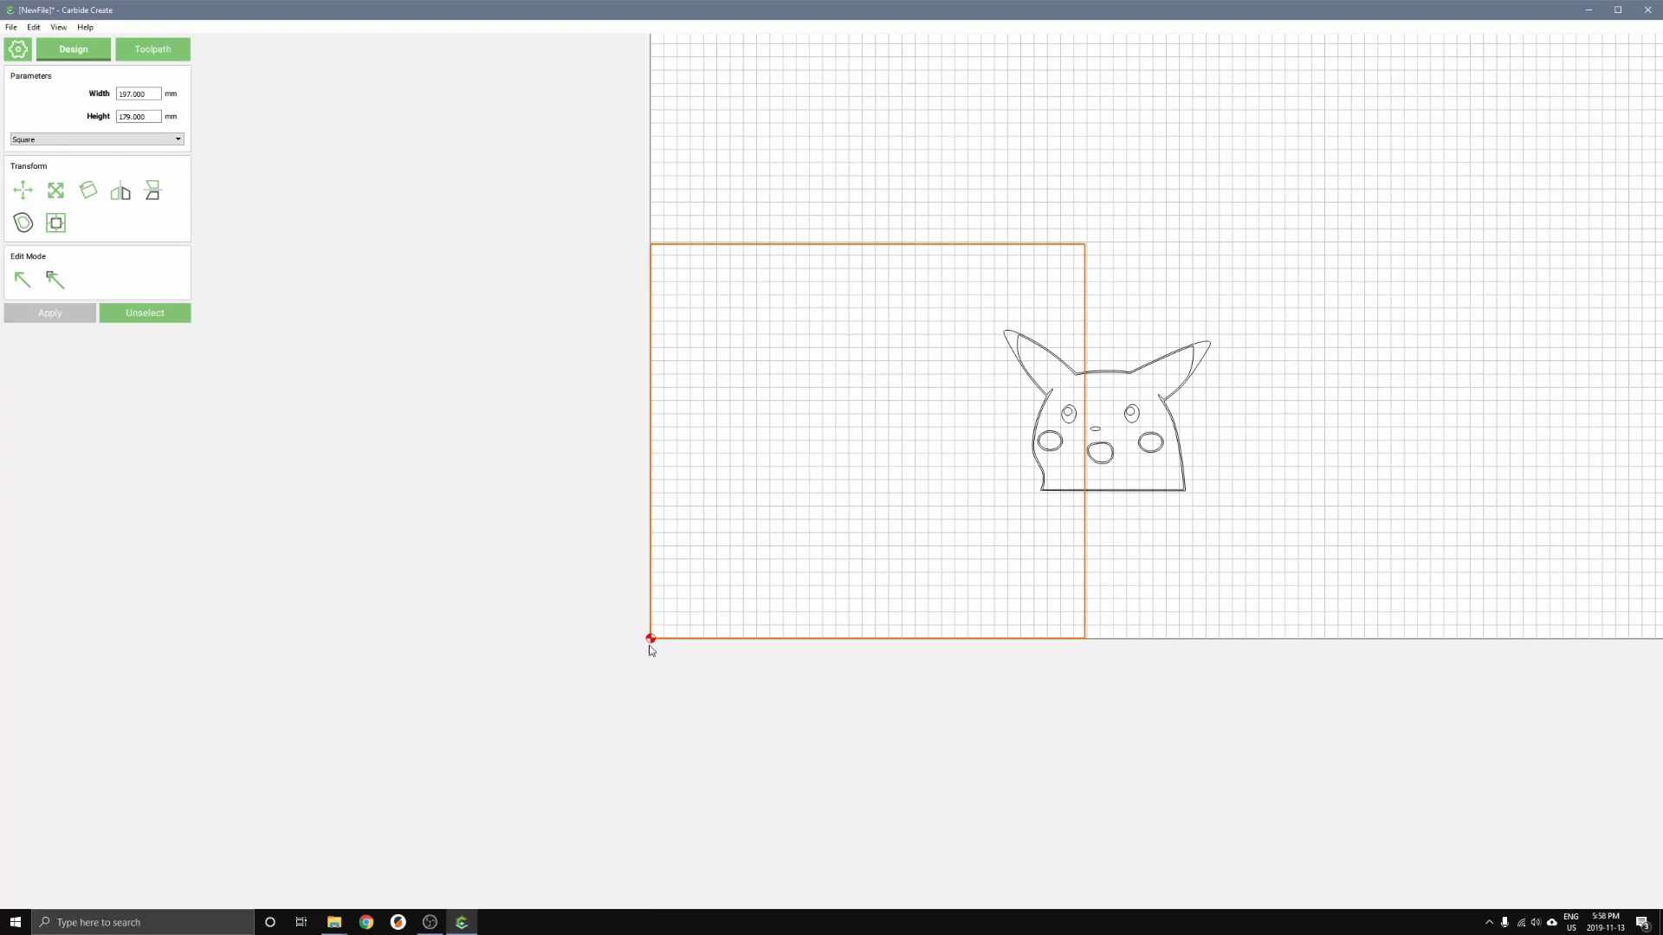
Step: Shift the rectangle off the Pikachu, select all the Pikachu outlines and move them farther from the rectangle
scroll(650, 641, "up", 1)
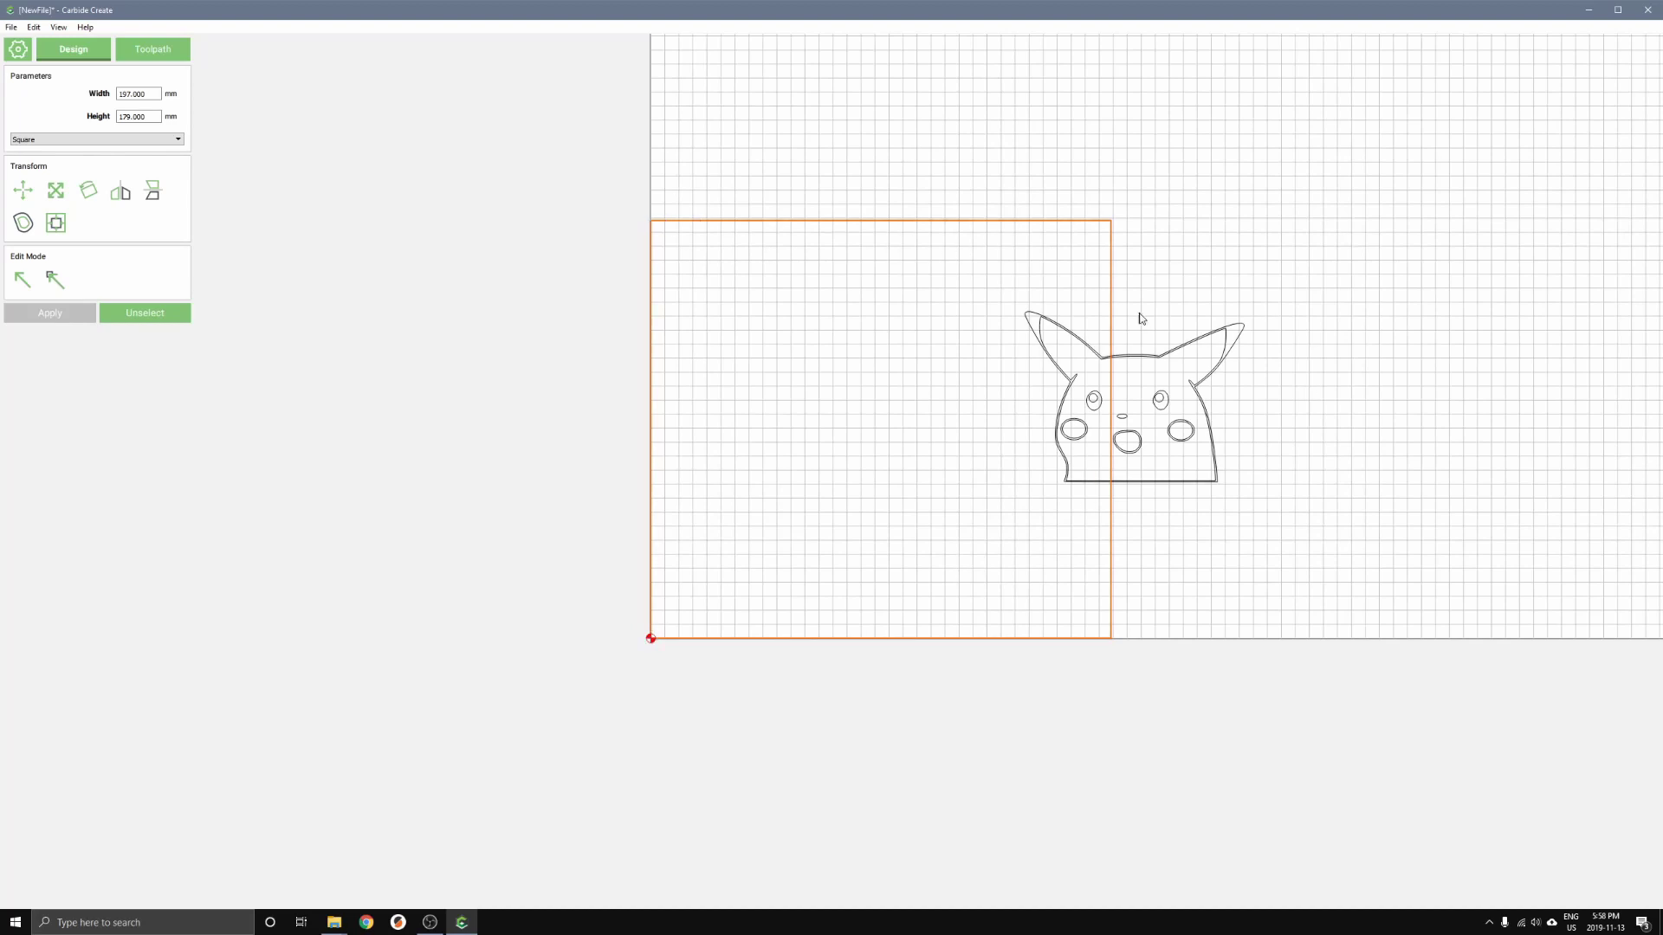
left_click_drag(1002, 298, 1248, 492)
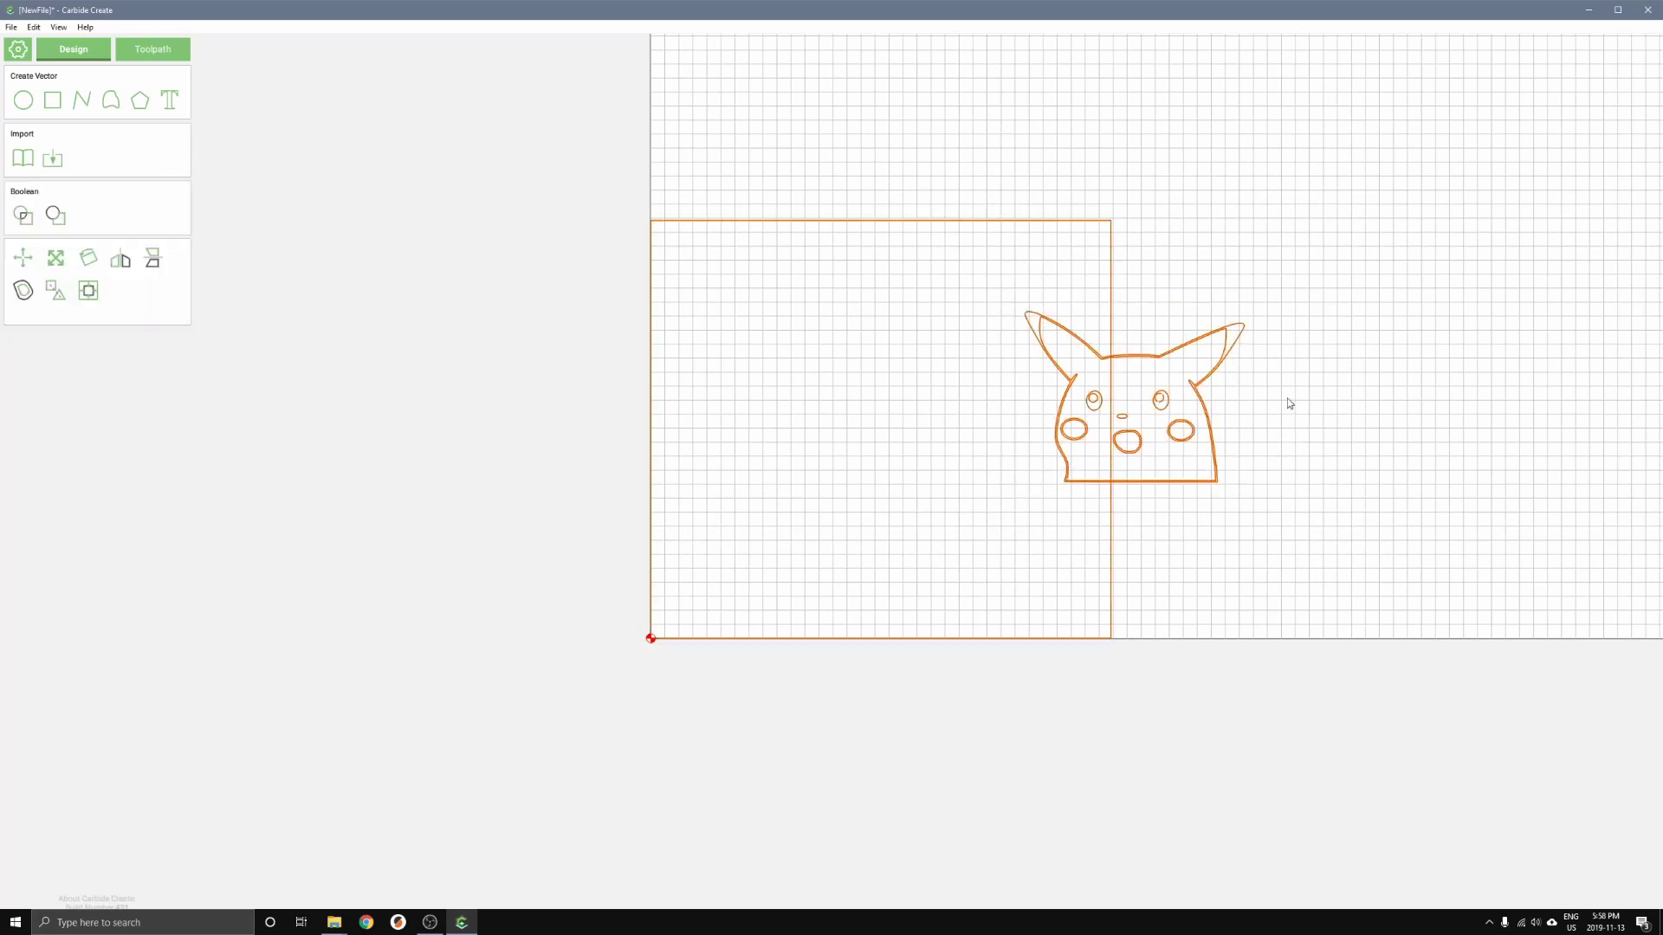
left_click(1322, 364)
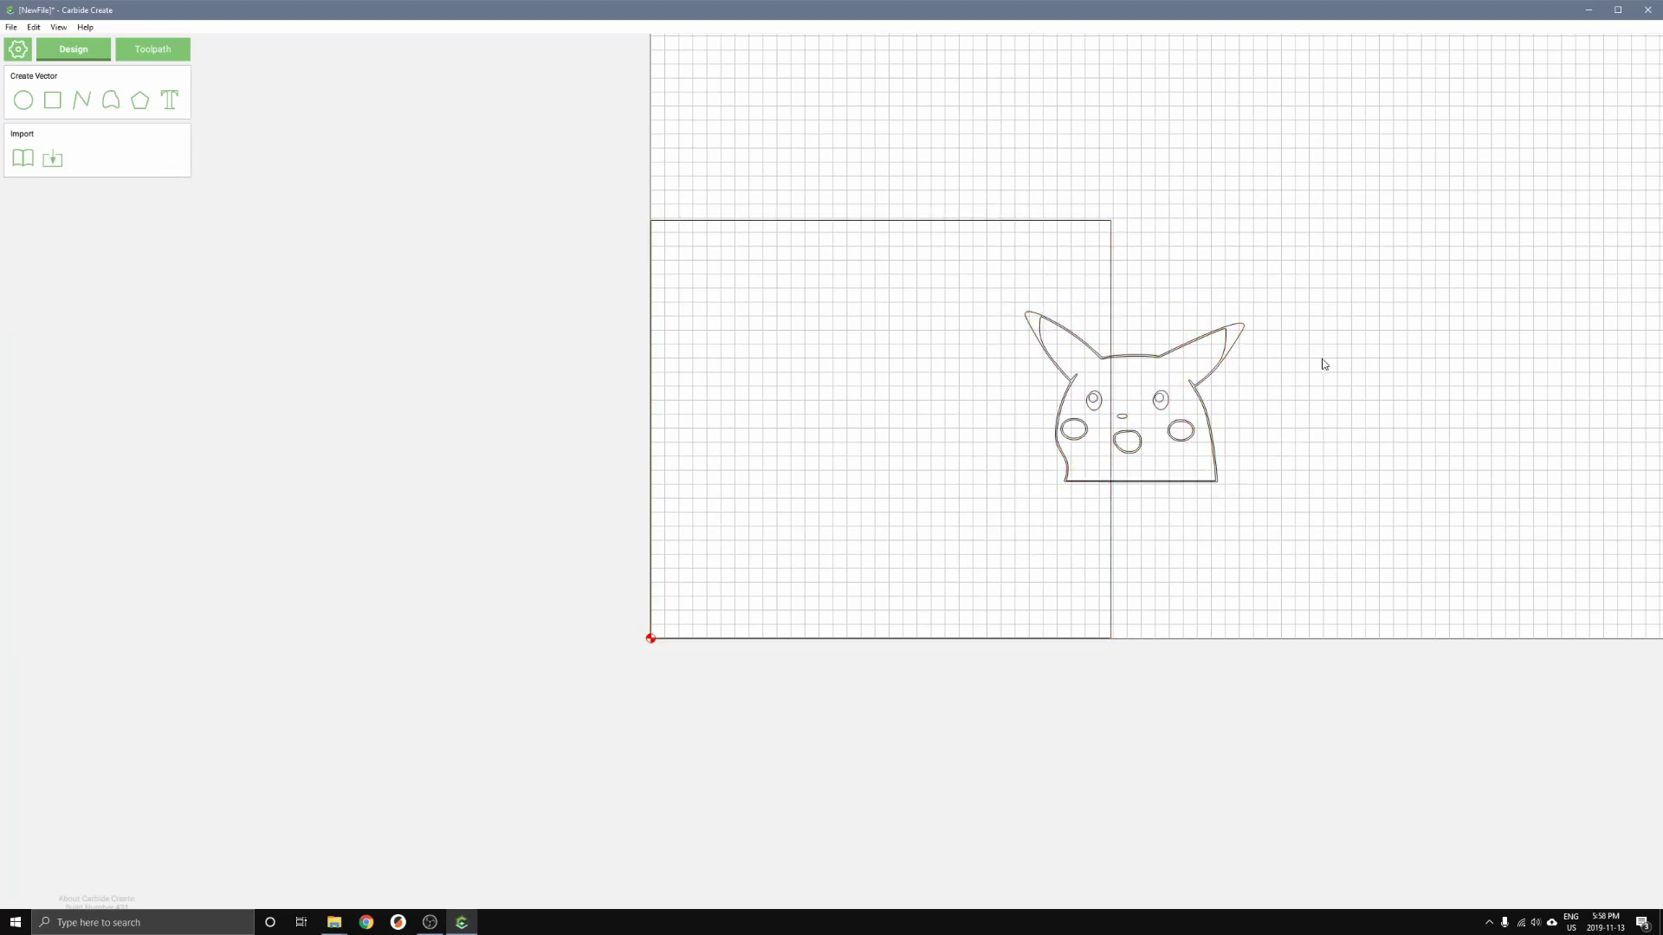
left_click(1112, 303)
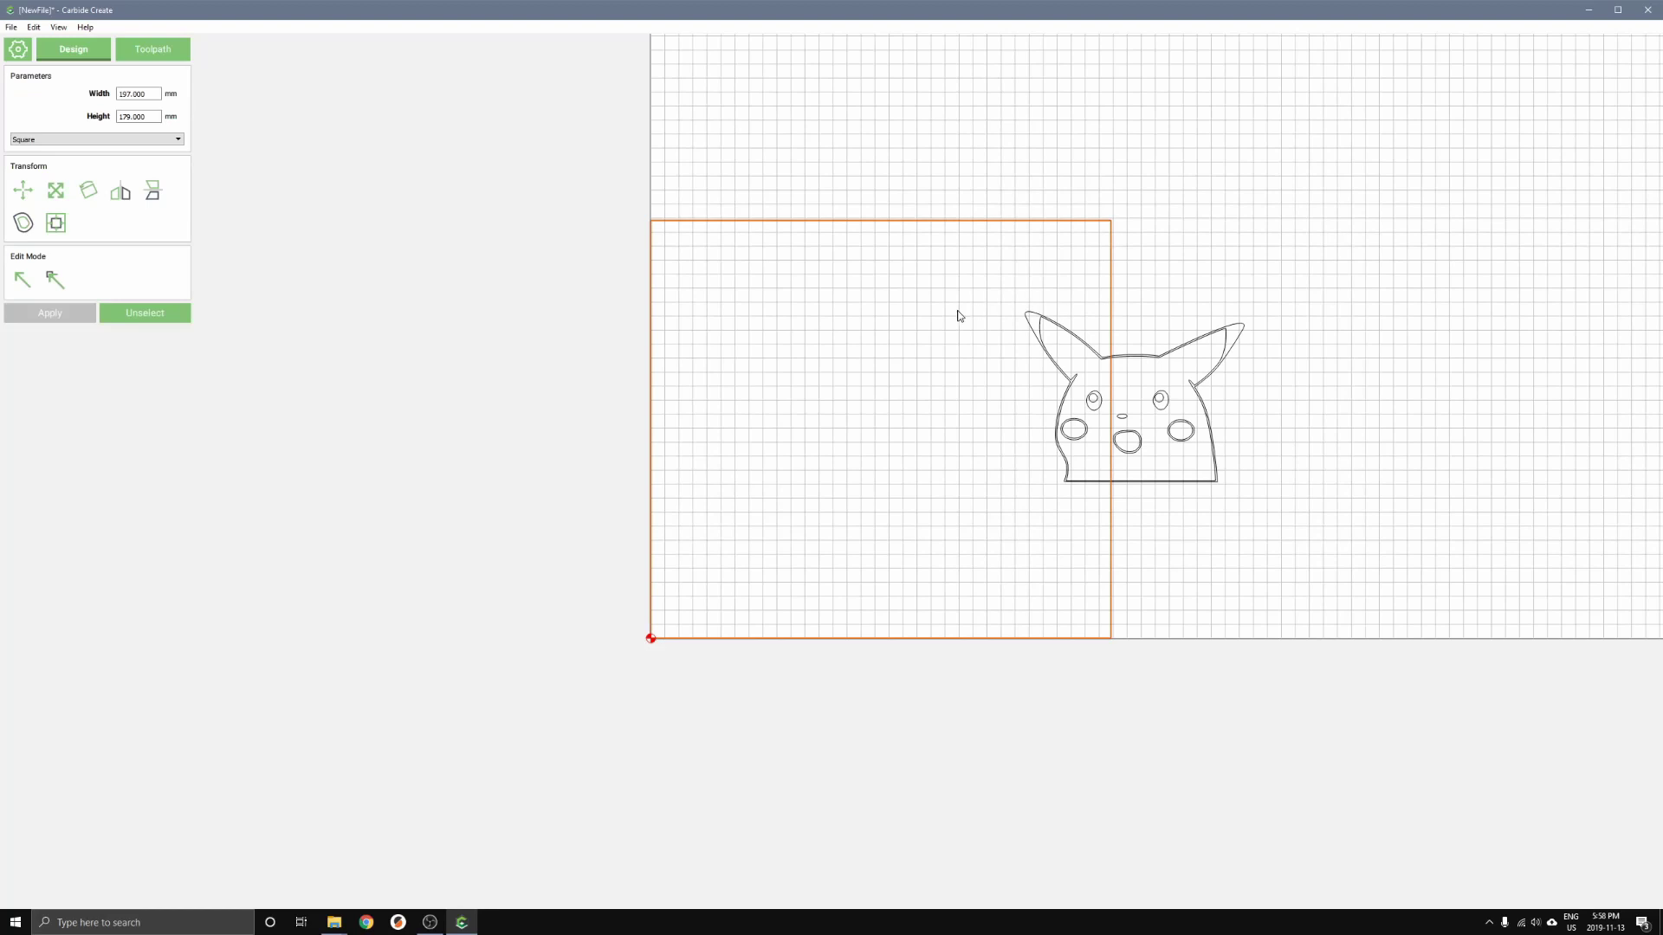
left_click_drag(1035, 225, 845, 226)
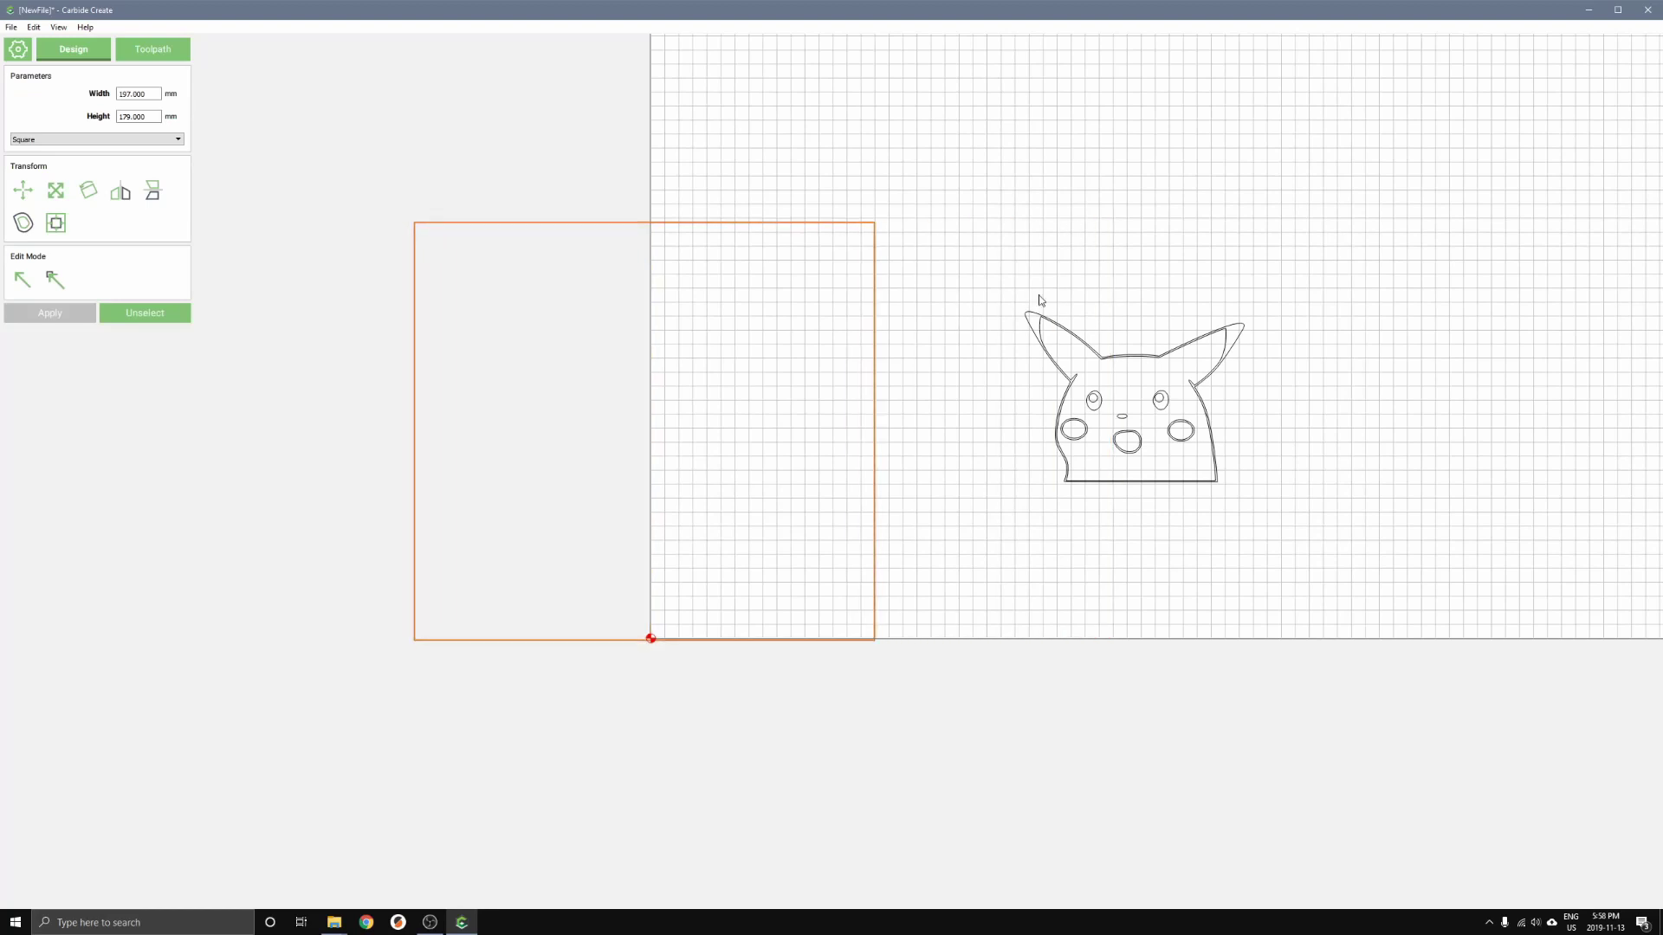
left_click(1170, 409)
left_click(1004, 286)
left_click_drag(1017, 304, 1309, 563)
left_click_drag(1127, 485, 1465, 474)
Step: Return the rectangle's lower-left corner to the origin and move all the Pikachu outlines inside its lower half
left_click_drag(998, 182, 652, 641)
left_click_drag(1353, 274, 1594, 509)
left_click_drag(1478, 472, 887, 567)
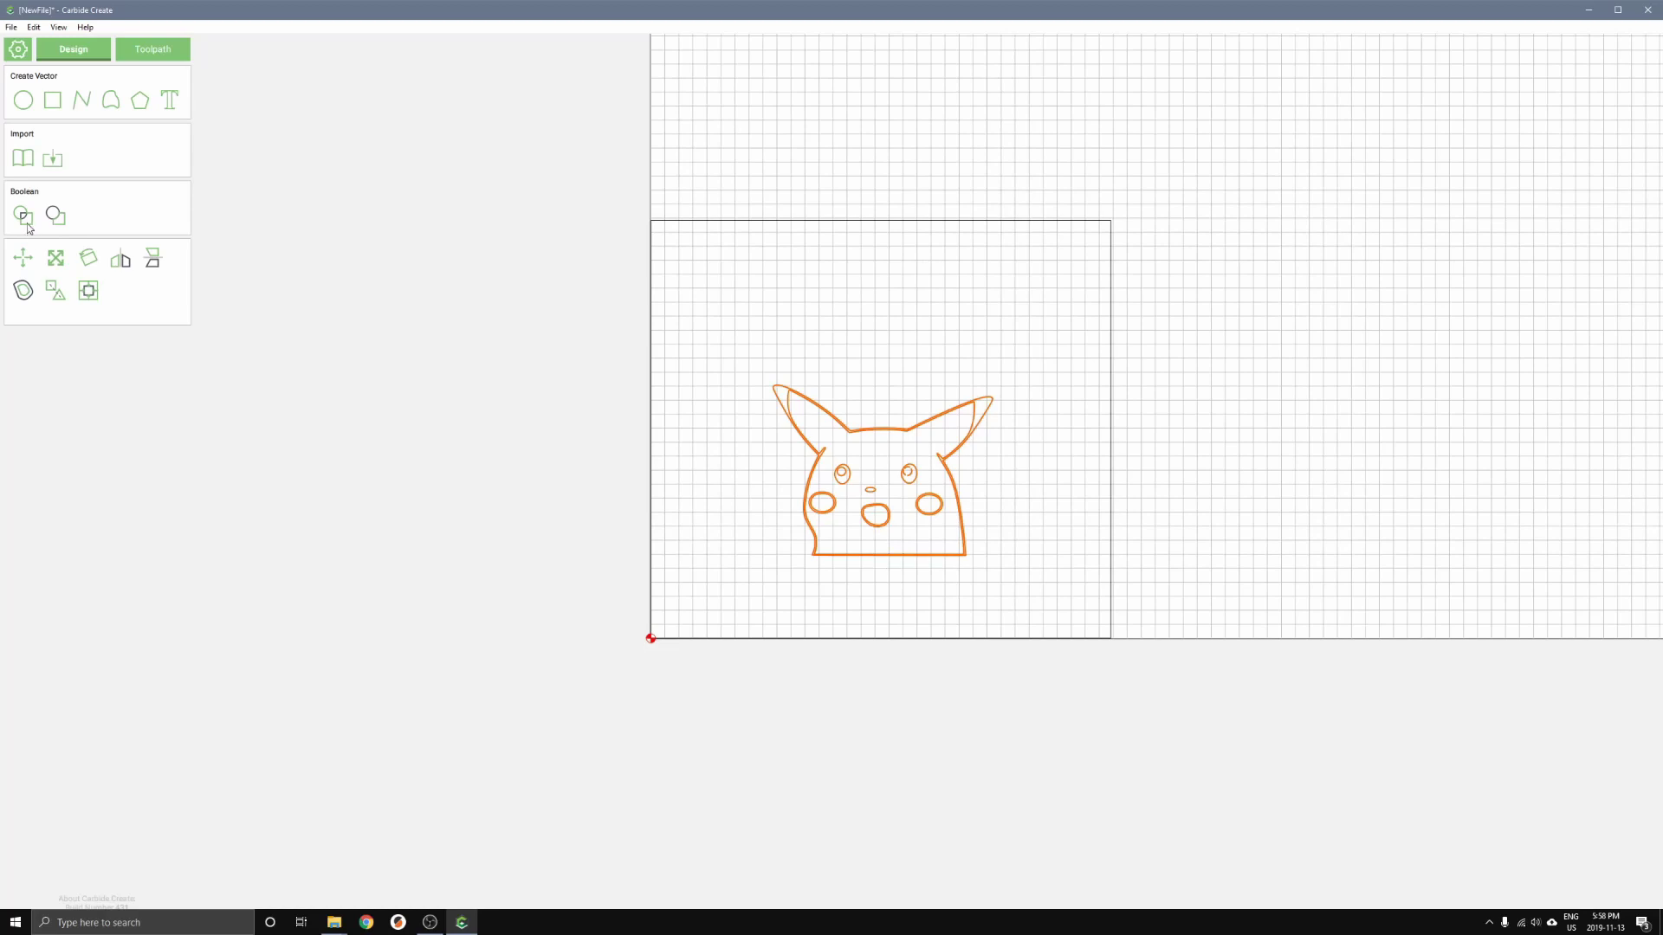
Step: Scale the Pikachu up proportionally to about 109 by 85 mm and shift it down within the rectangle
left_click(55, 259)
double_click(145, 187)
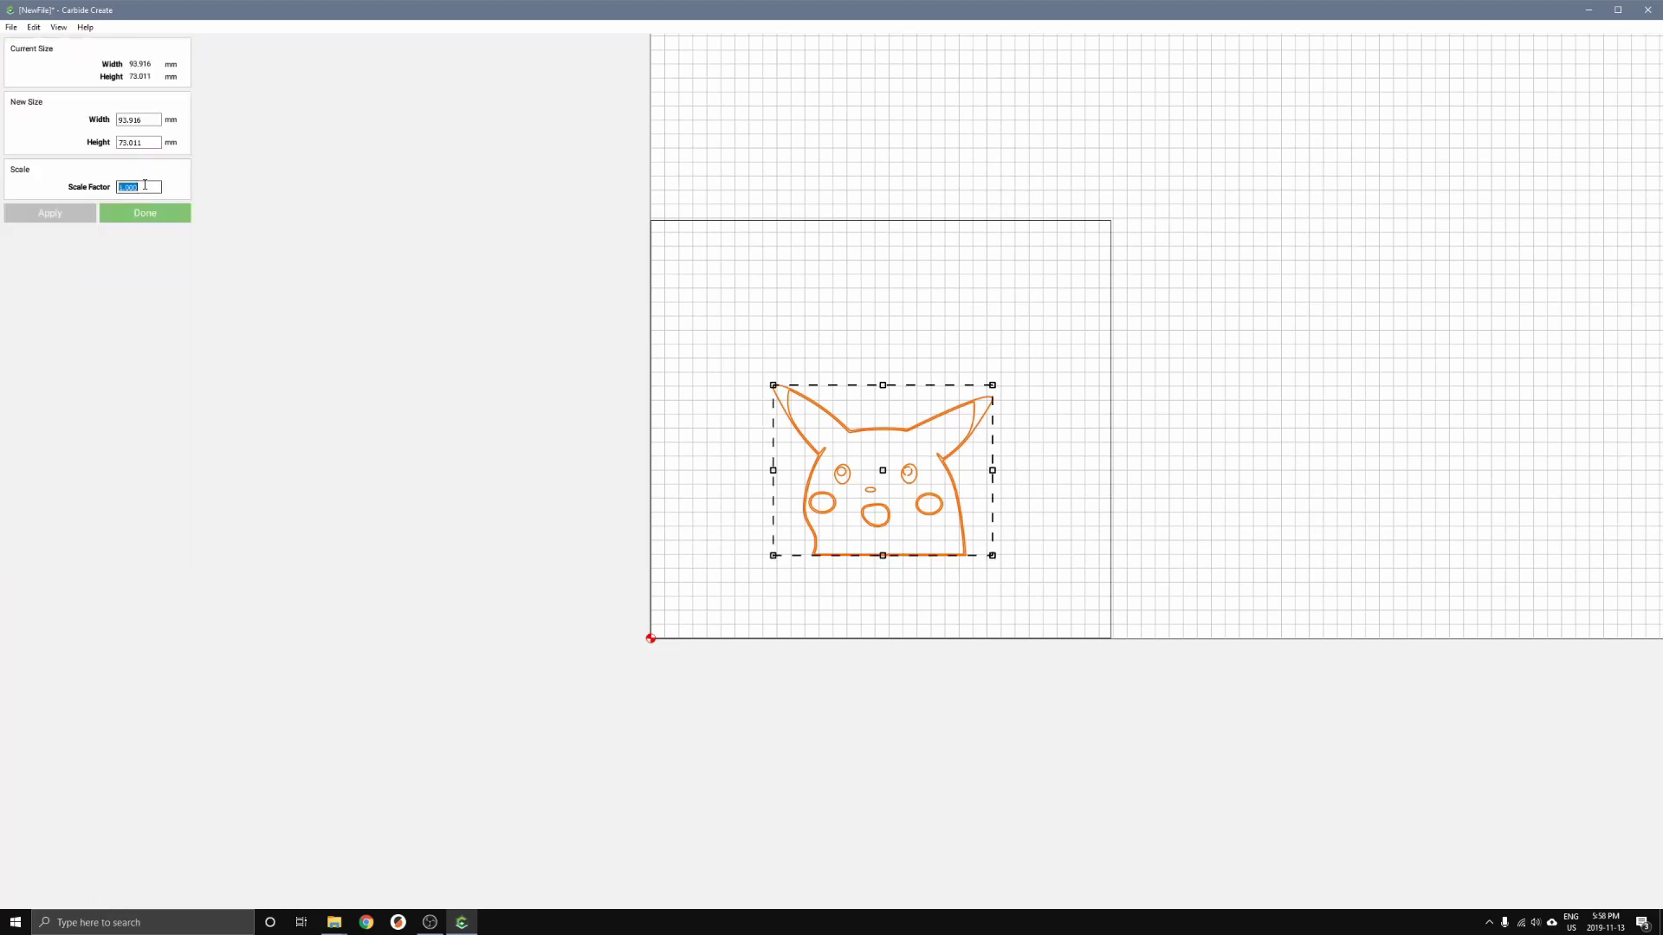
left_click(134, 187)
left_click_drag(992, 384, 1038, 358)
left_click_drag(895, 564, 871, 588)
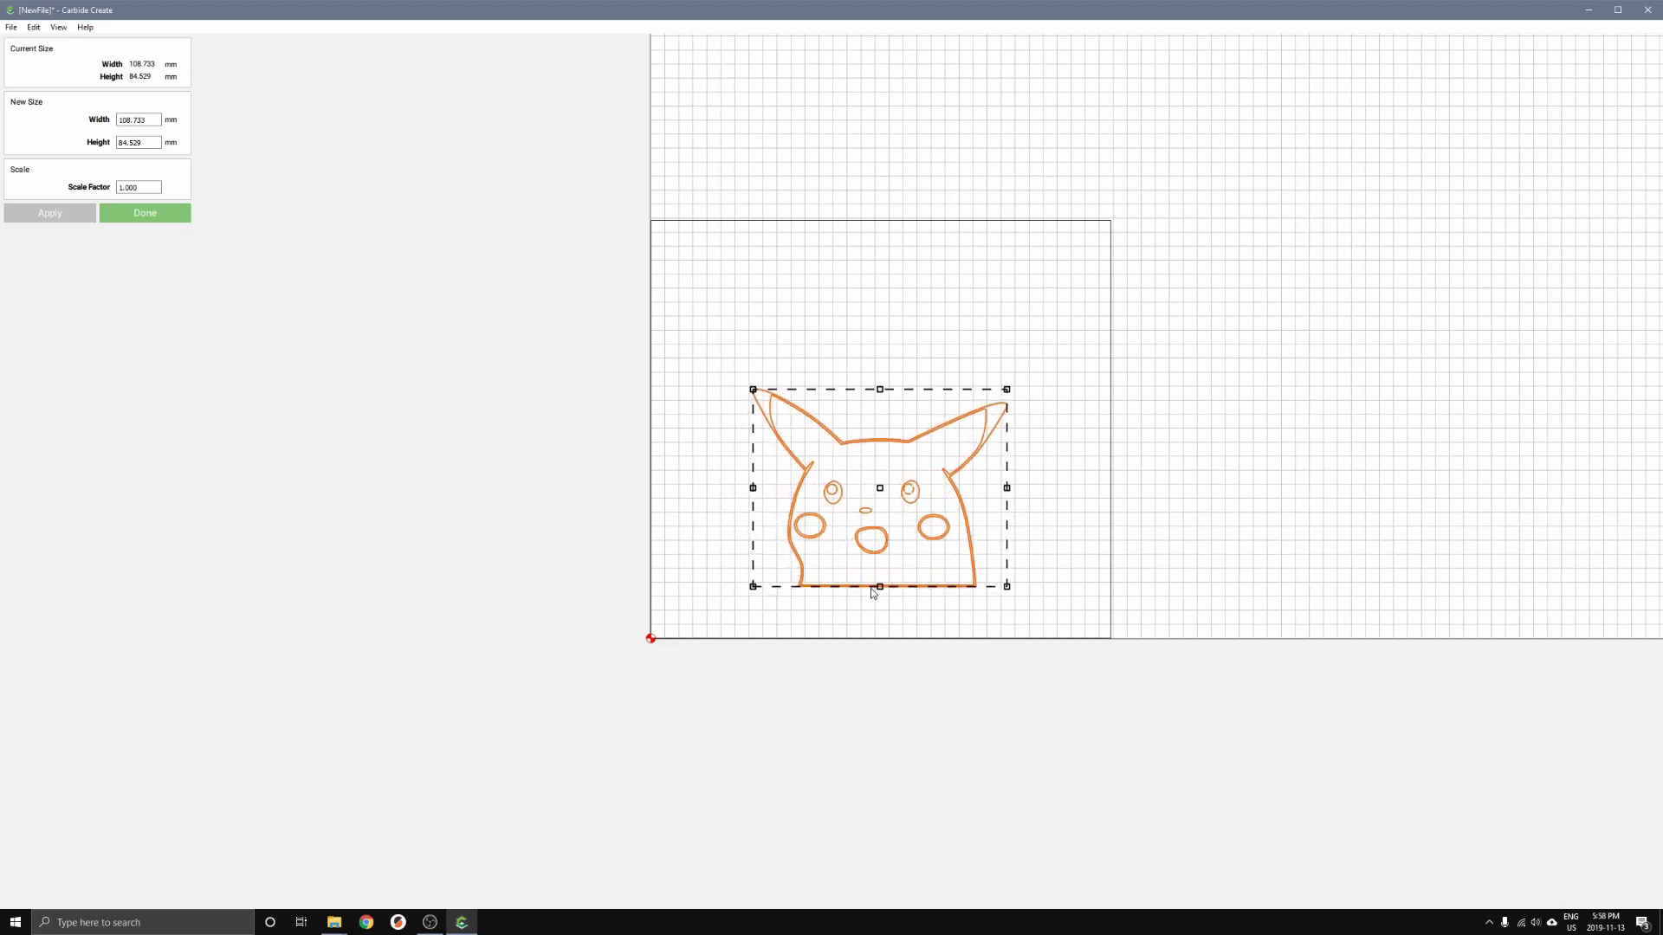
left_click(144, 214)
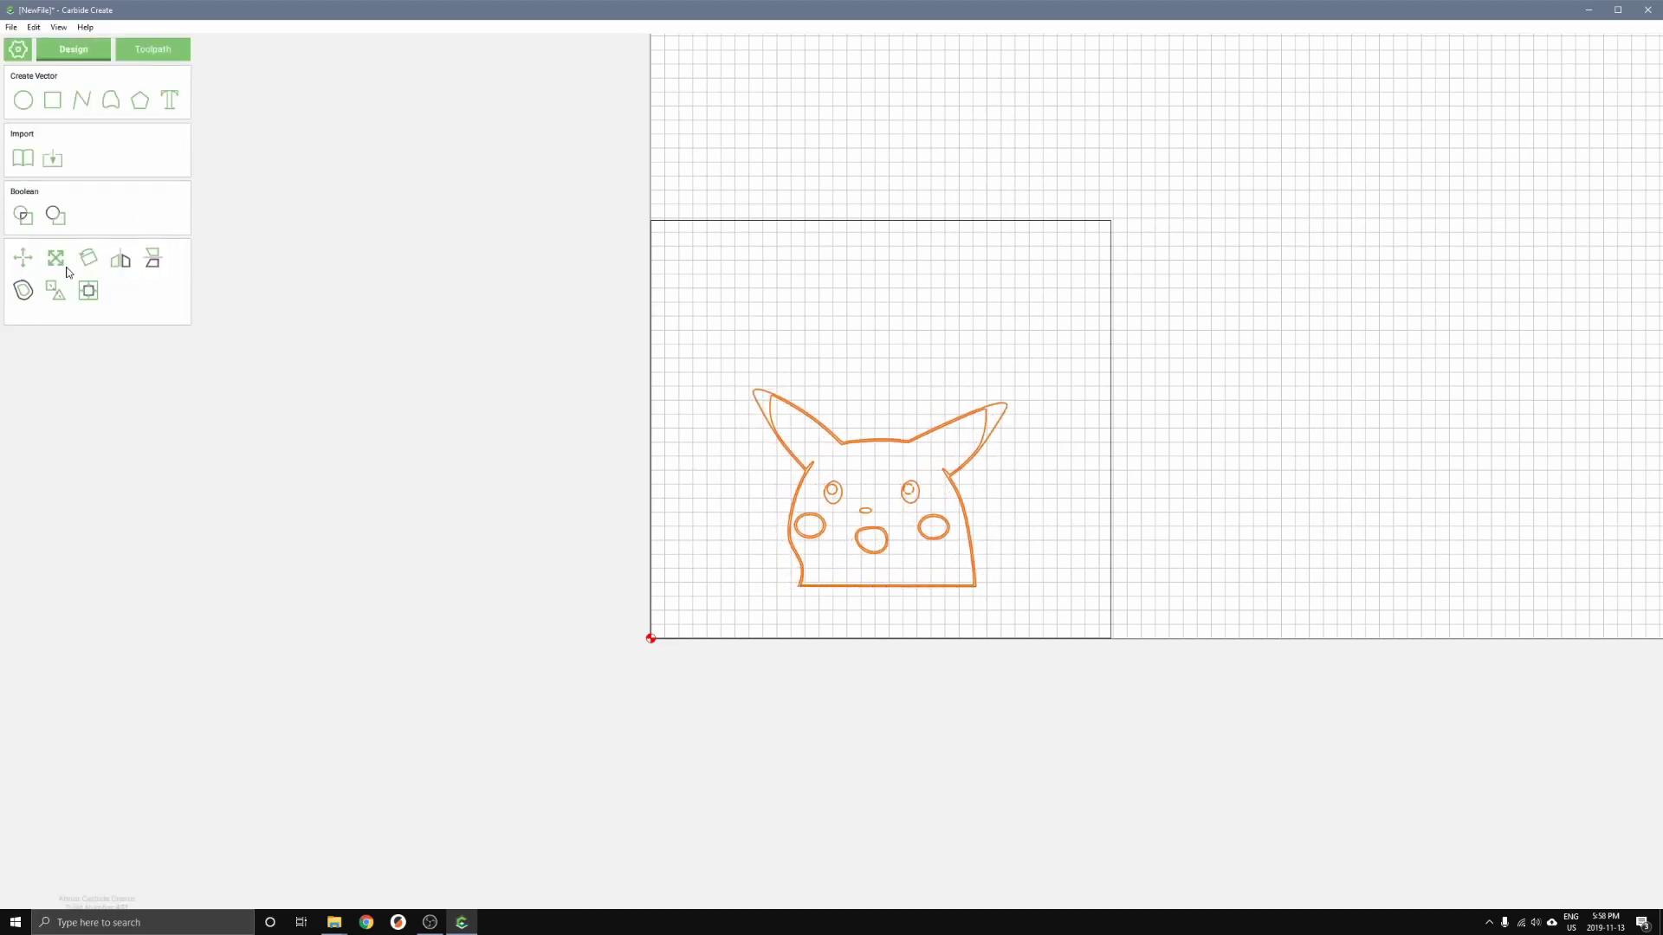
Step: Add the text "When you see a CNC" above the Pikachu, near the top of the rectangle
left_click(170, 106)
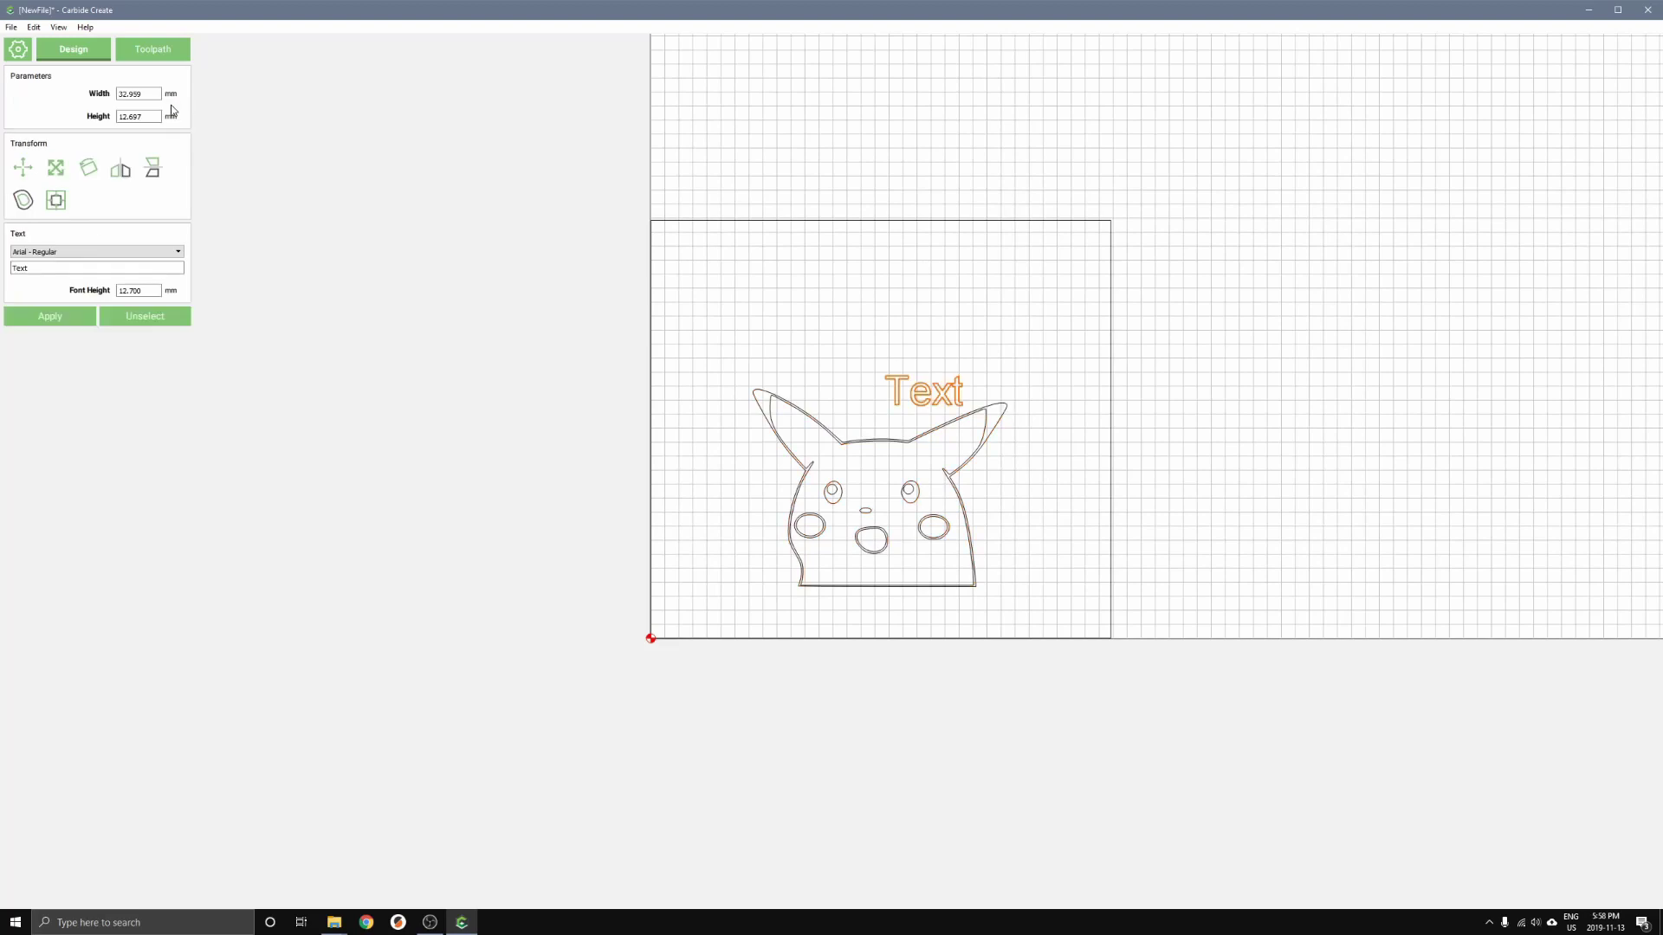
left_click_drag(909, 372, 754, 267)
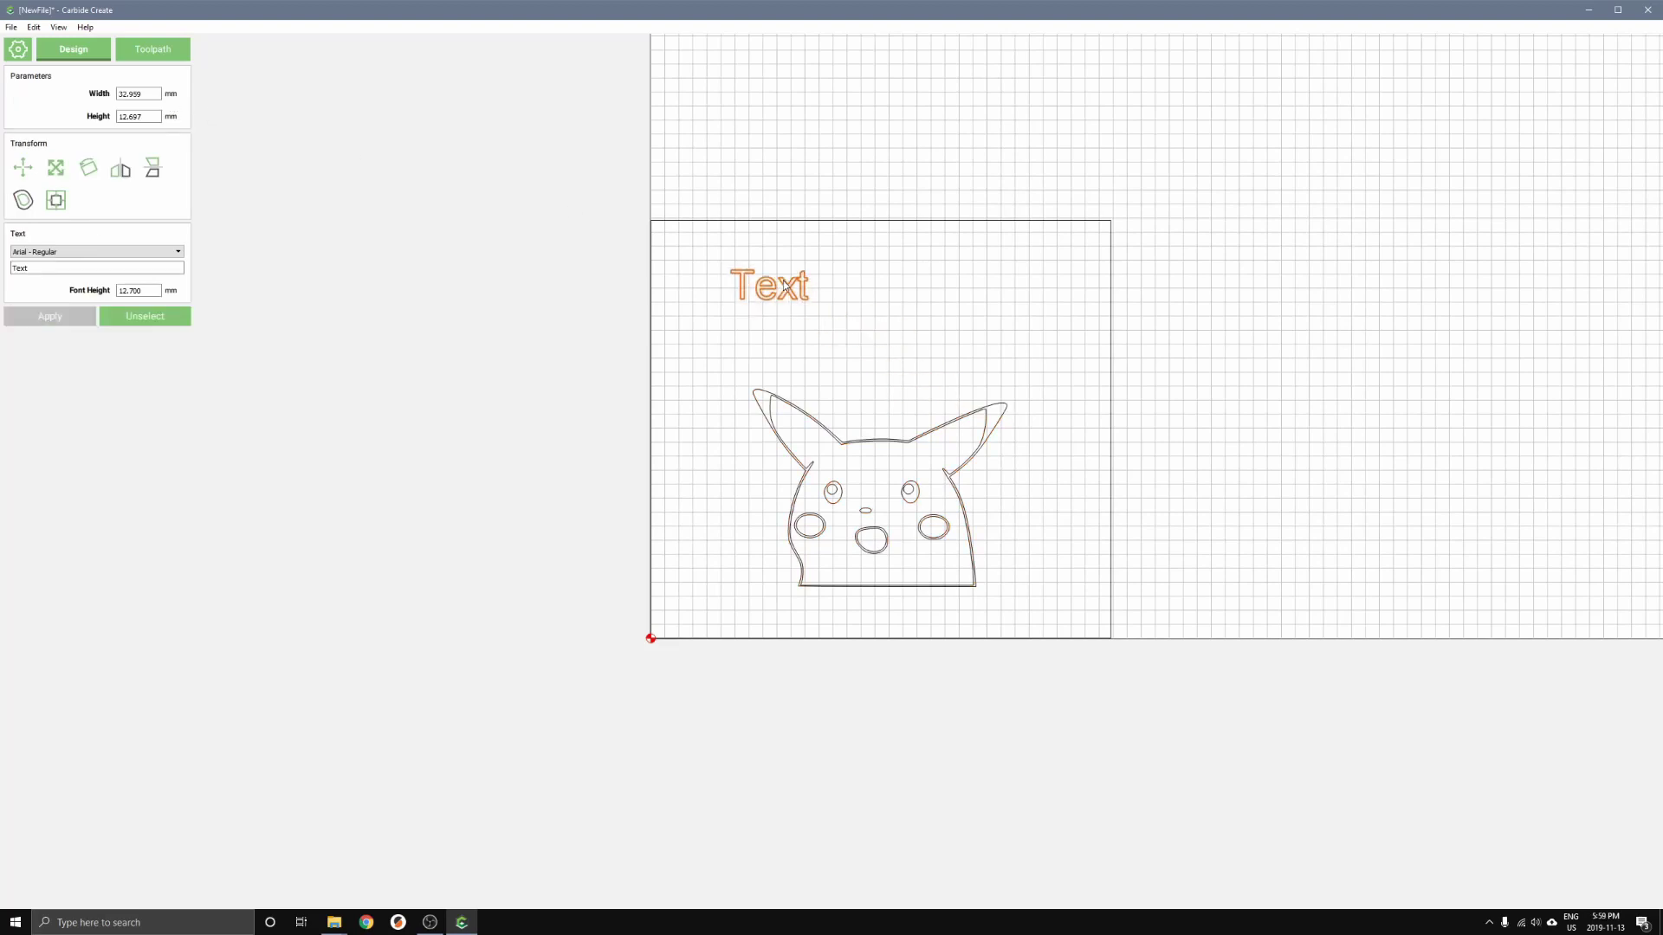
double_click(104, 271)
type("When ")
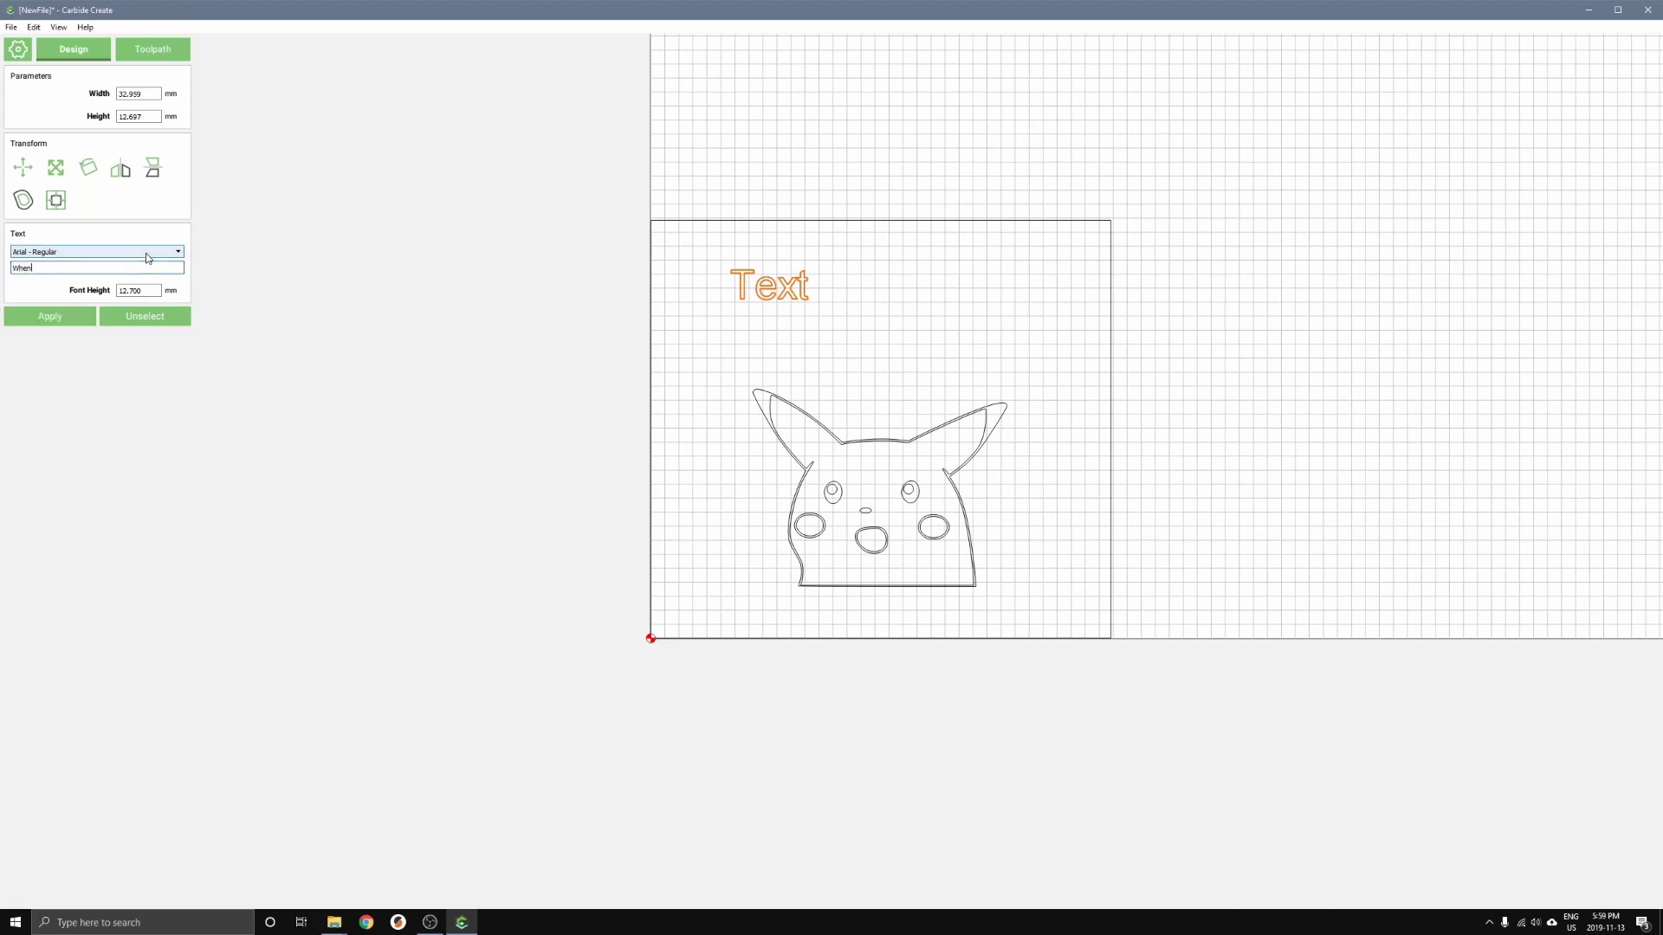
type("you see a CNC")
key("Return")
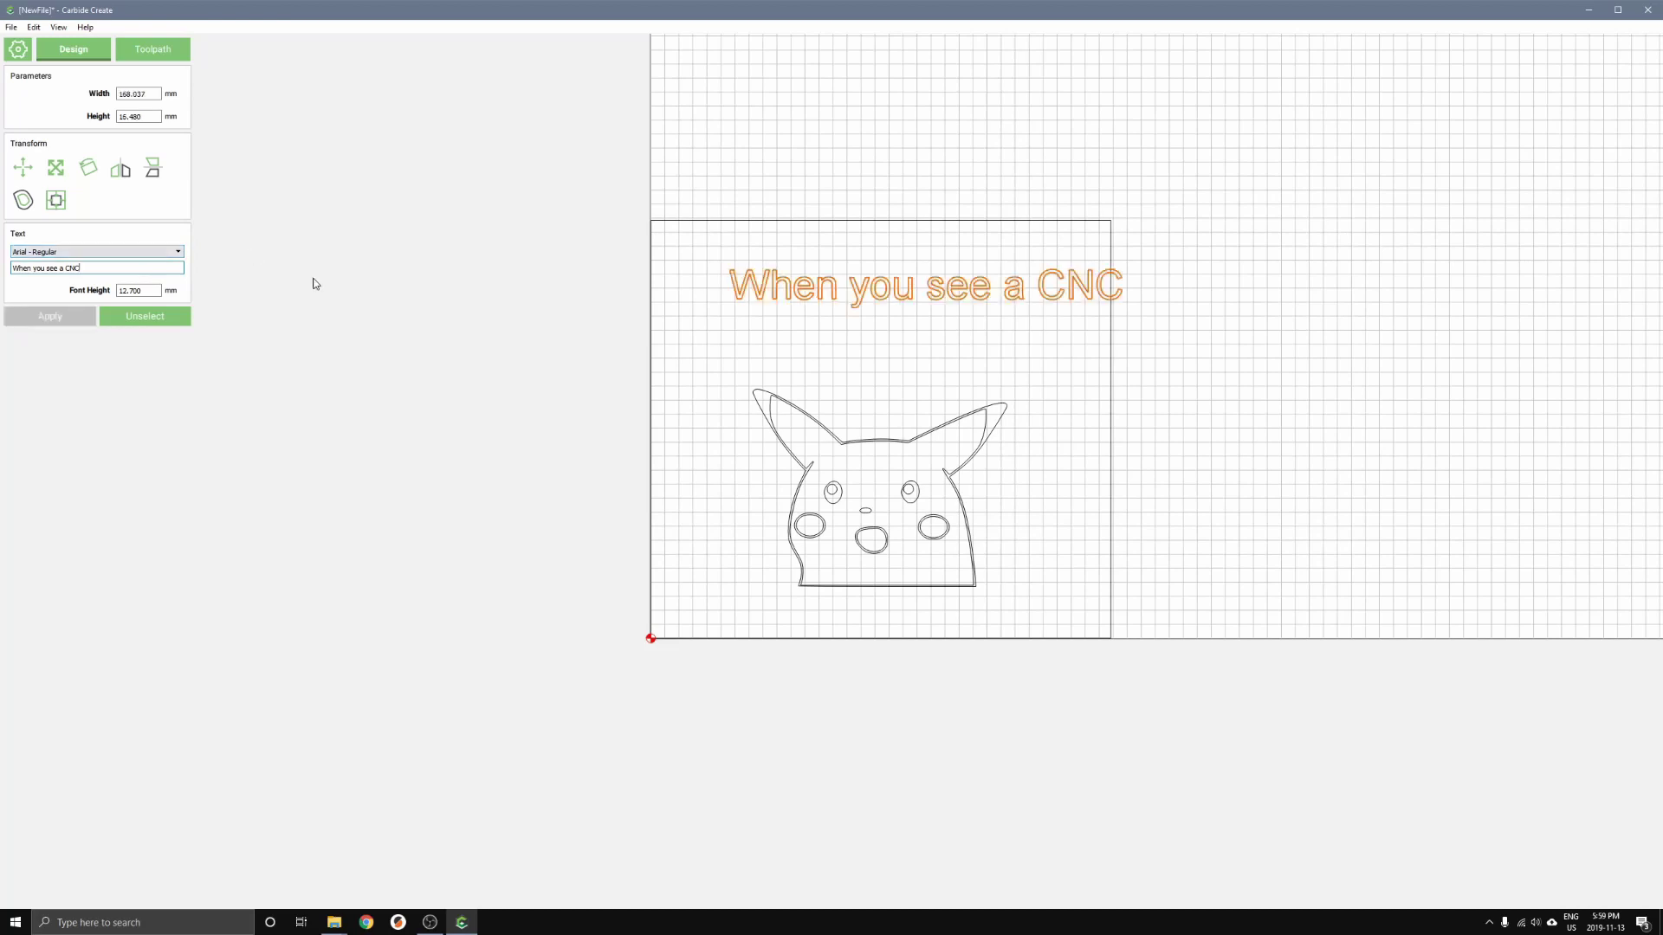
Step: Centre the text line across the rectangle and place a duplicate of it directly beneath
left_click_drag(787, 299, 860, 332)
left_click(503, 310)
left_click(814, 283)
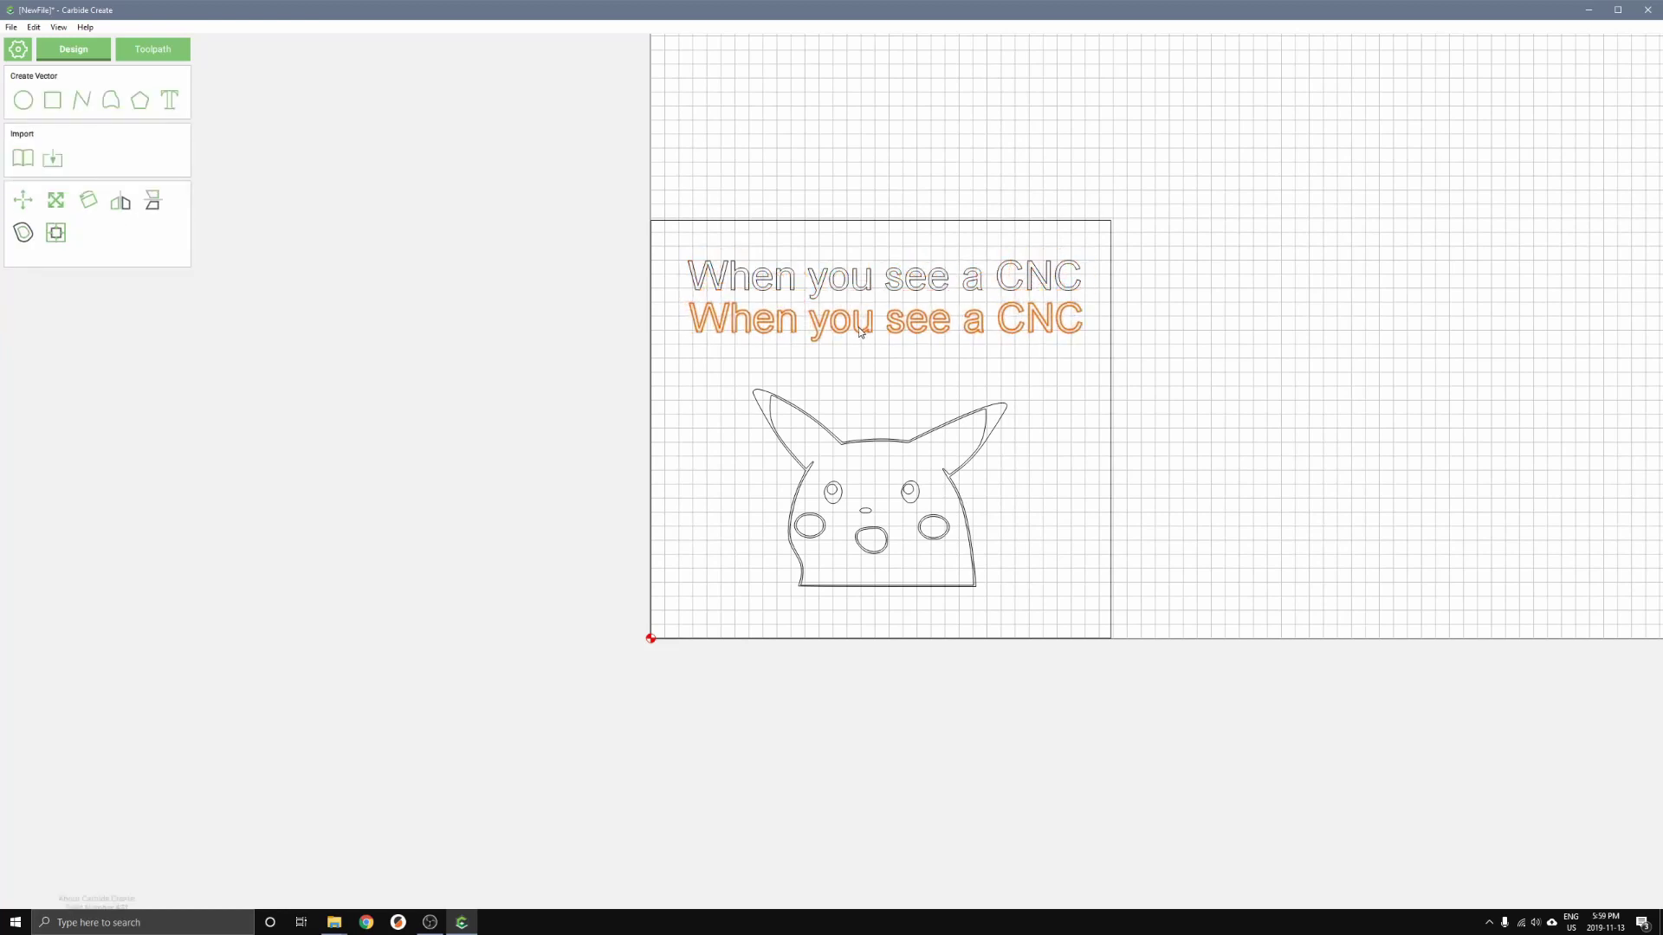
Step: Change the duplicated lower text line to read "for the first time"
left_click(754, 323)
triple_click(165, 266)
type("For the ")
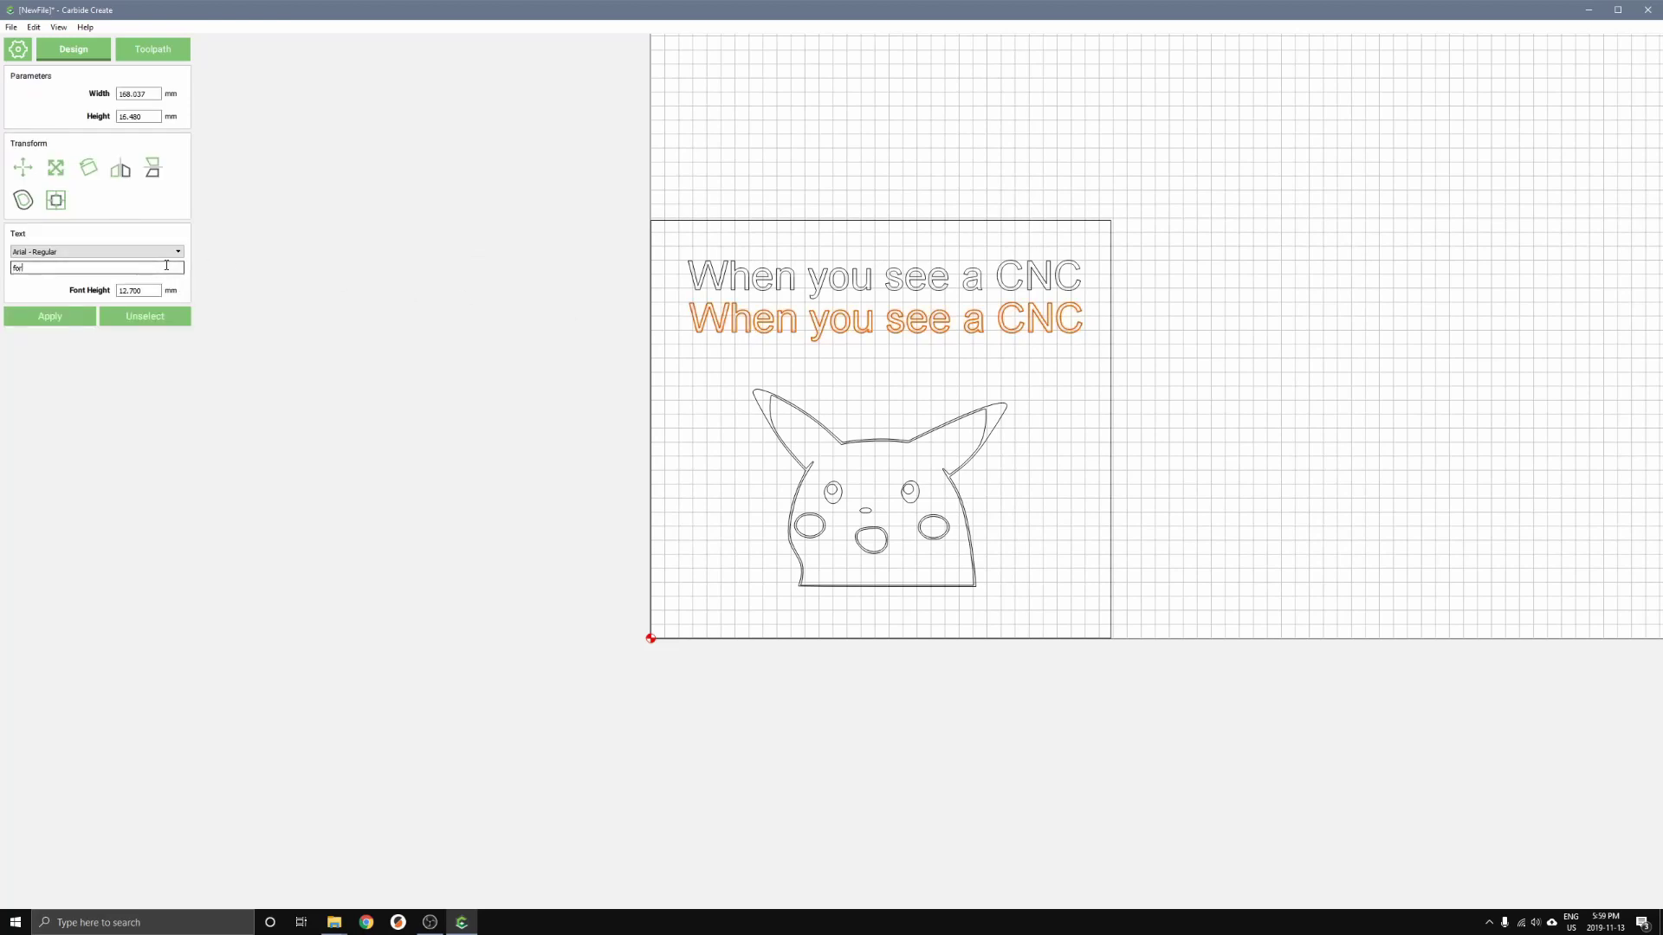
type("first time")
key("Return")
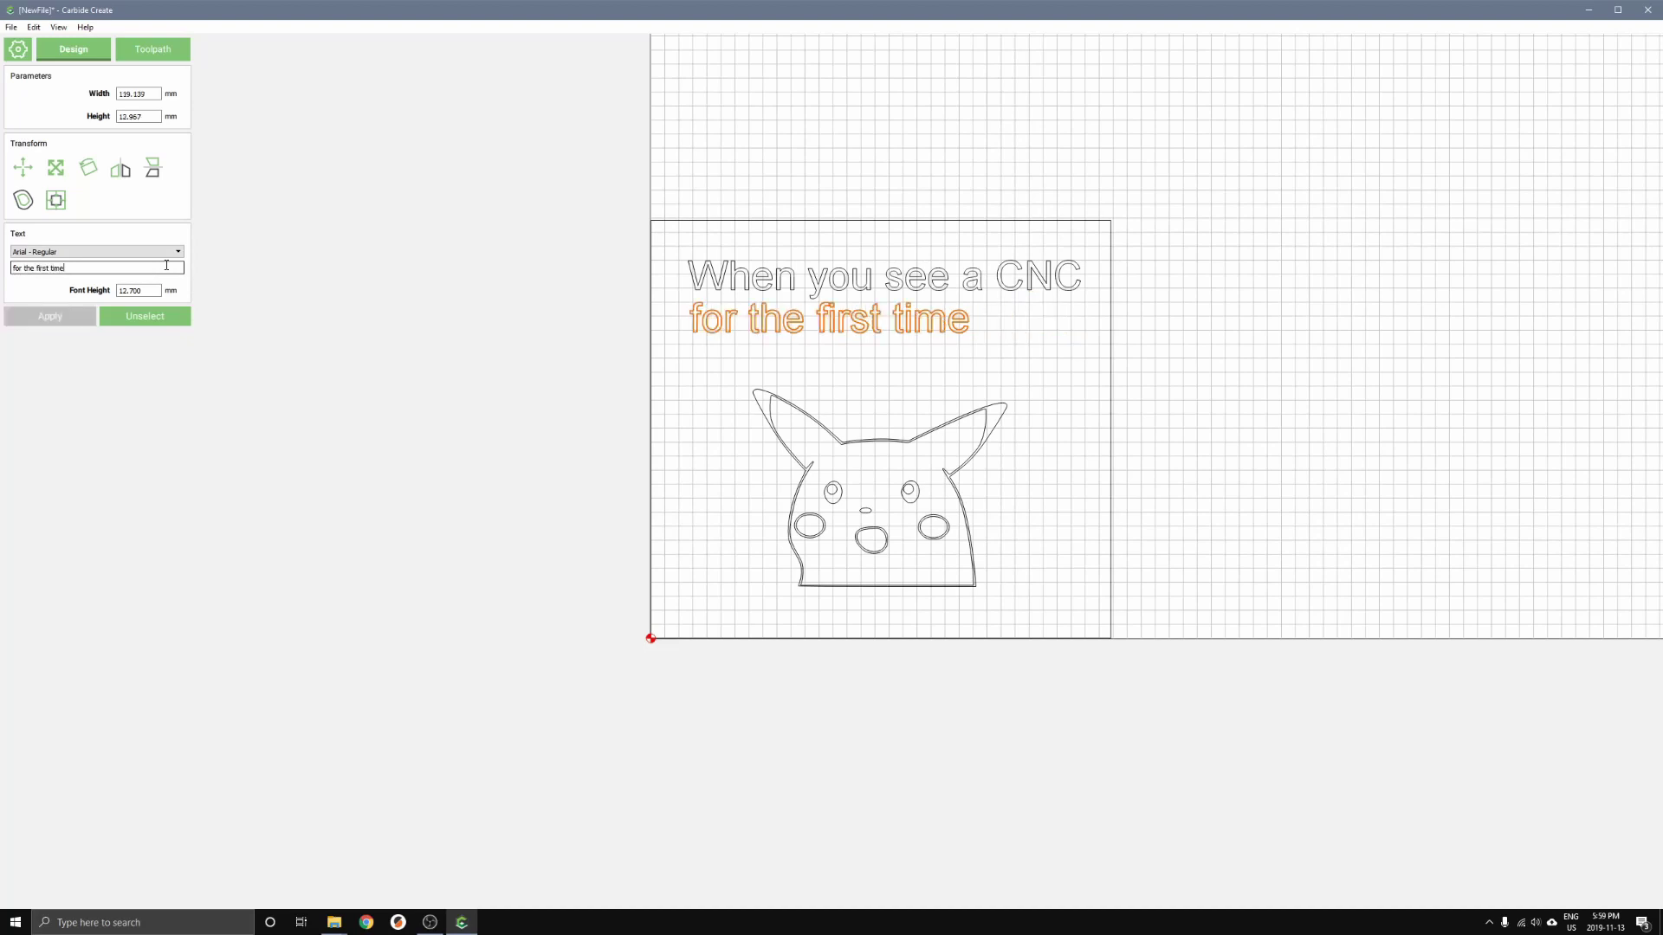
Step: Move both text lines down towards the Pikachu, leaving a wider gap between them, and deselect everything
left_click_drag(723, 336, 720, 357)
left_click(730, 283)
left_click_drag(725, 292, 720, 309)
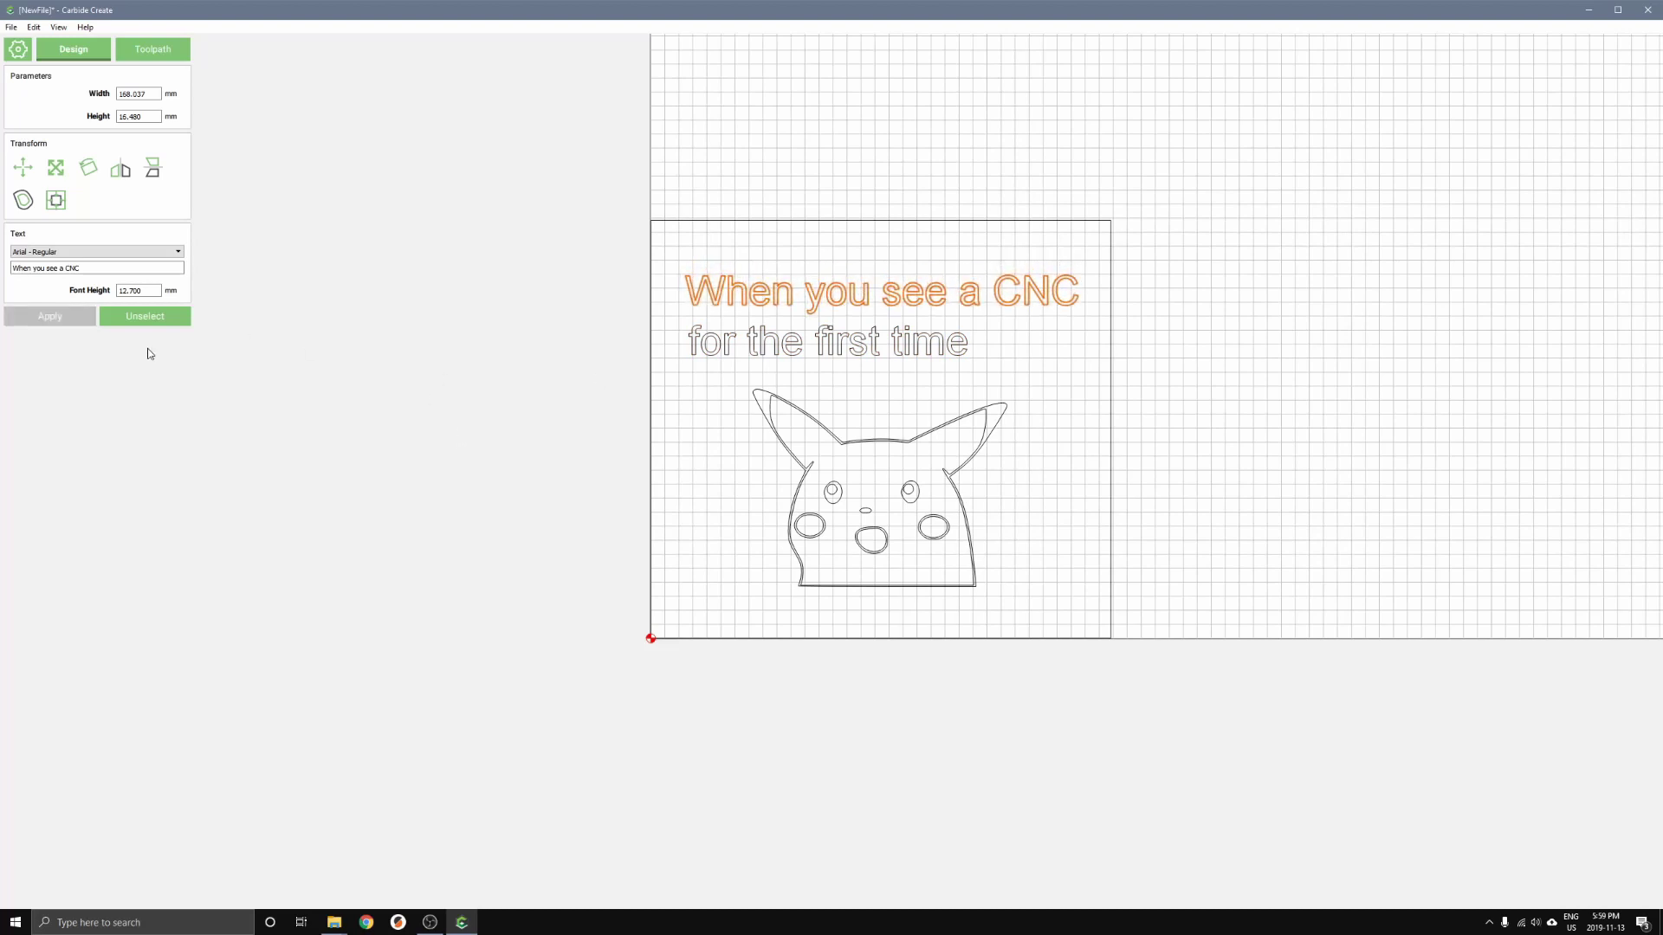
left_click_drag(118, 291, 126, 294)
left_click(120, 94)
left_click(286, 192)
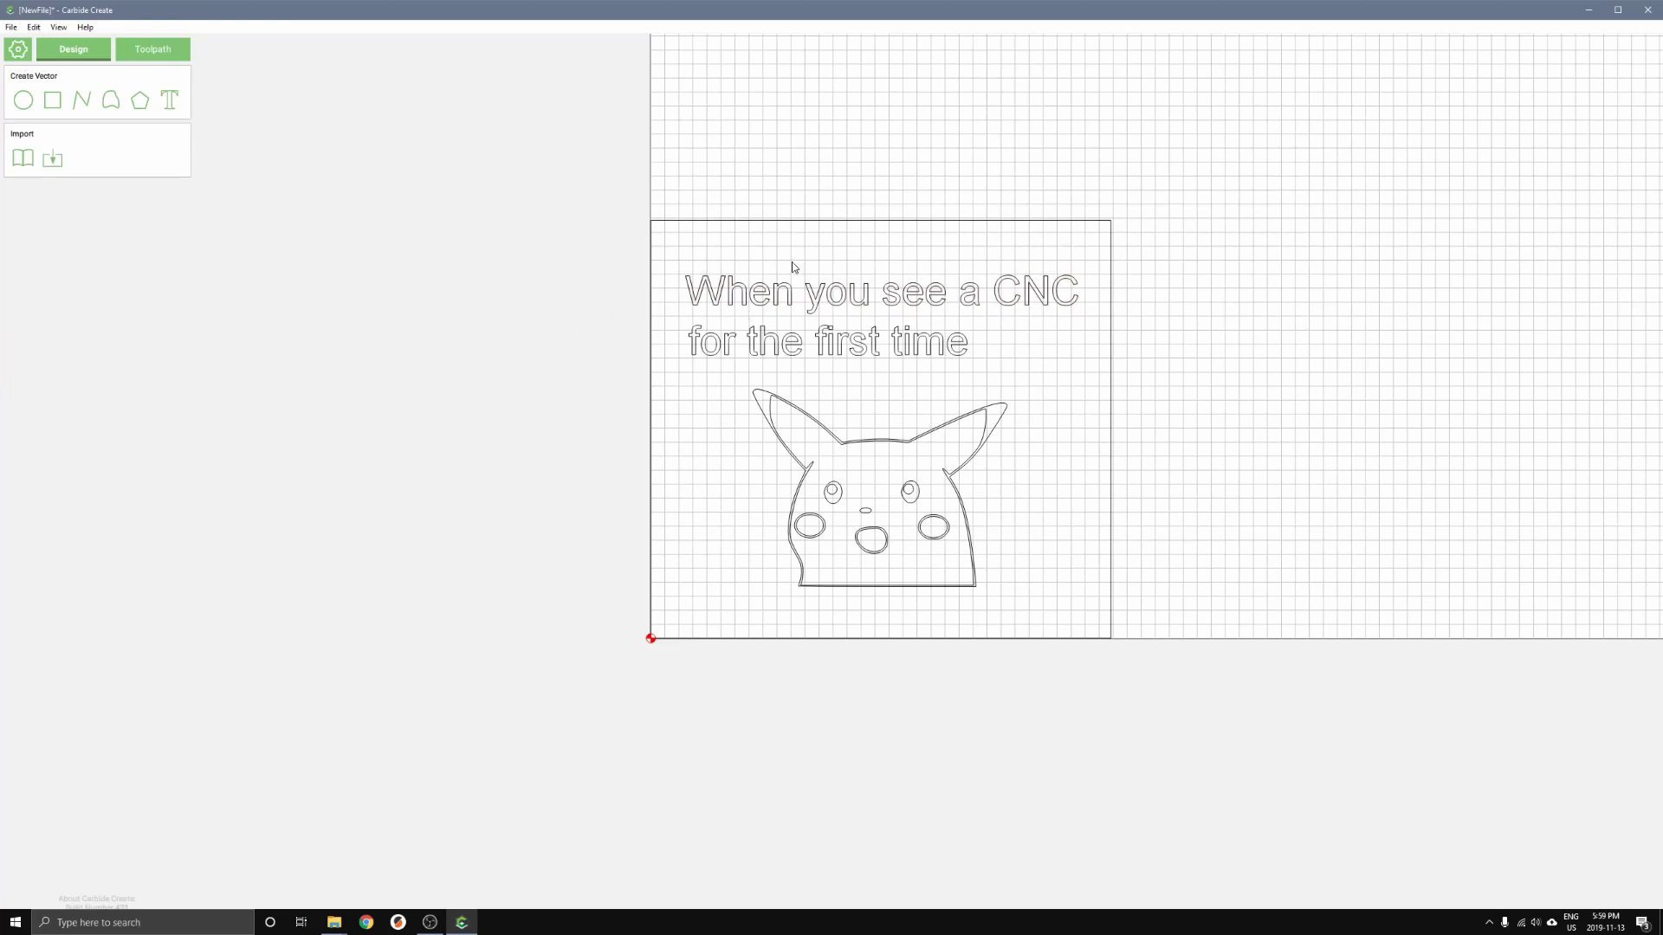
Step: Create a V-carve toolpath from both text lines and all the Pikachu outlines, excluding the outer rectangle
left_click(169, 50)
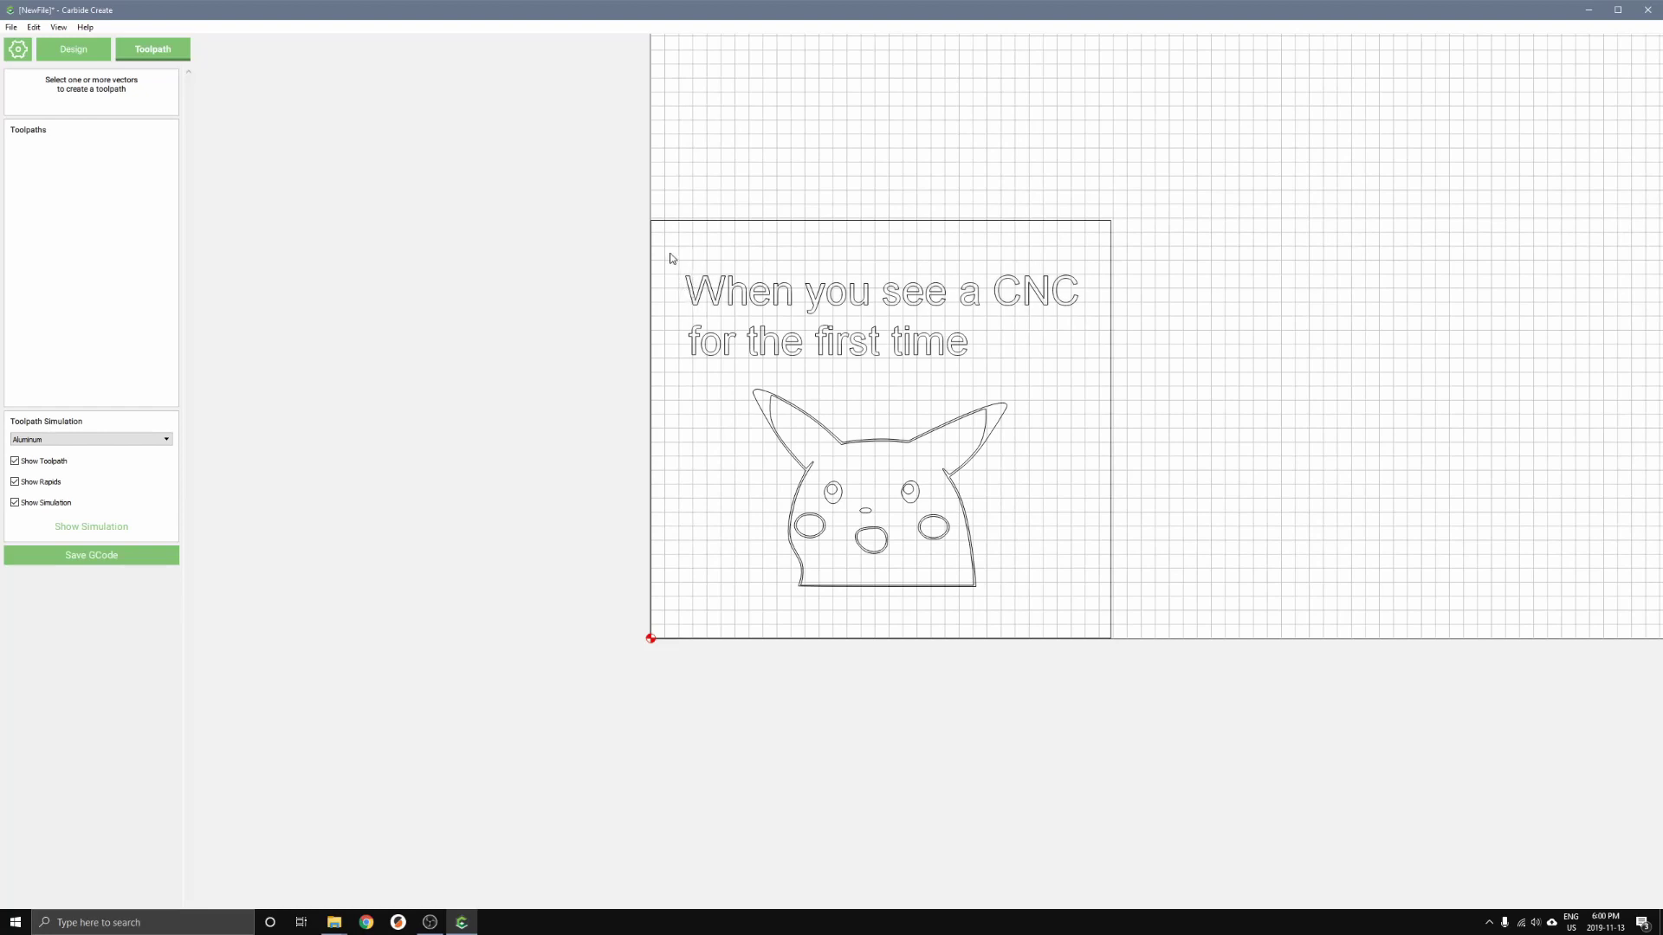
left_click_drag(677, 251, 1087, 604)
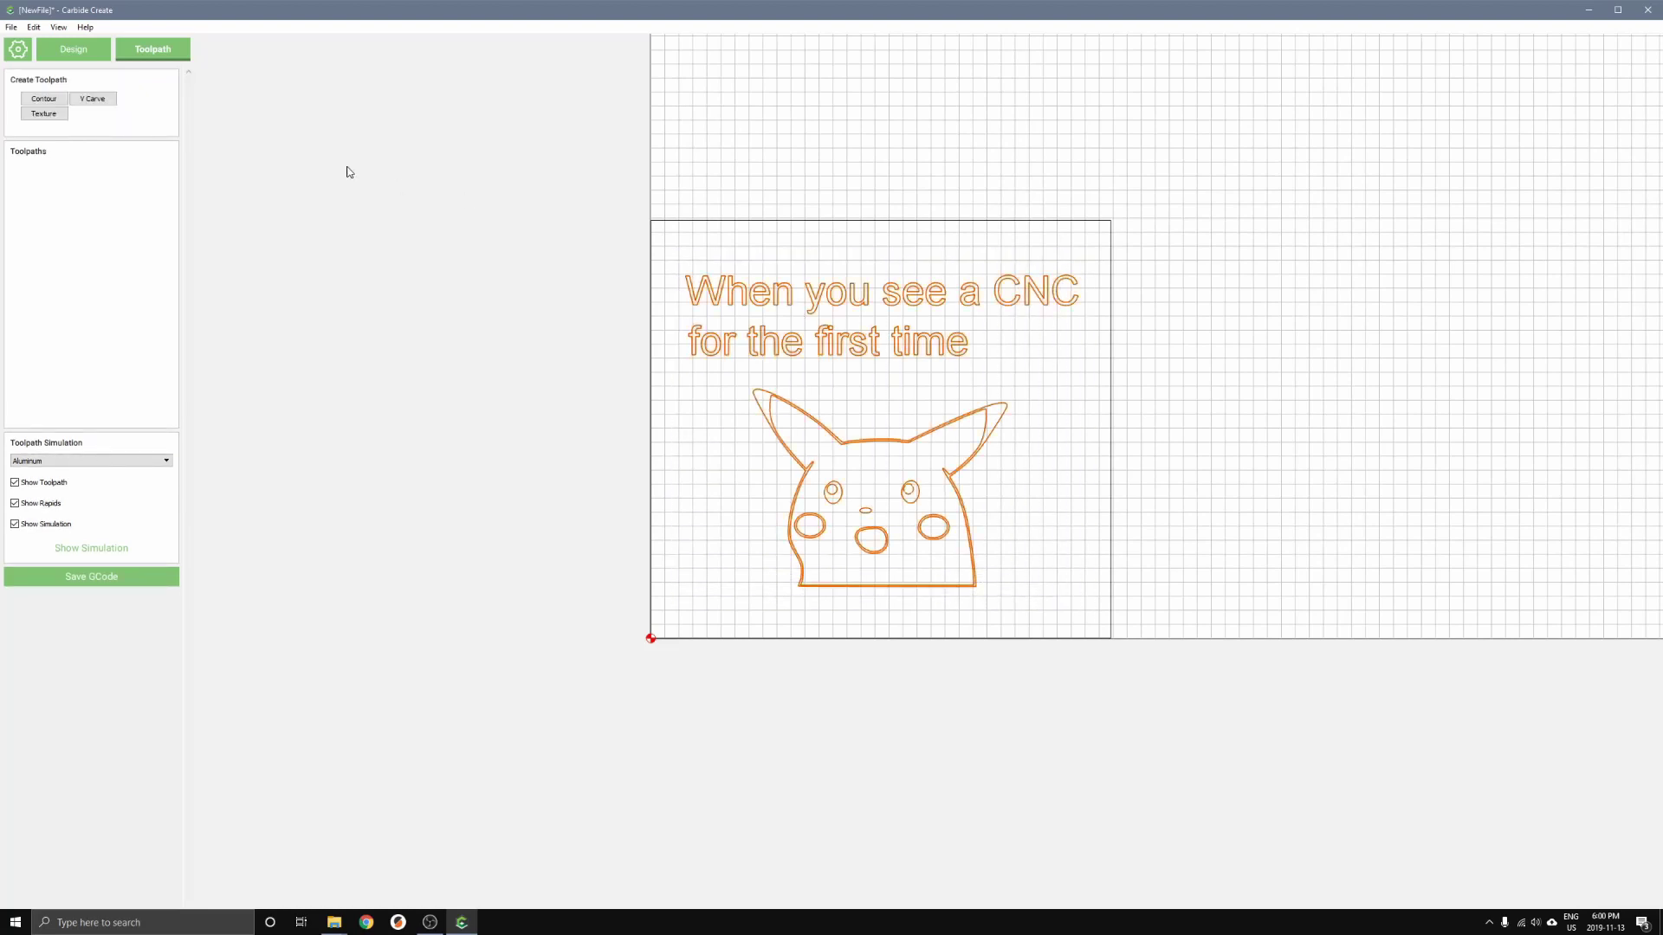
left_click(106, 100)
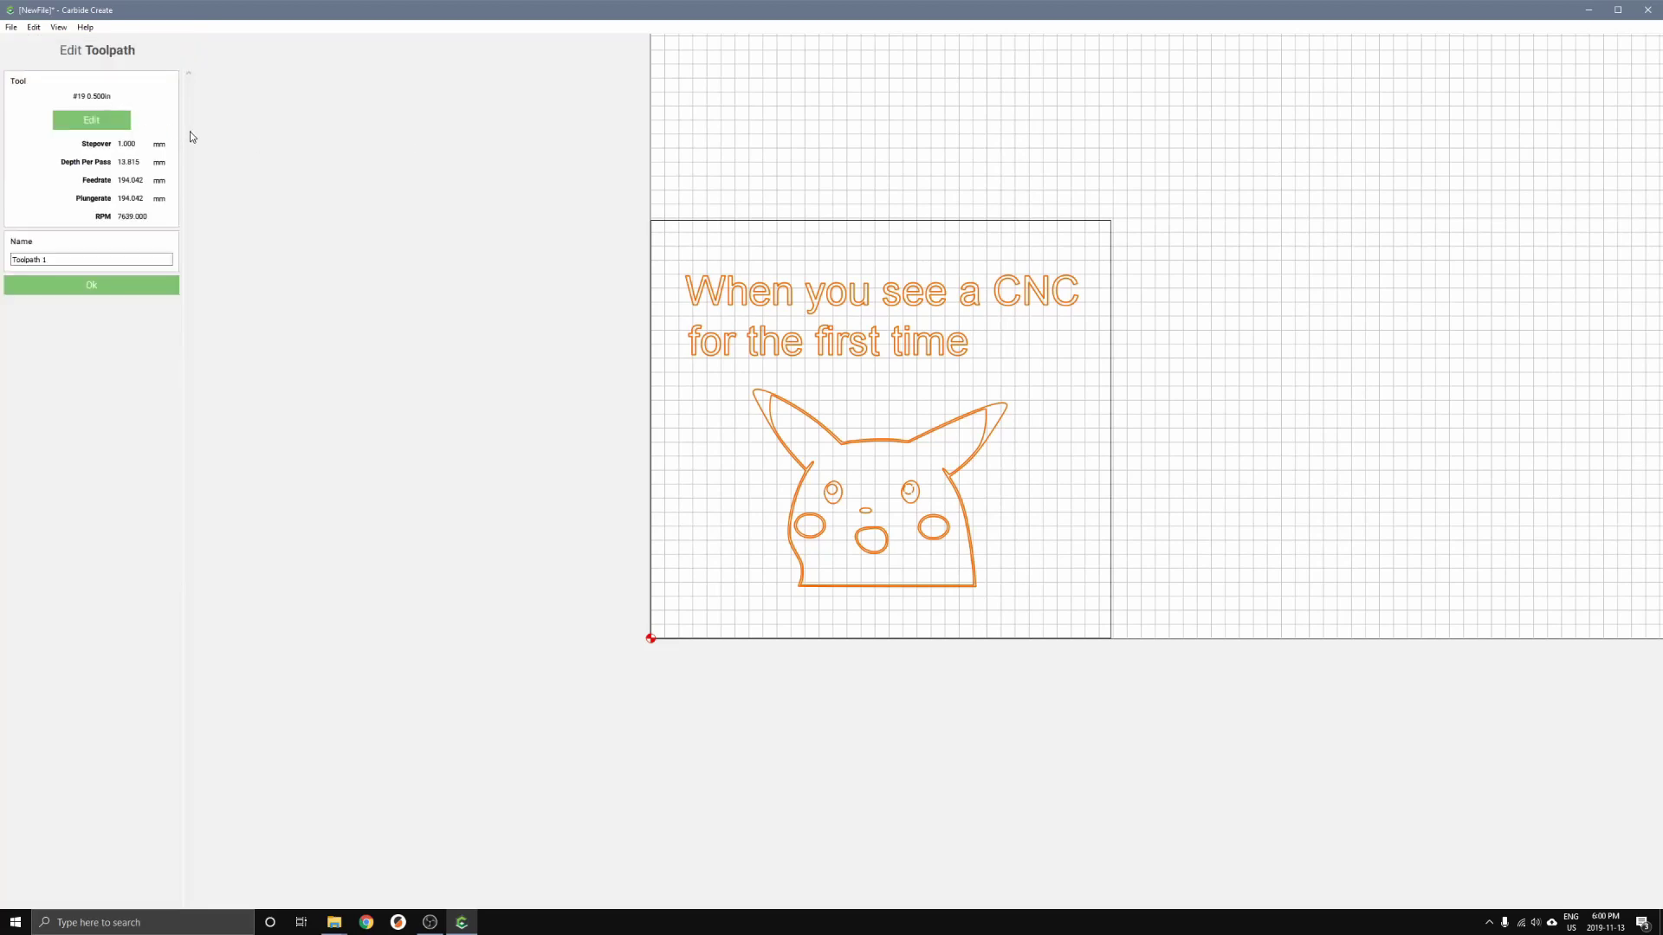
Step: Examine the type, diameter, angle and flute settings of vee tool #19 in the tool library
left_click(91, 121)
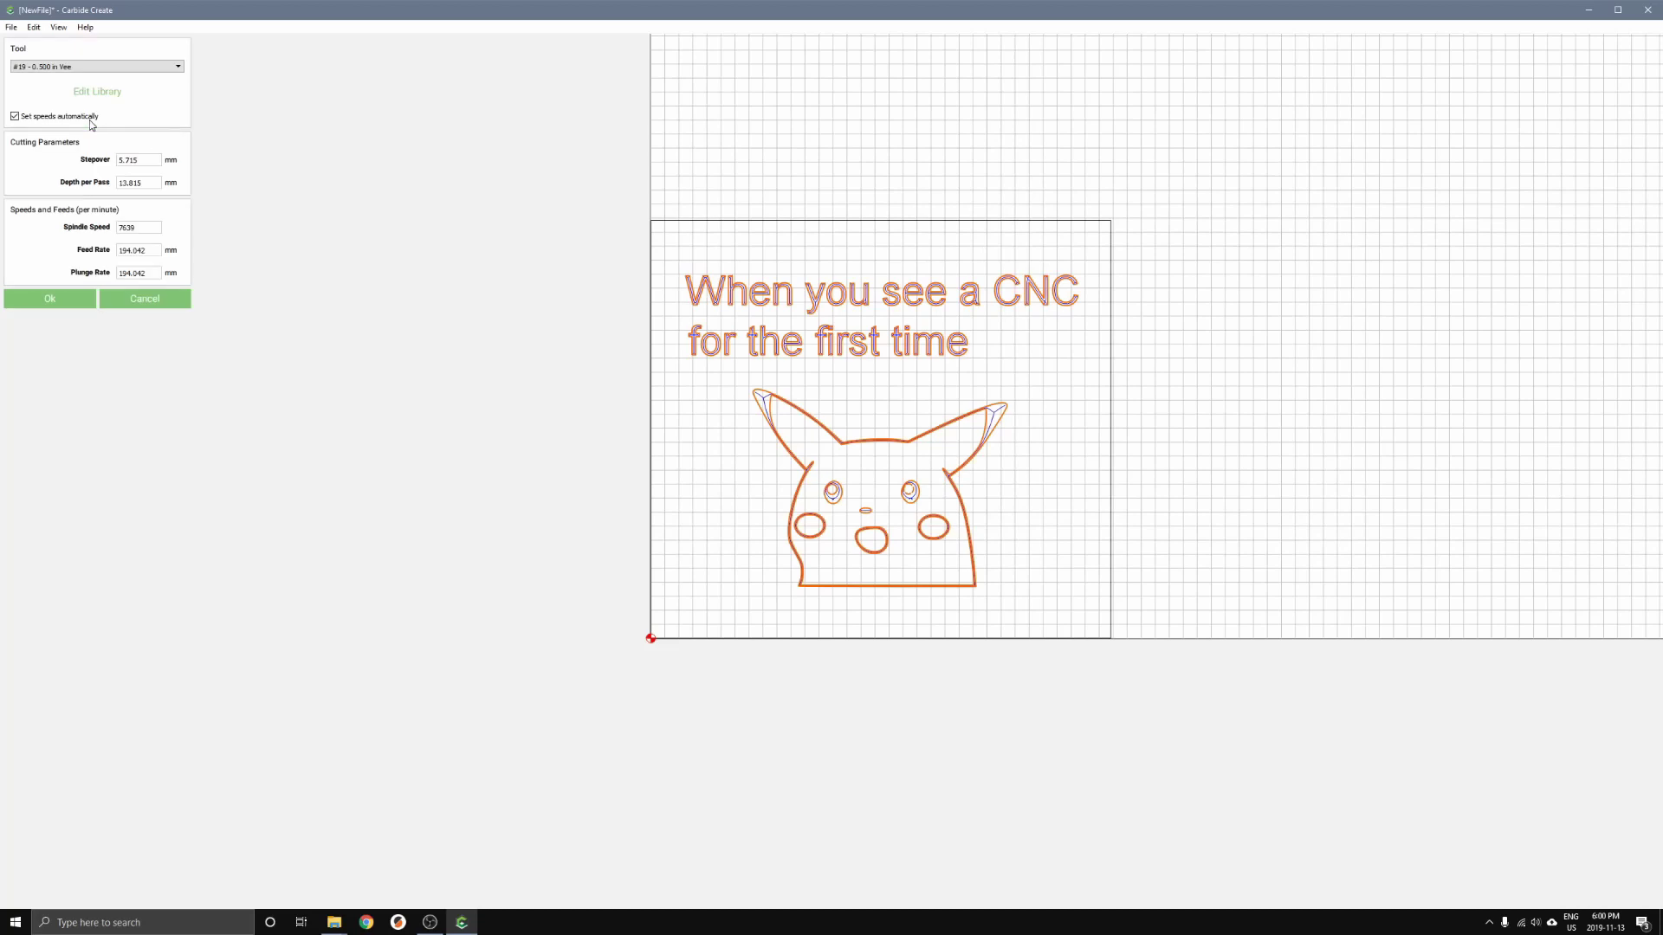
left_click(117, 67)
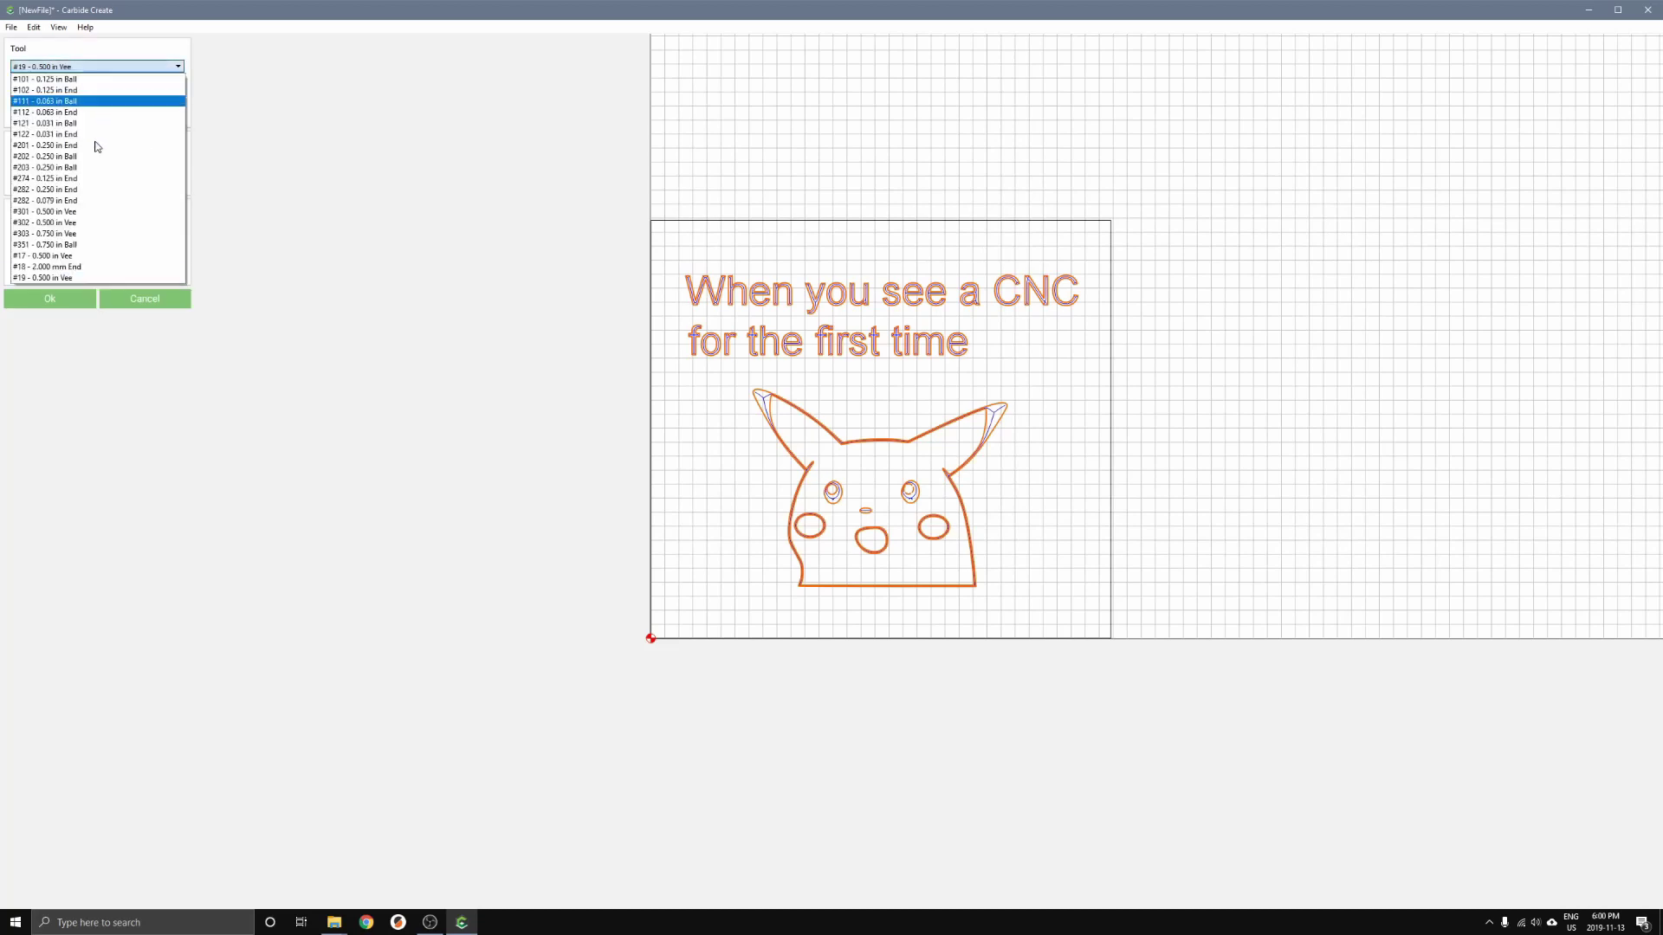
left_click(123, 53)
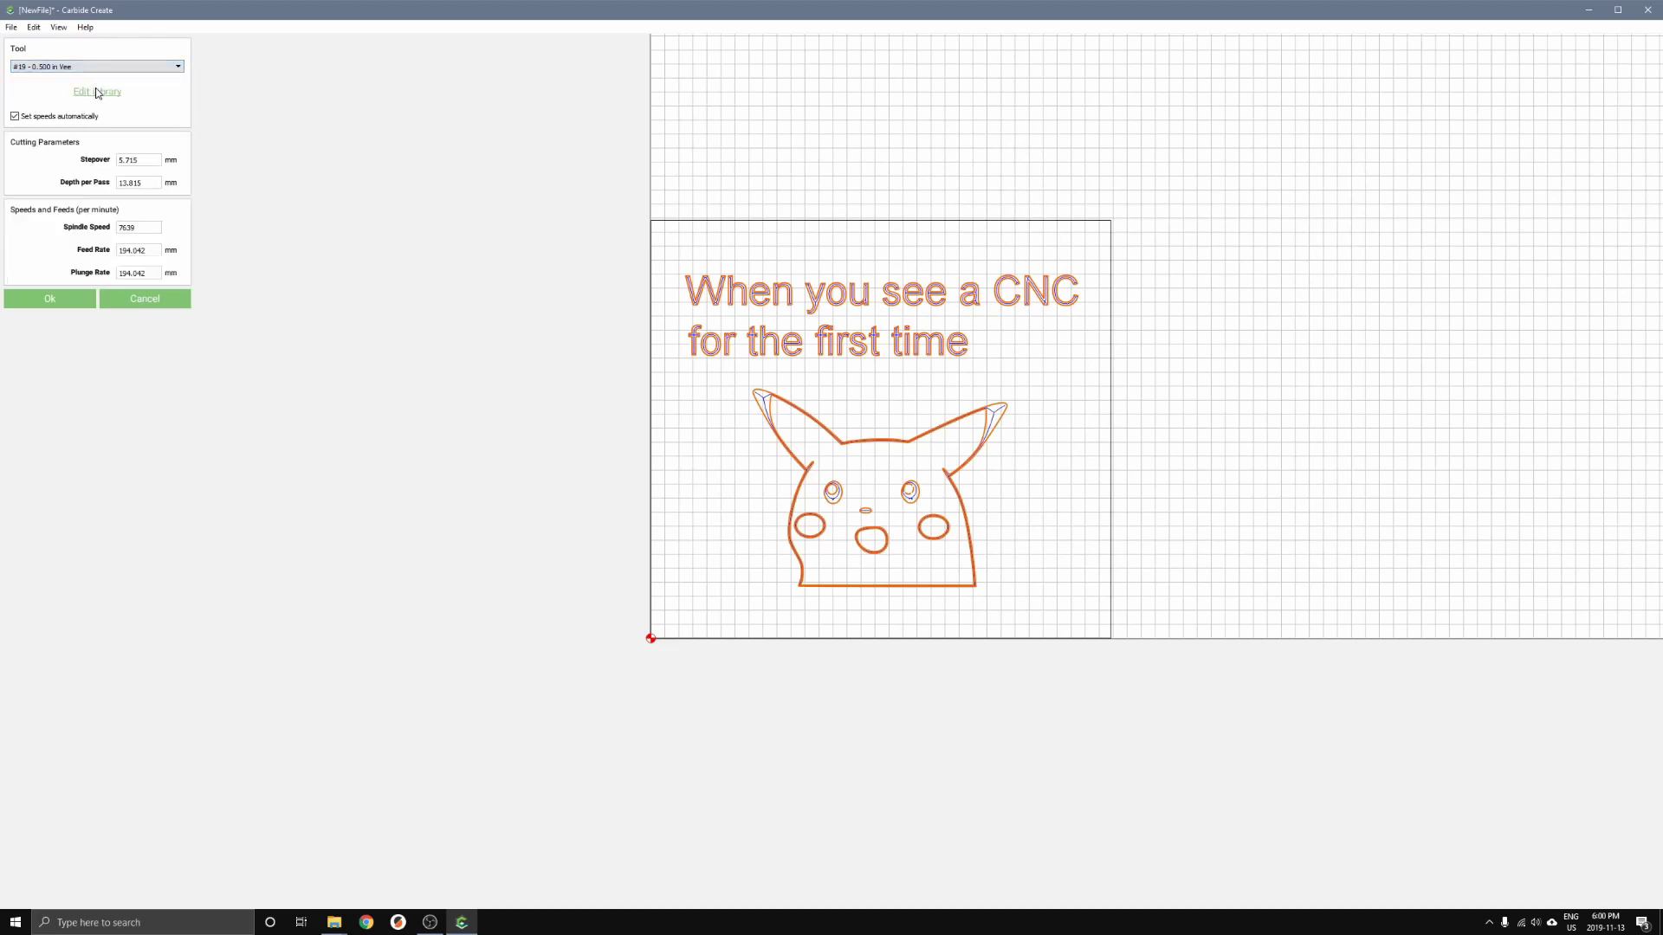
left_click(97, 92)
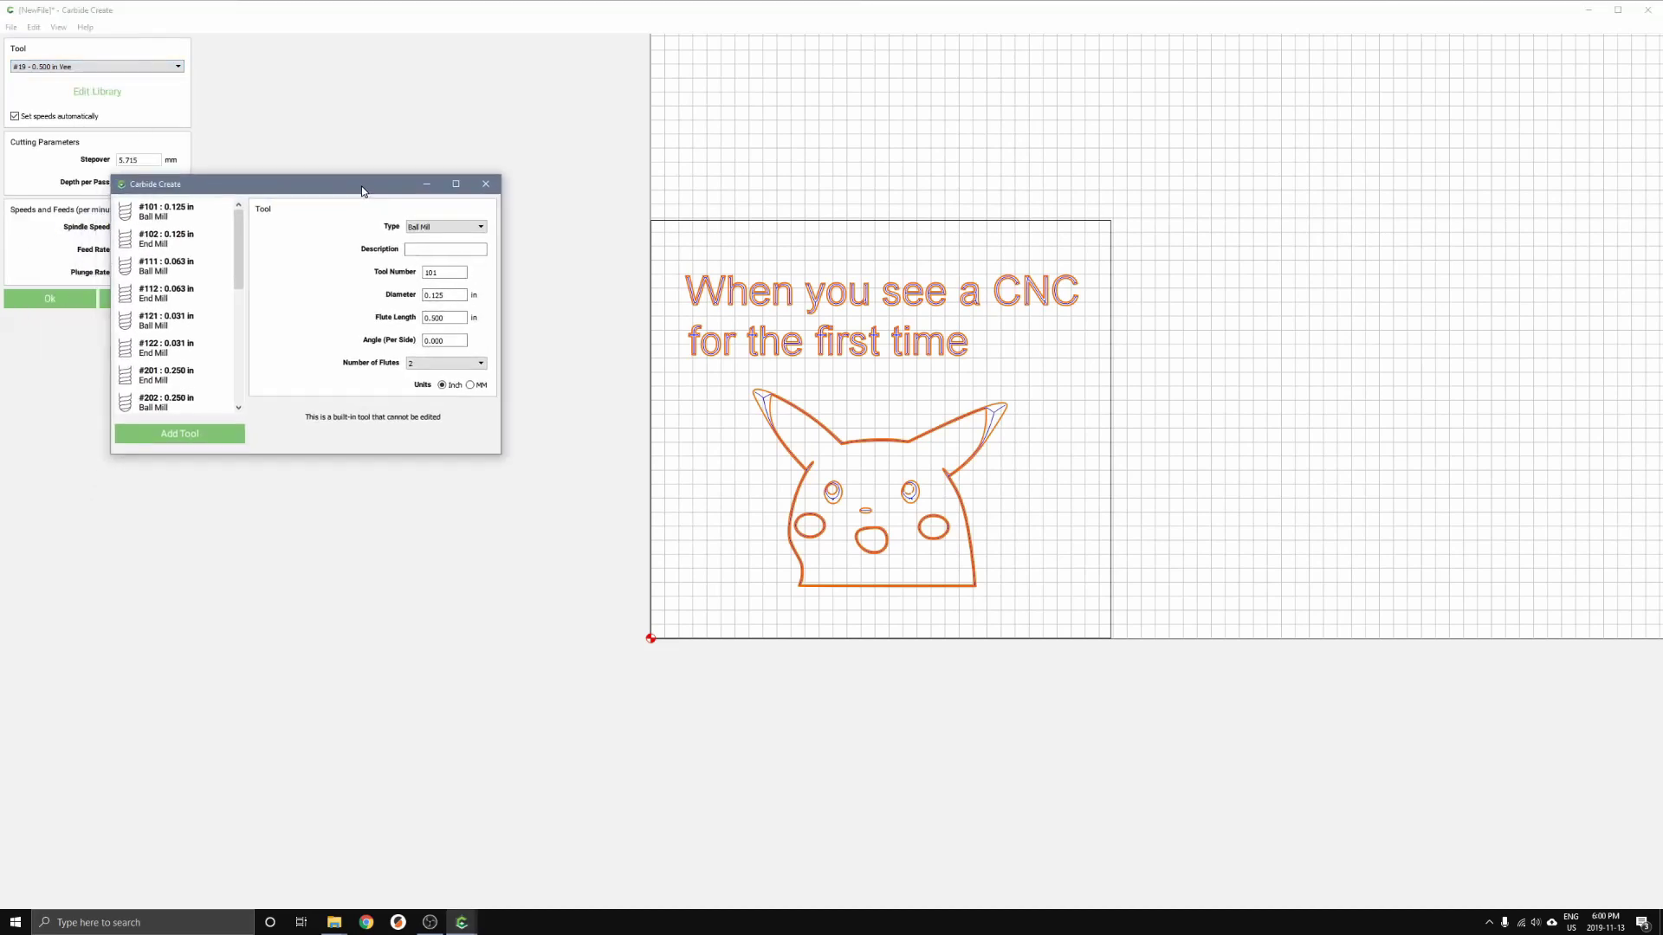
scroll(225, 299, "down", 5)
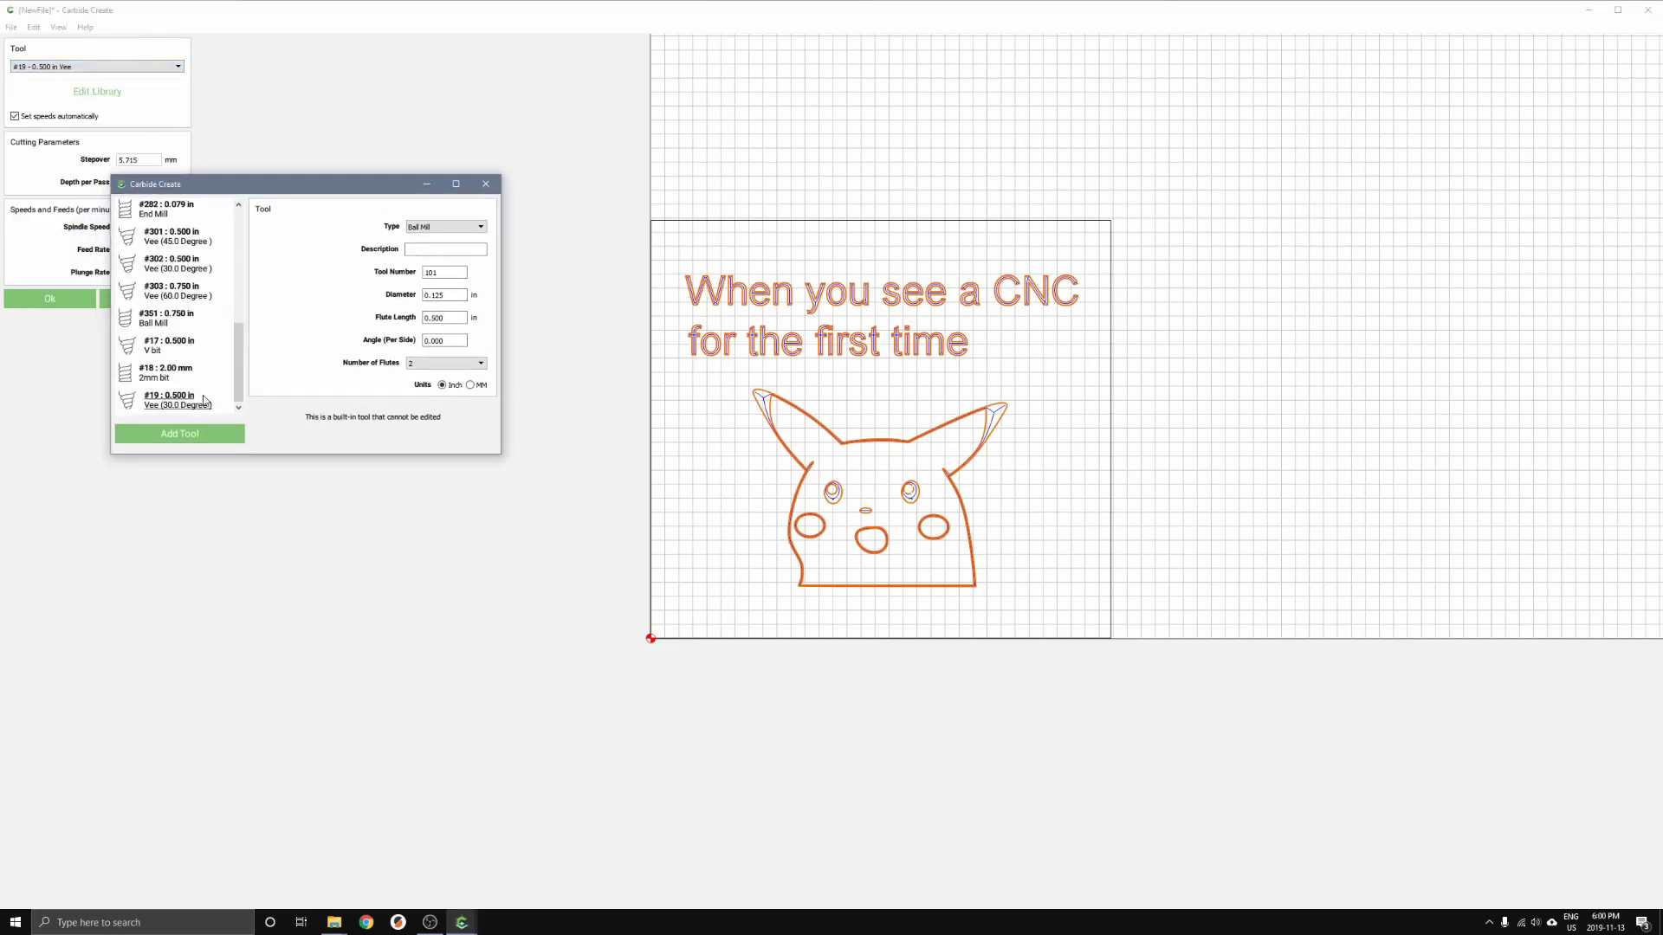
left_click(194, 400)
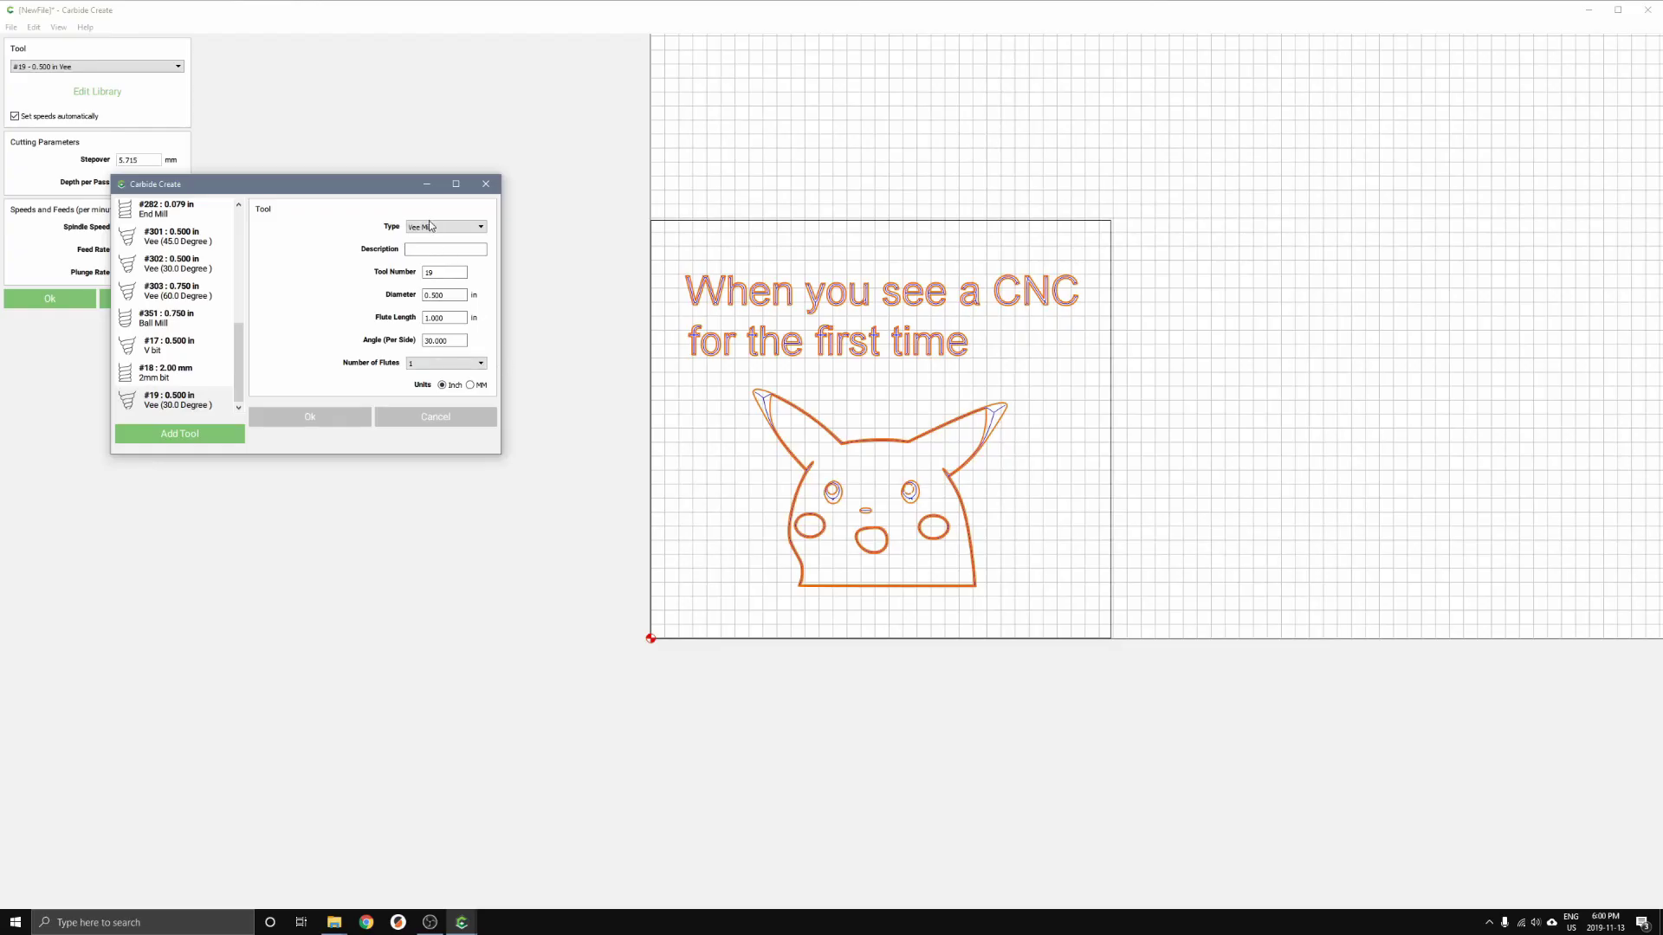
left_click(458, 318)
left_click(450, 277)
double_click(433, 340)
left_click(486, 184)
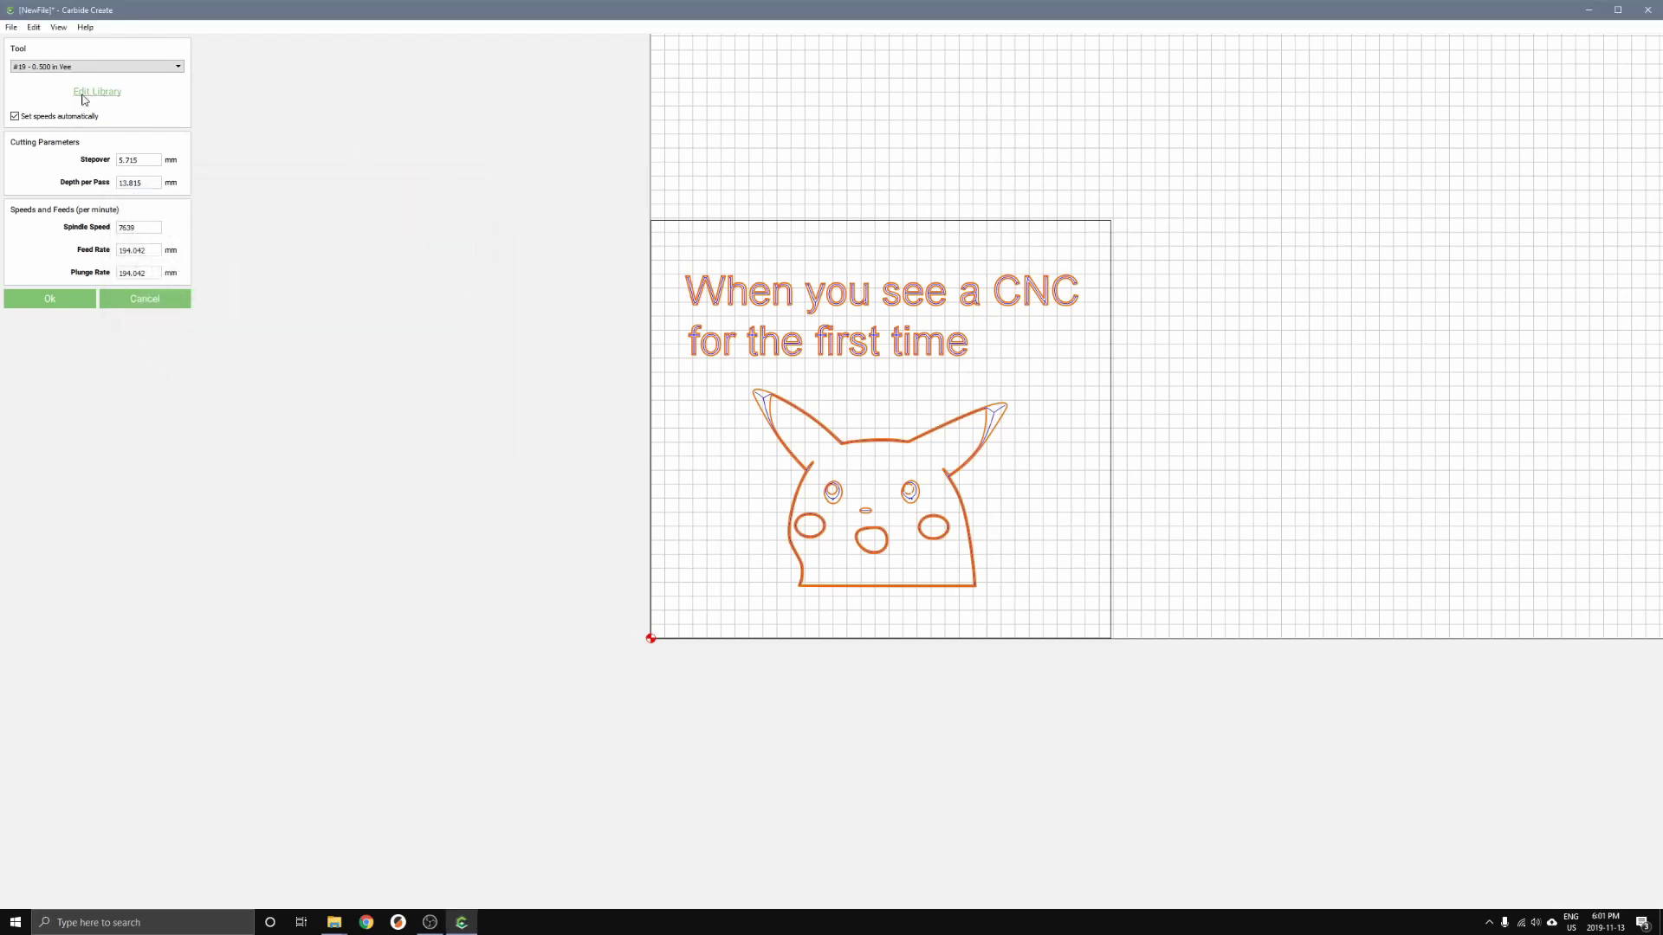
Step: Turn off automatic speeds for the V-carve tool and set its depth per pass to 5 mm
left_click(16, 117)
double_click(134, 160)
left_click(135, 160)
double_click(144, 161)
triple_click(145, 160)
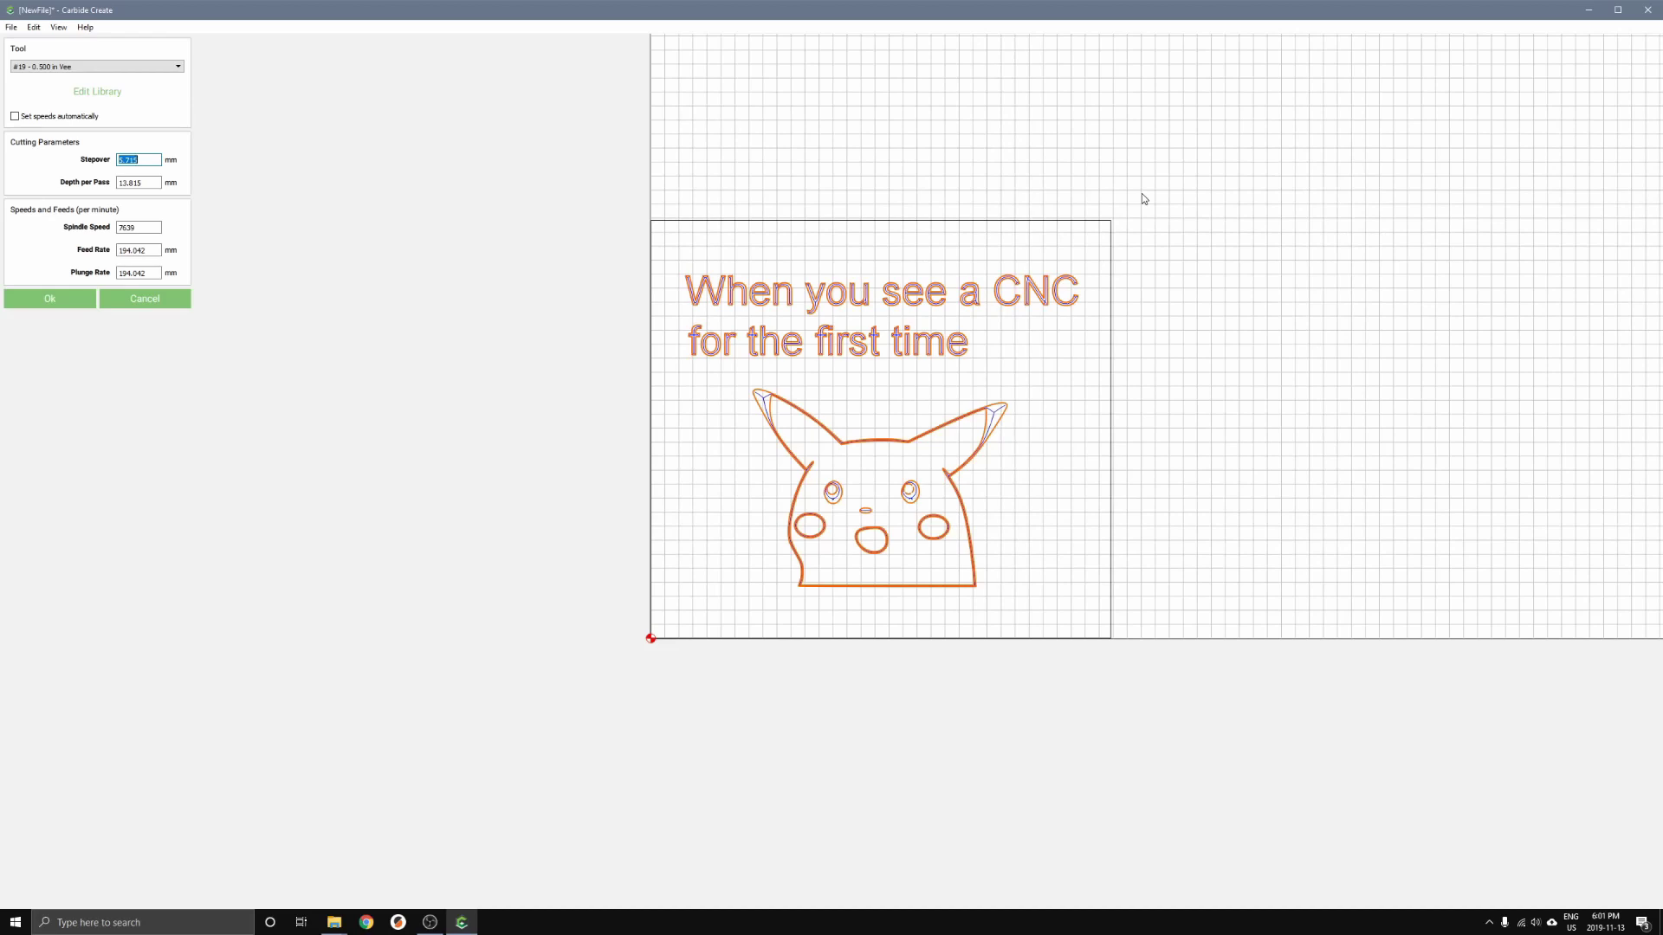
type("5")
key("Tab")
type("5")
type("5")
Step: Set the feed rate to 1200 mm and the plunge rate to 500 mm per minute, and accept the V-carve toolpath
left_click_drag(152, 250, 73, 258)
type("2300")
key("BackSpace")
key("BackSpace")
key("BackSpace")
type("1200")
left_click(119, 273)
key("BackSpace")
key("BackSpace")
key("BackSpace")
key("BackSpace")
key("BackSpace")
key("BackSpace")
left_click(52, 298)
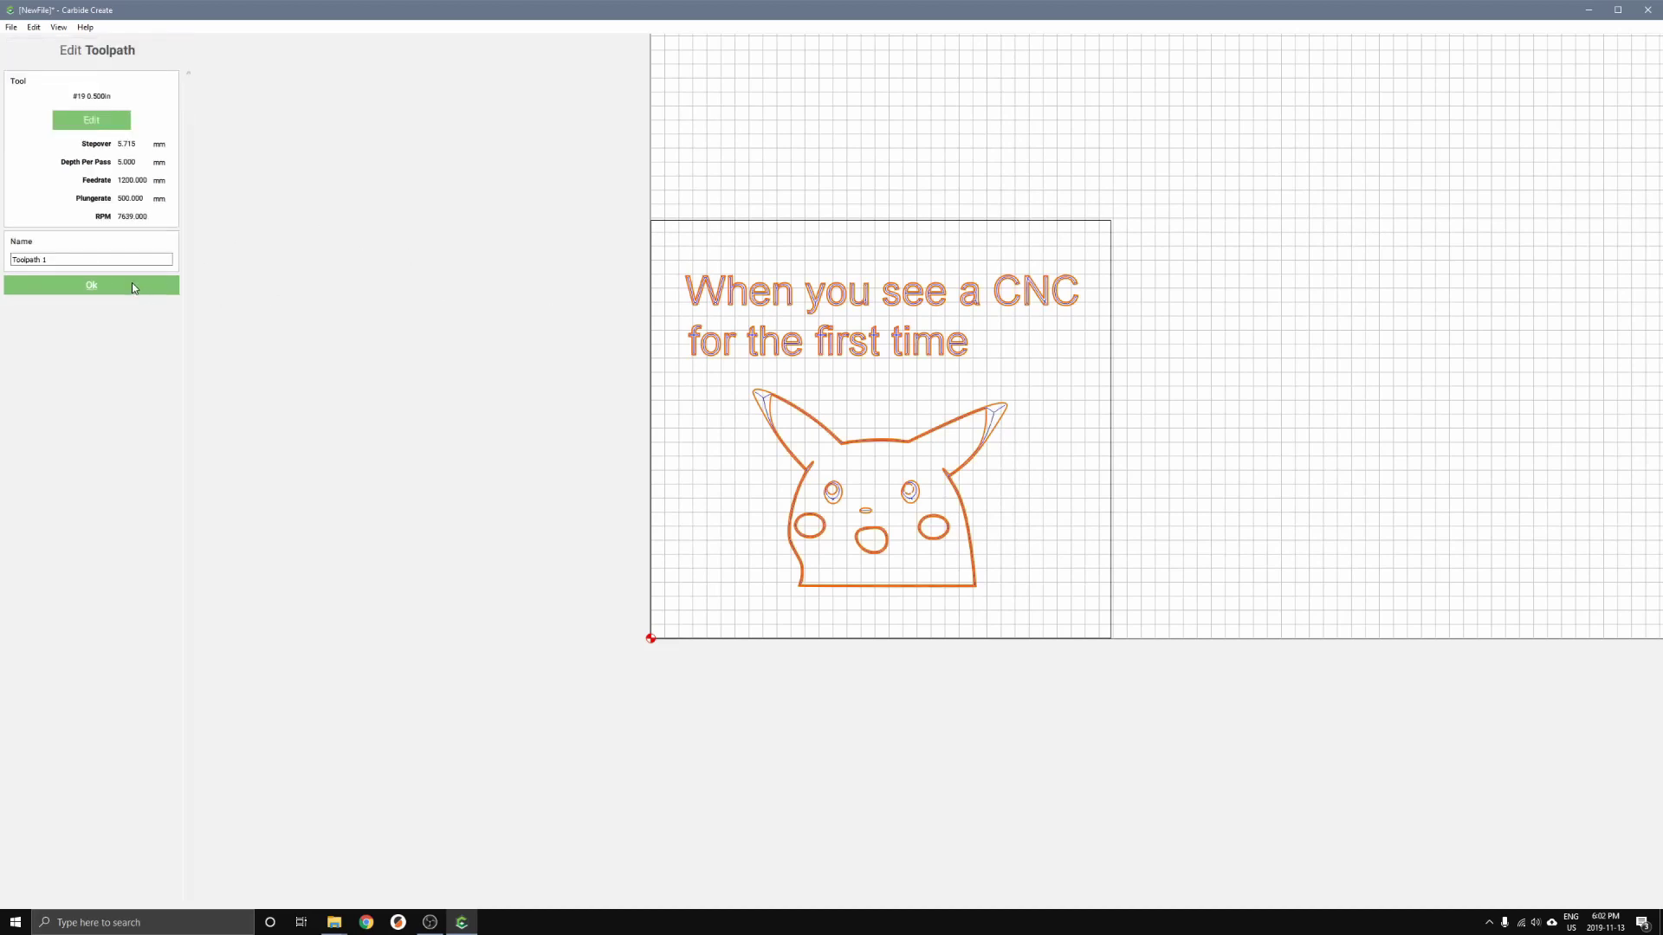
left_click(132, 286)
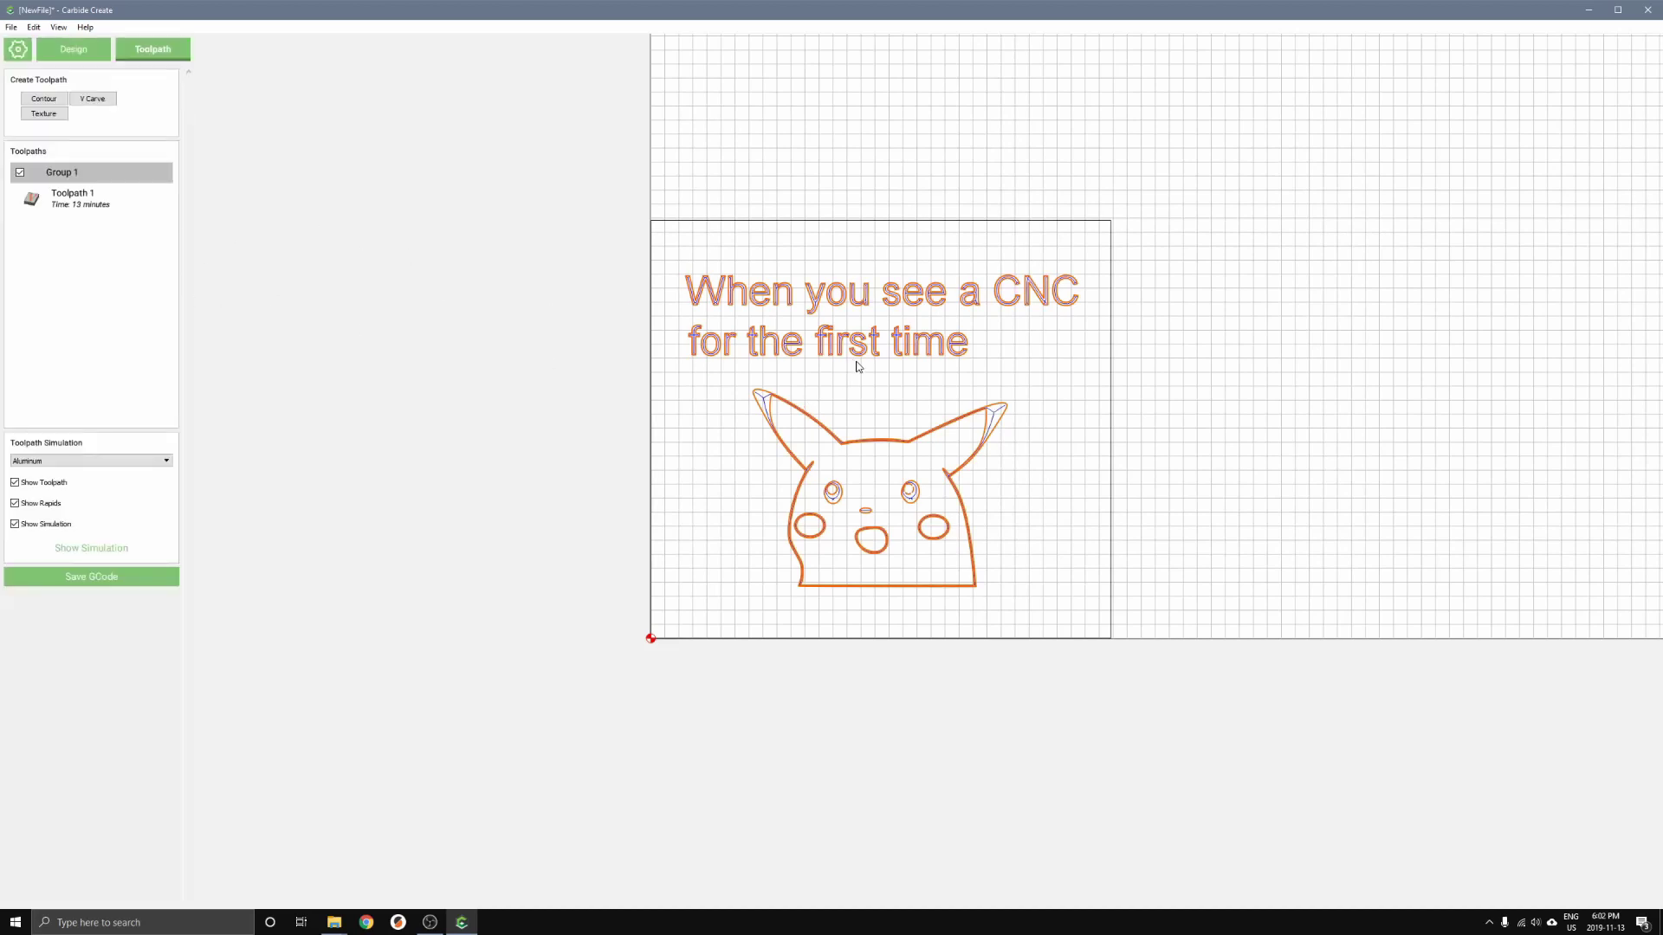
Step: Examine the V-carve paths up close along the lettering and the Pikachu's ears
scroll(806, 385, "up", 5)
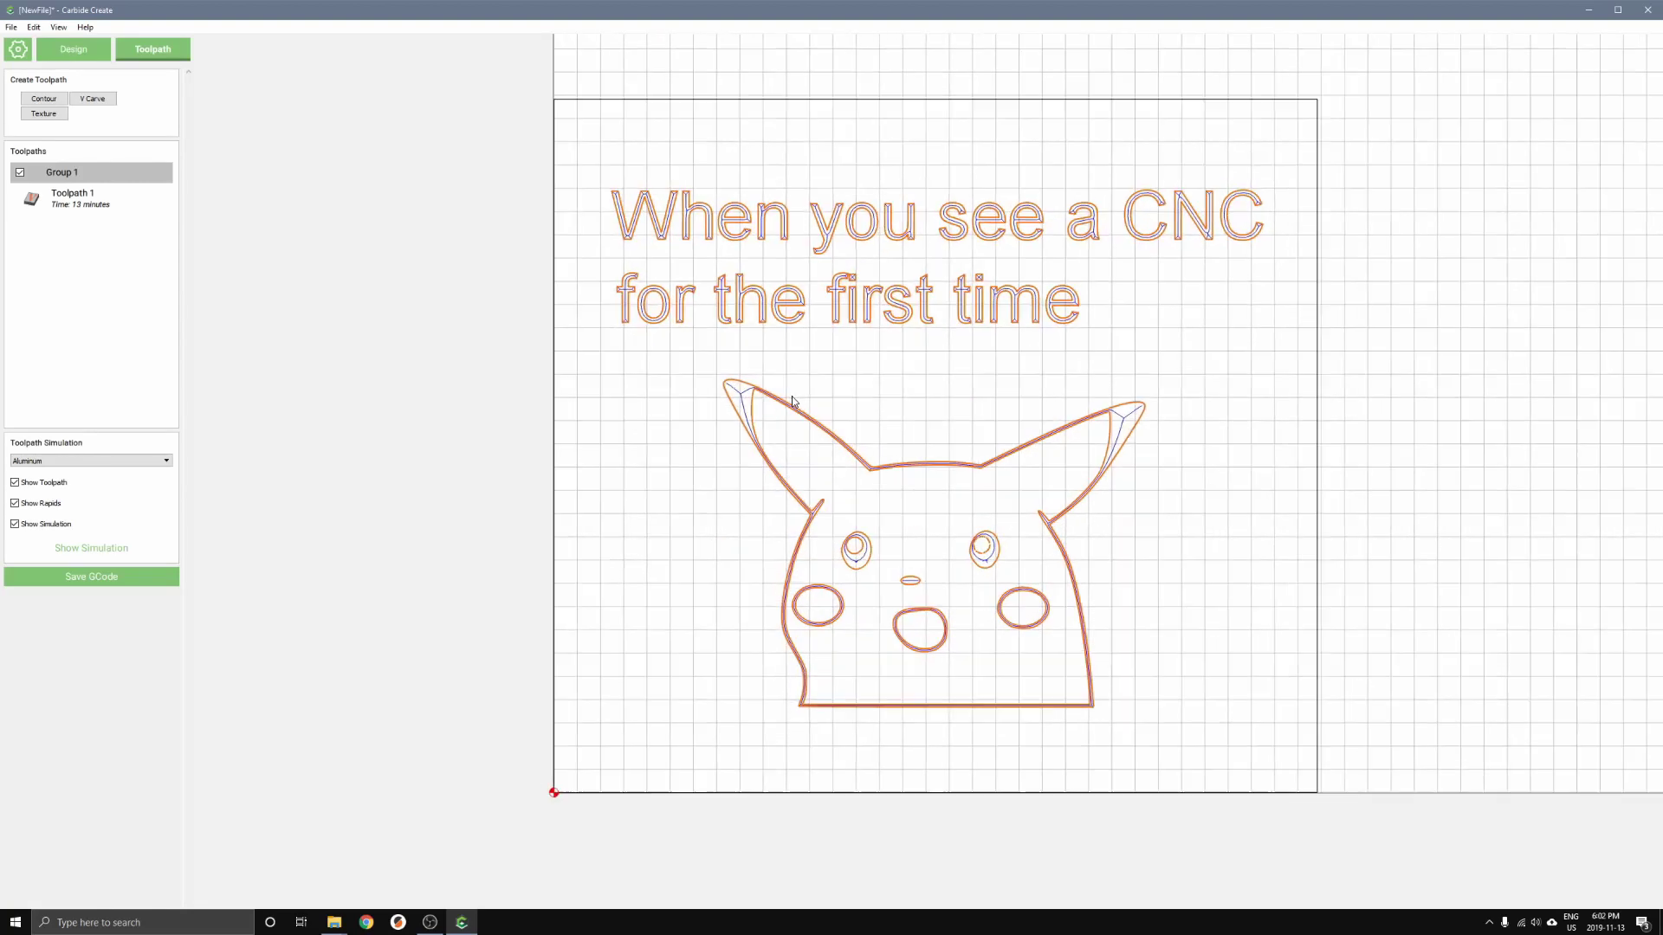
scroll(785, 407, "up", 2)
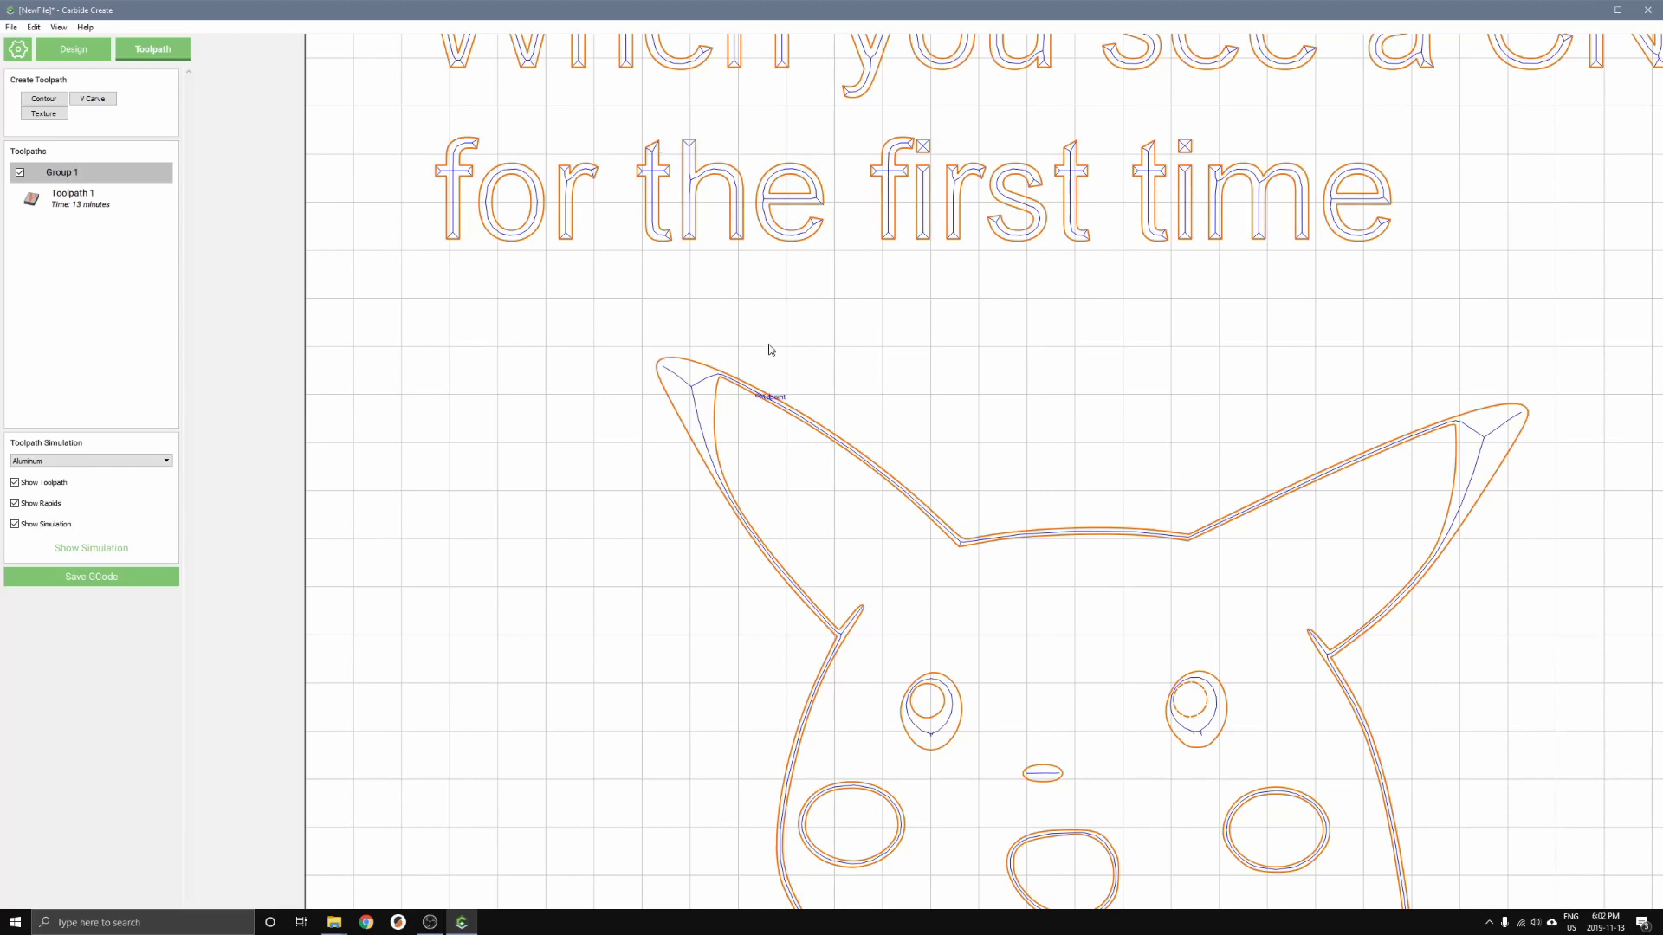
scroll(750, 198, "up", 5)
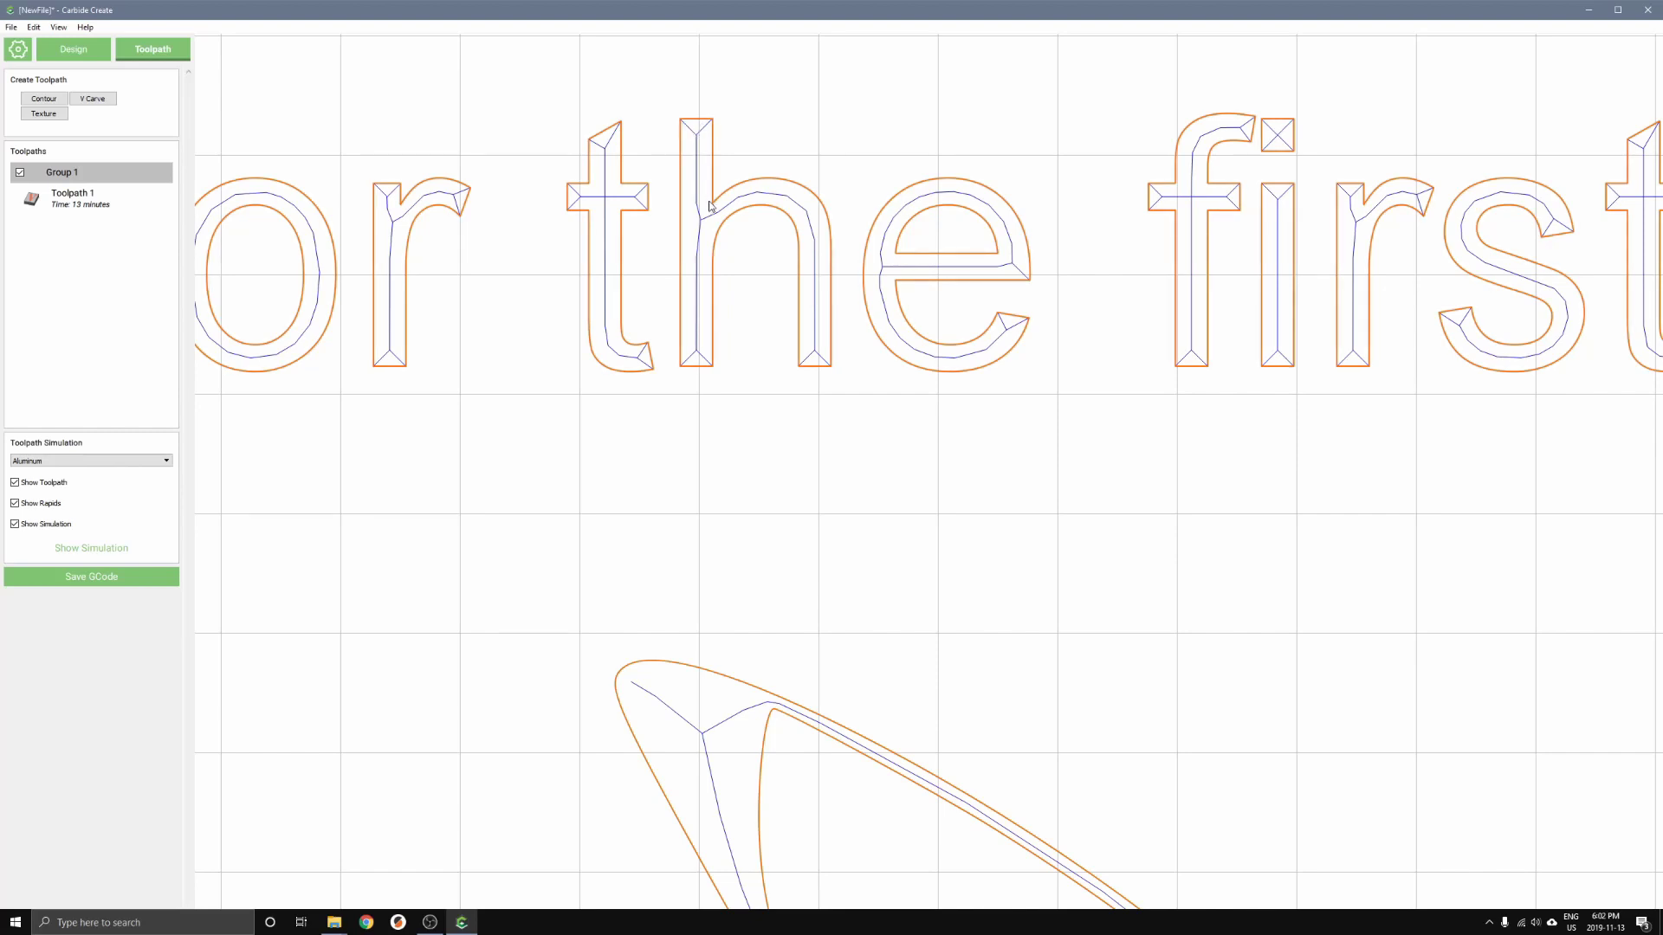
scroll(699, 346, "down", 2)
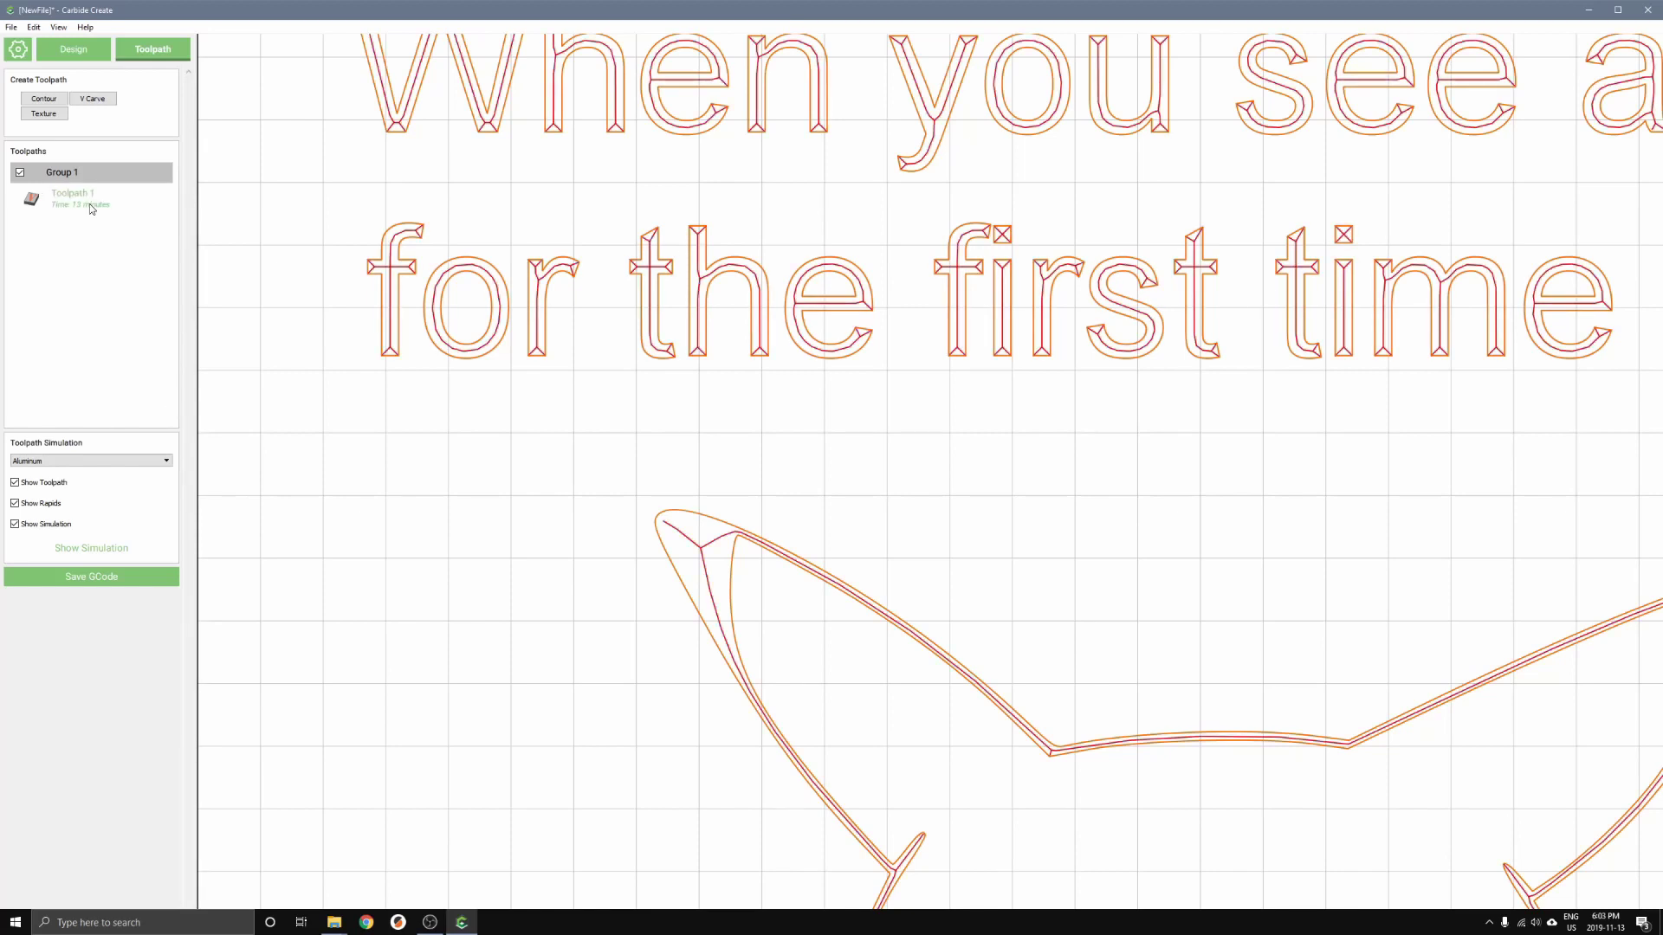
scroll(304, 390, "down", 3)
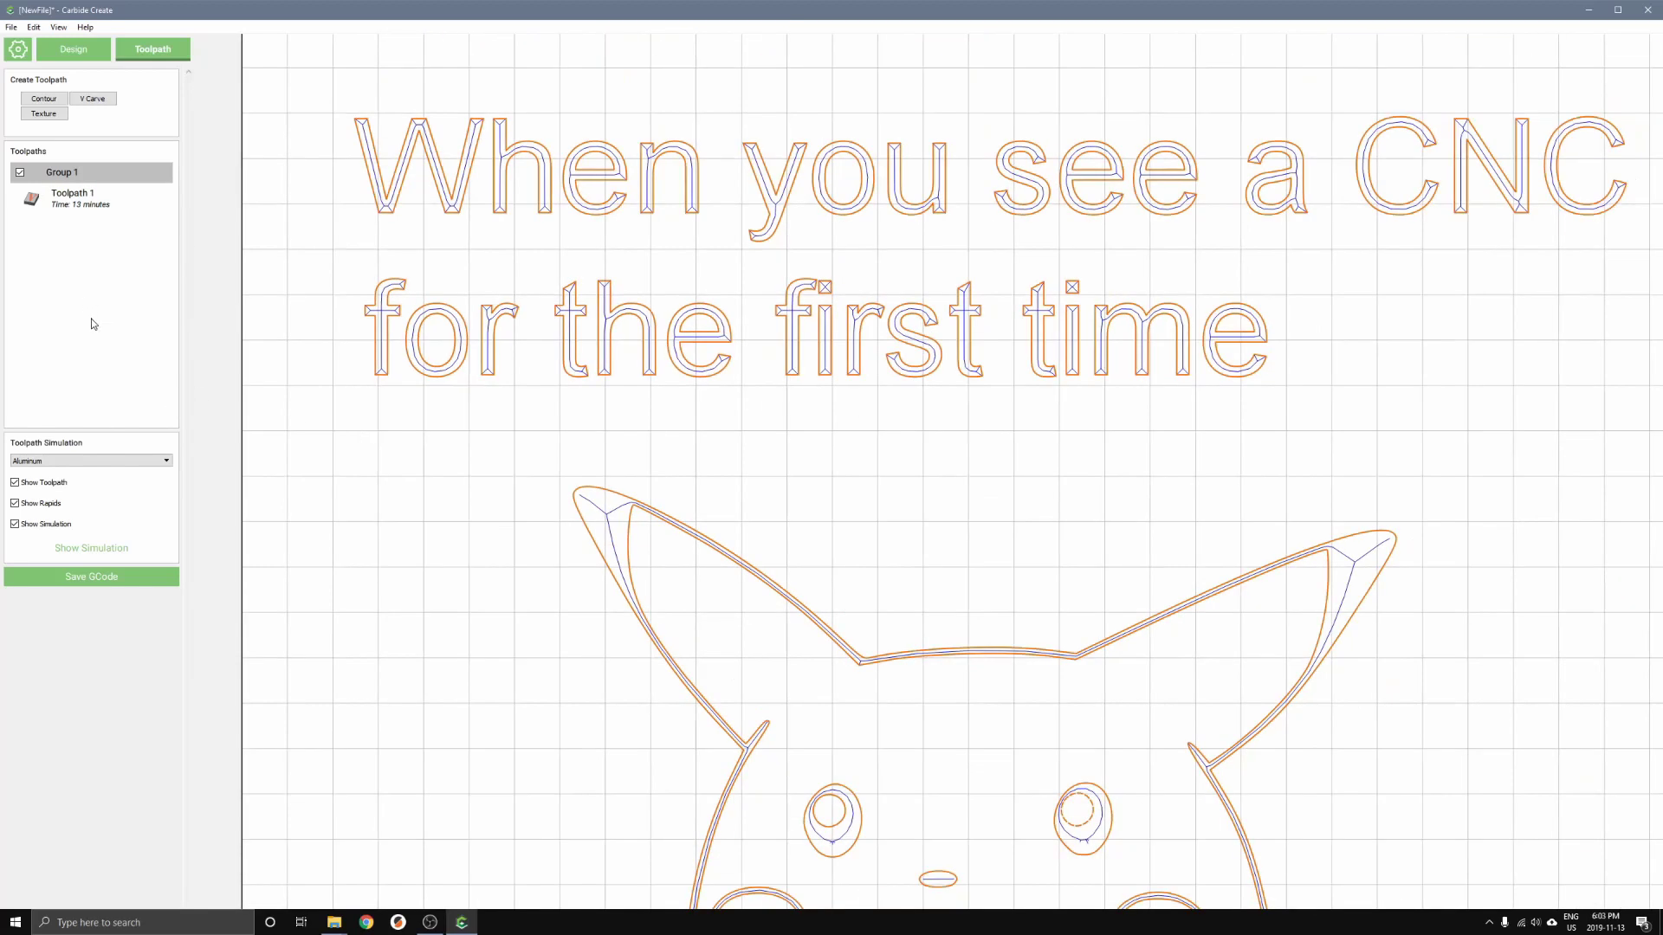
left_click(132, 579)
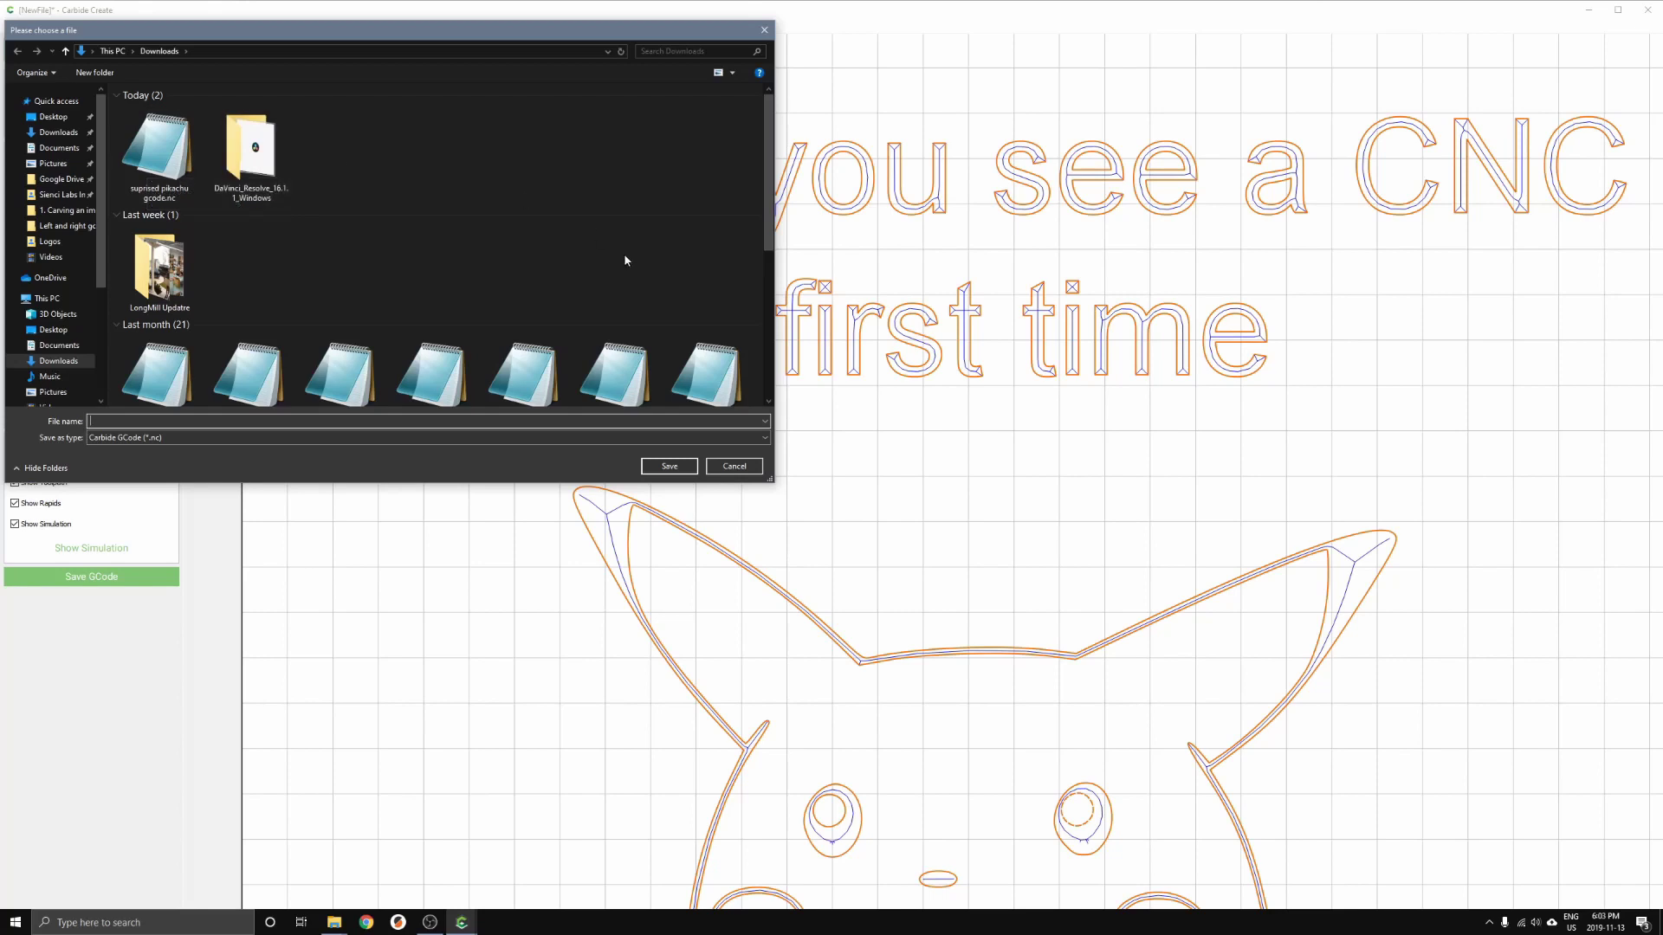
left_click(732, 467)
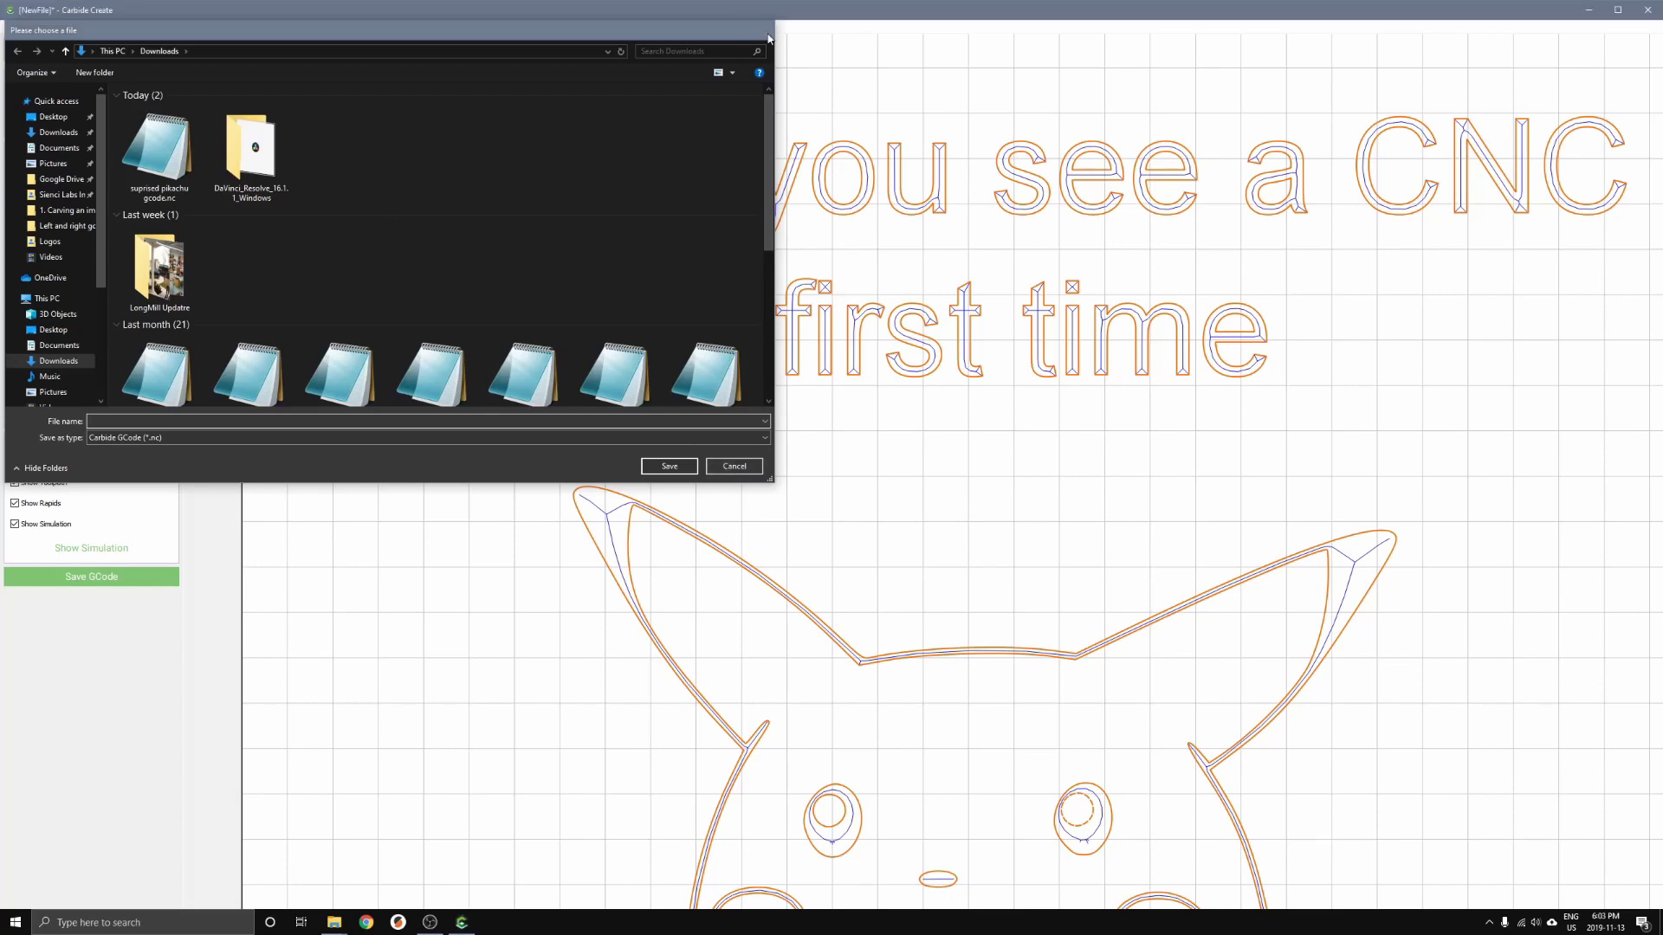
scroll(1061, 429, "down", 2)
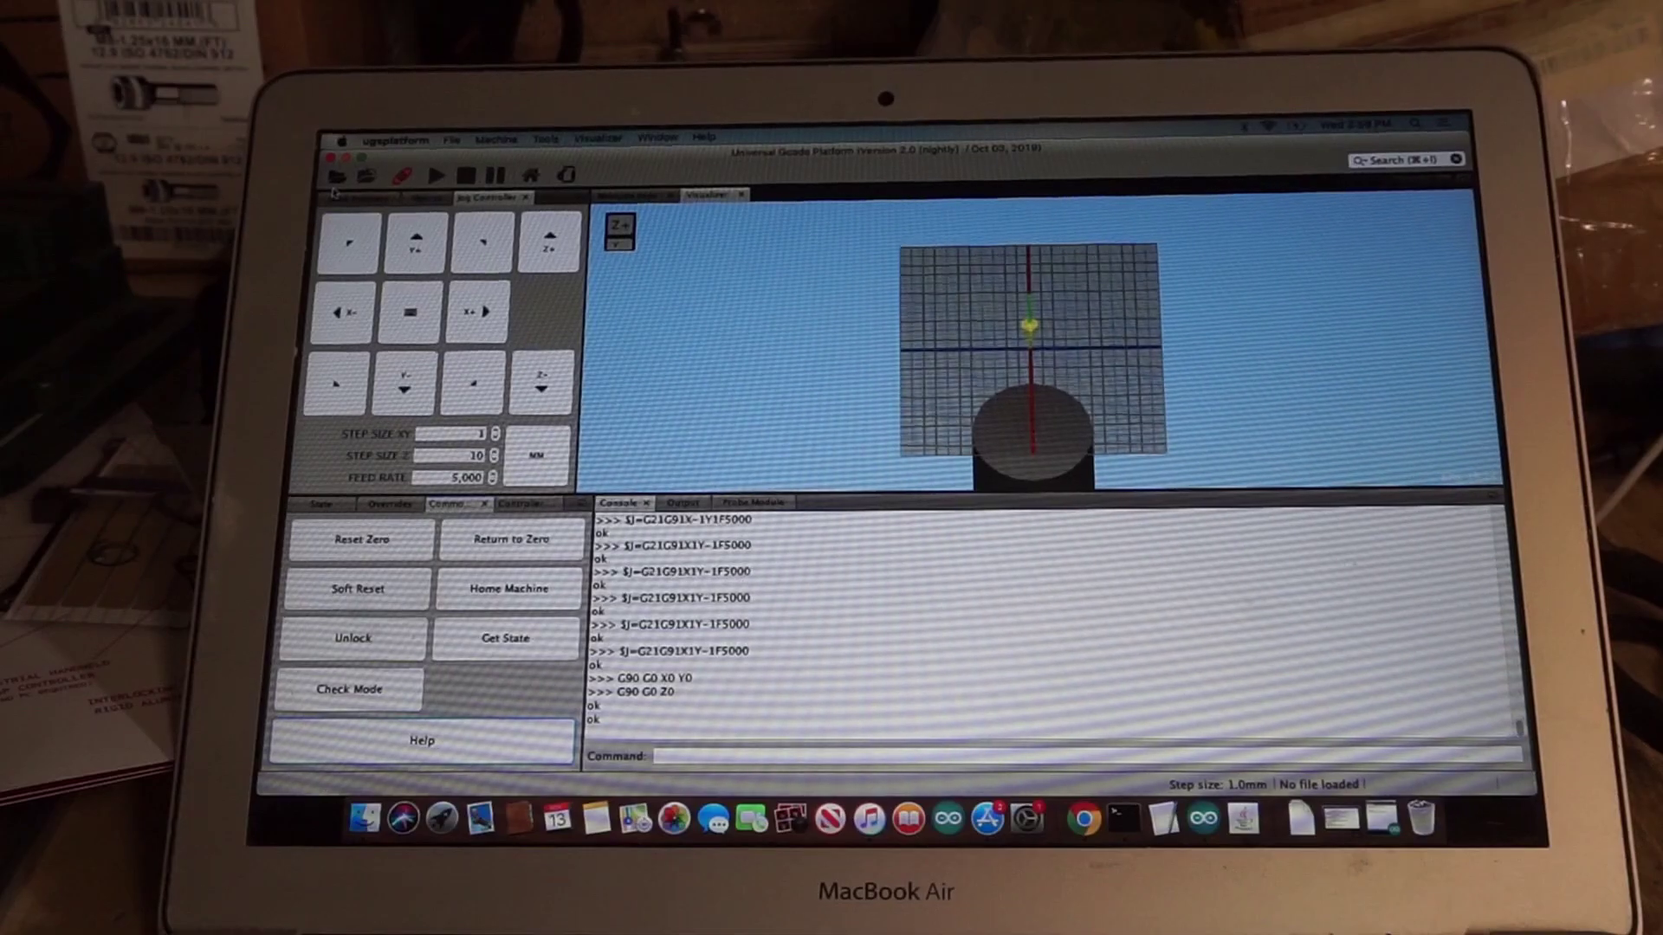
Step: In Universal Gcode Platform, load suprised-pikachu-gcode.nc from Downloads and reset the work zero to the machine's current position
key("super+o")
scroll(782, 492, "down", 10)
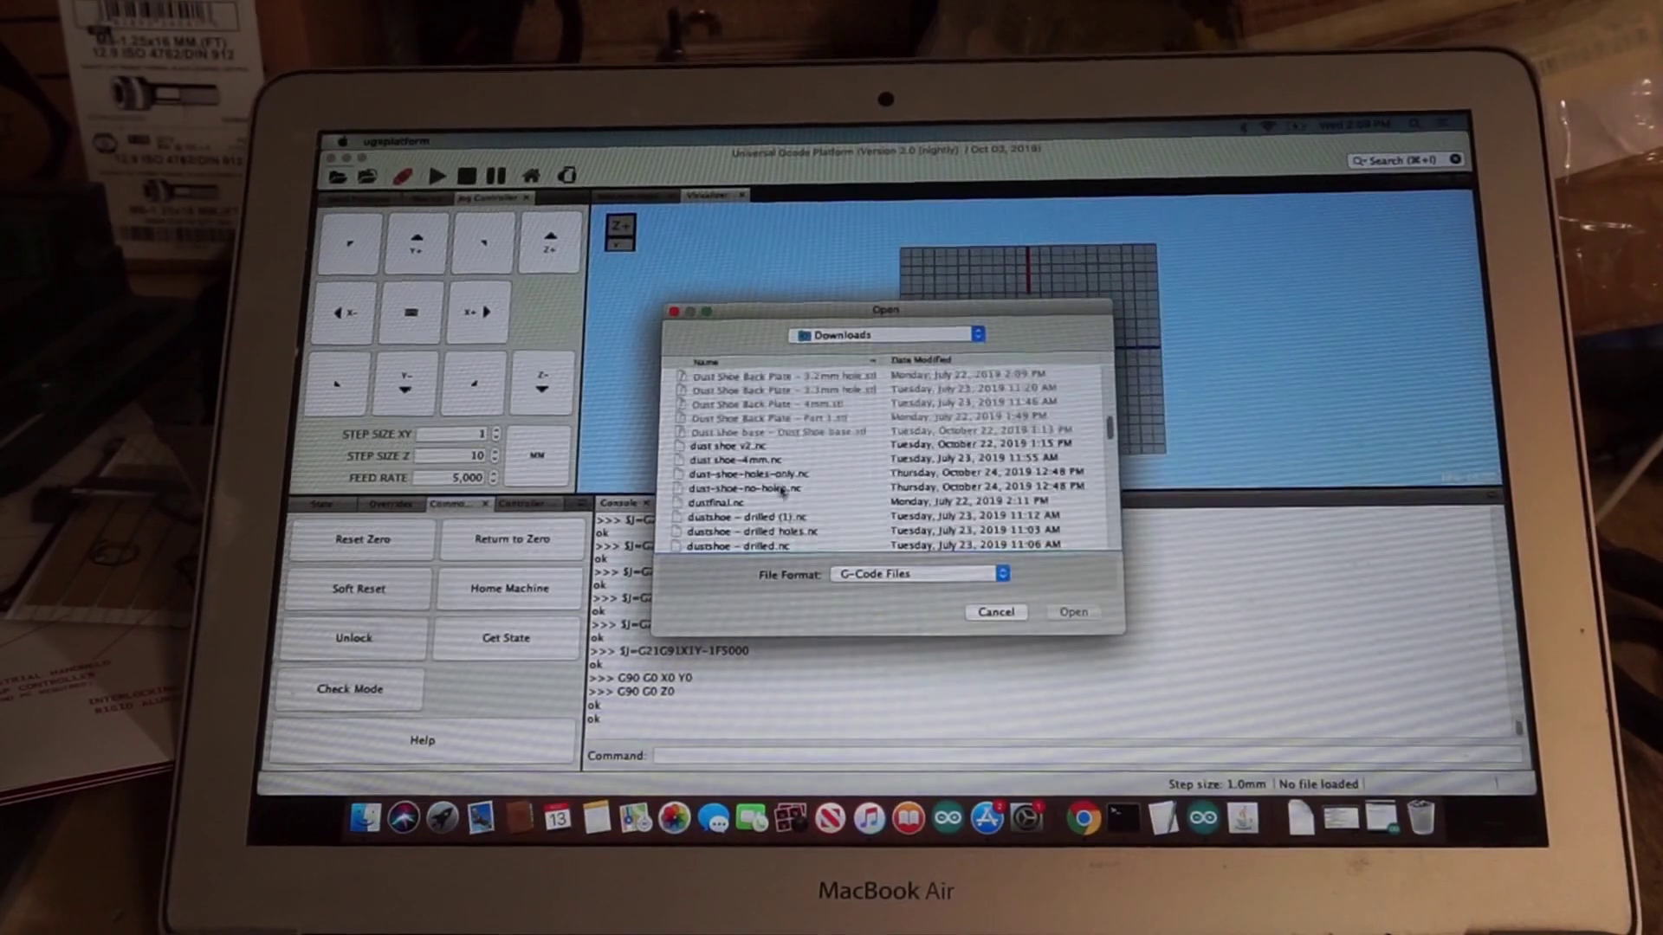
scroll(782, 492, "down", 15)
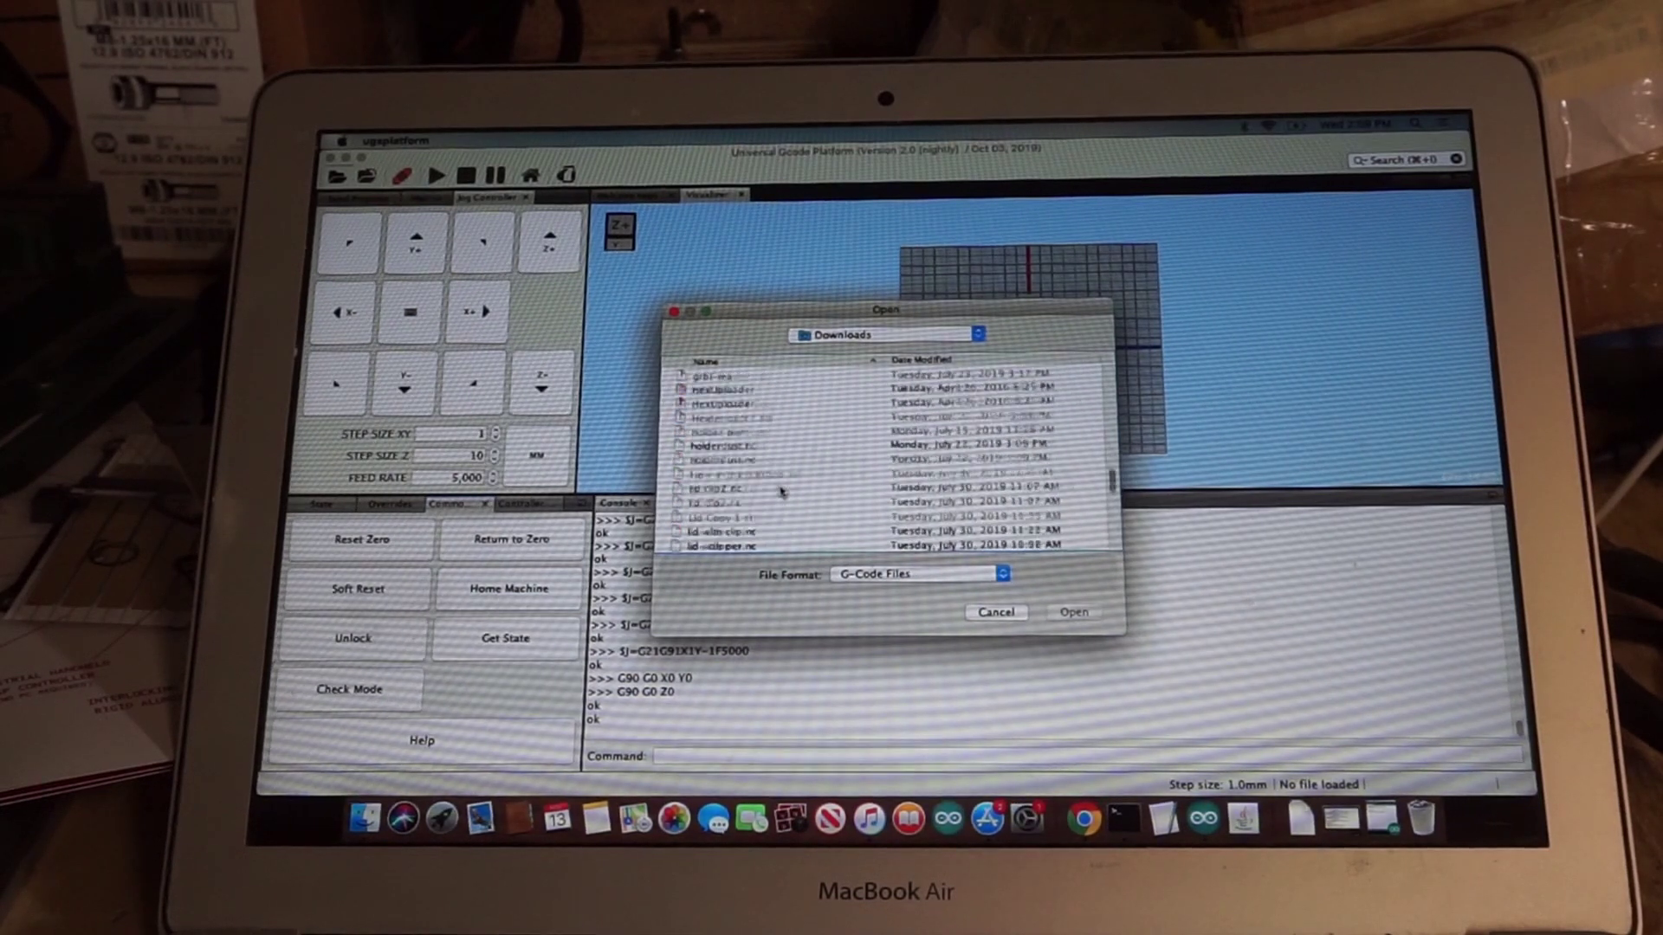
double_click(778, 462)
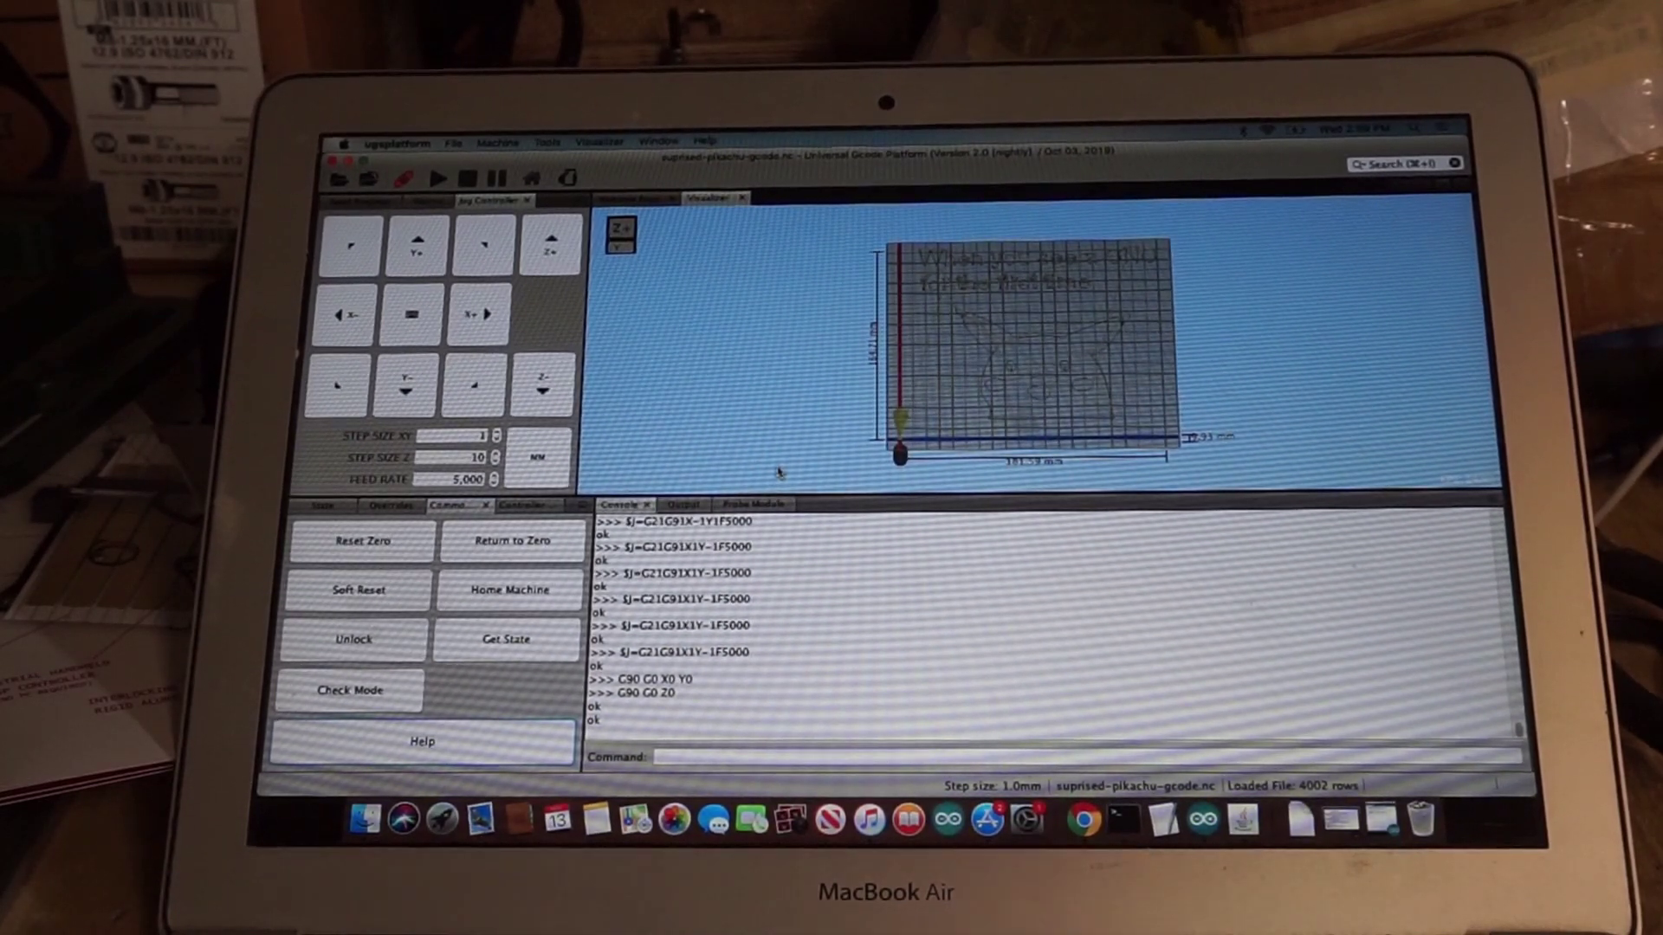
left_click(381, 542)
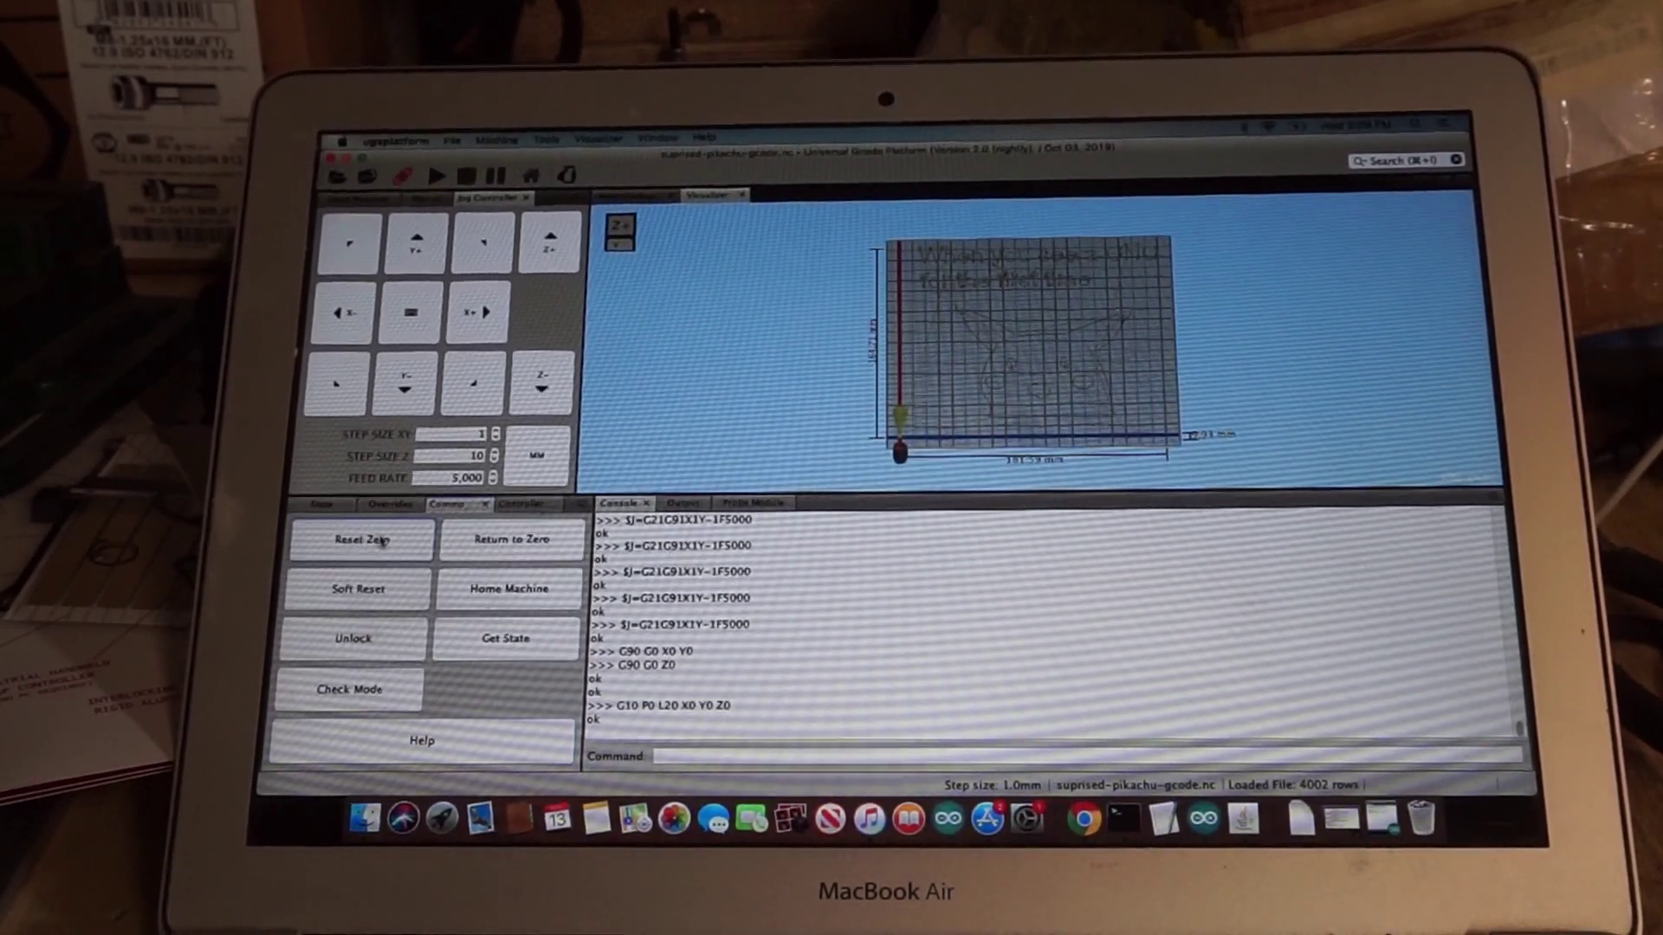